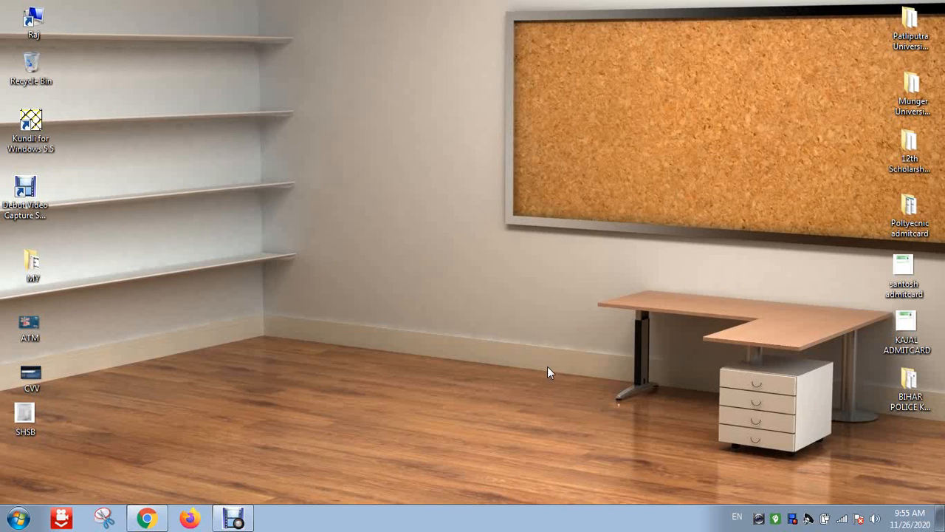
Refresh the Windows 7 desktop twice
right_click(338, 92)
left_click(369, 131)
right_click(380, 133)
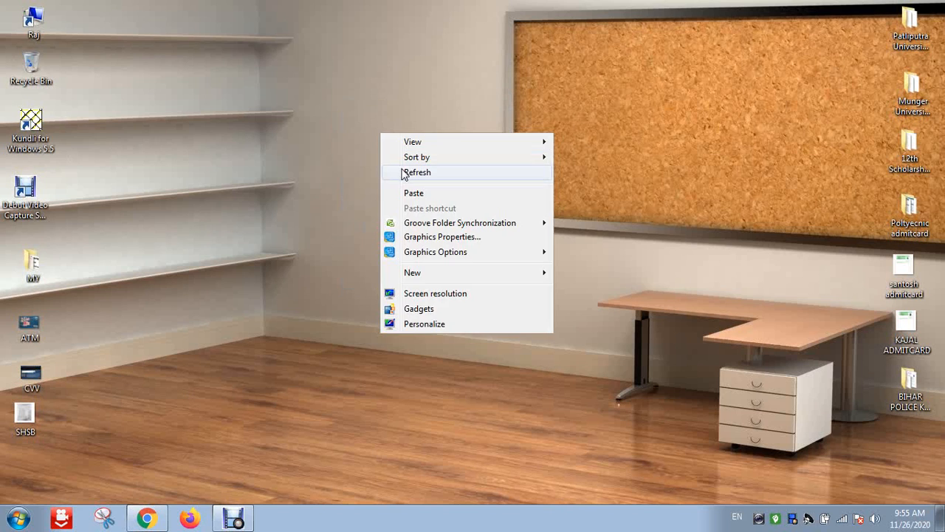
left_click(405, 173)
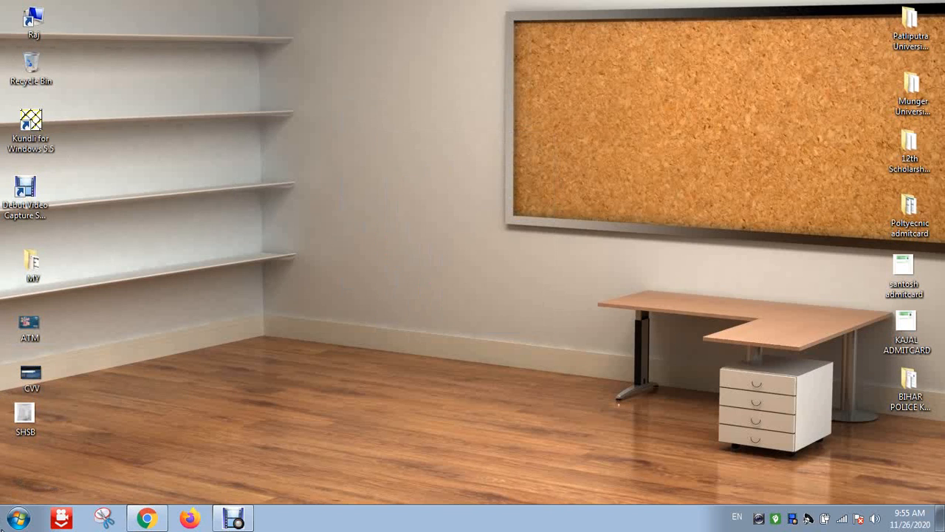
Launch Tally.ERP 9 from Start > All Programs > Tally.ERP 9 folder
left_click(19, 519)
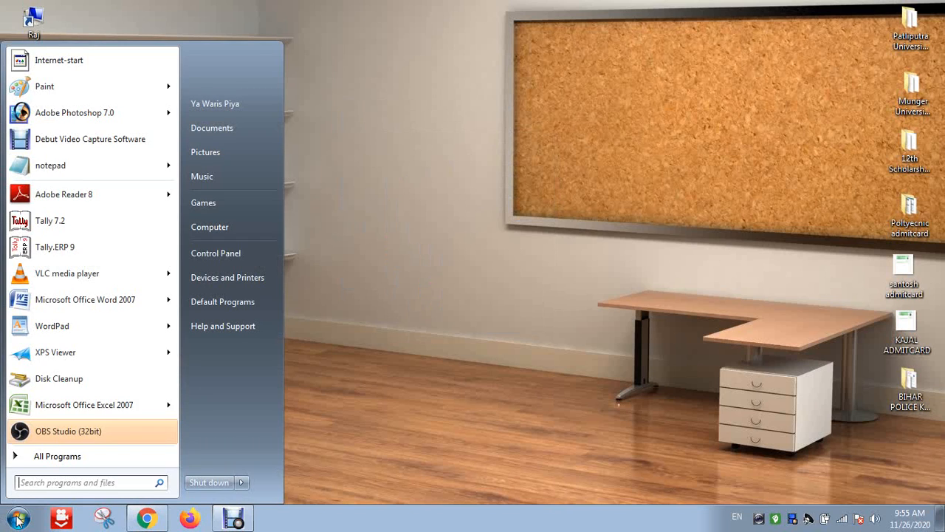
left_click(92, 458)
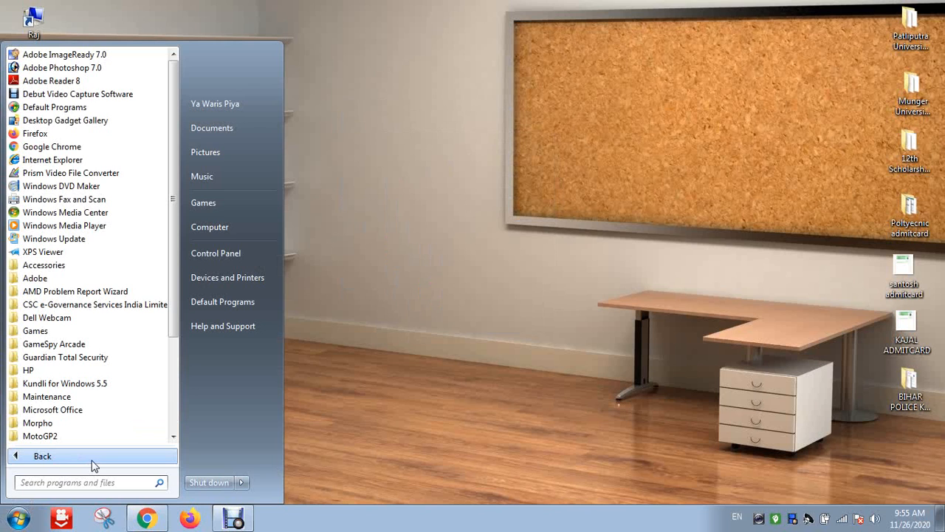
left_click(173, 436)
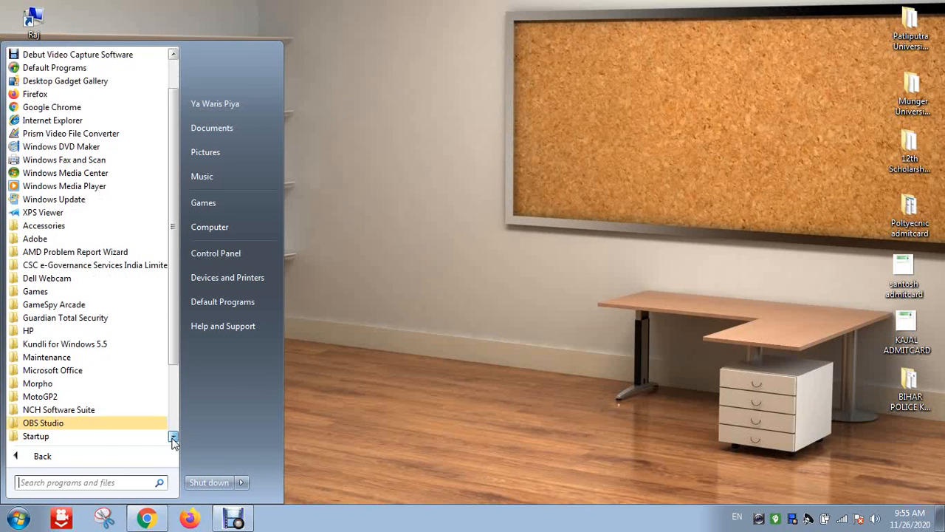
left_click(172, 437)
left_click(173, 438)
left_click(172, 438)
left_click(172, 437)
left_click(173, 438)
left_click(173, 438)
left_click(173, 438)
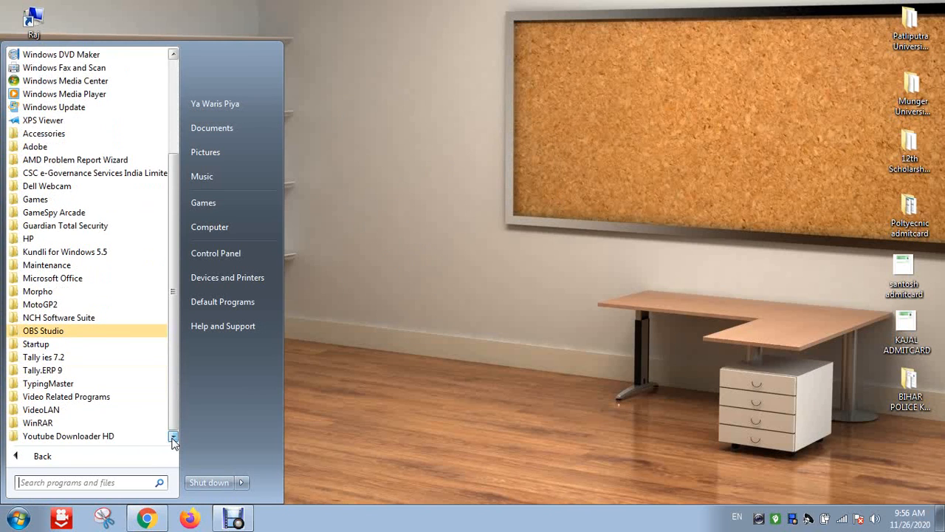
left_click(60, 372)
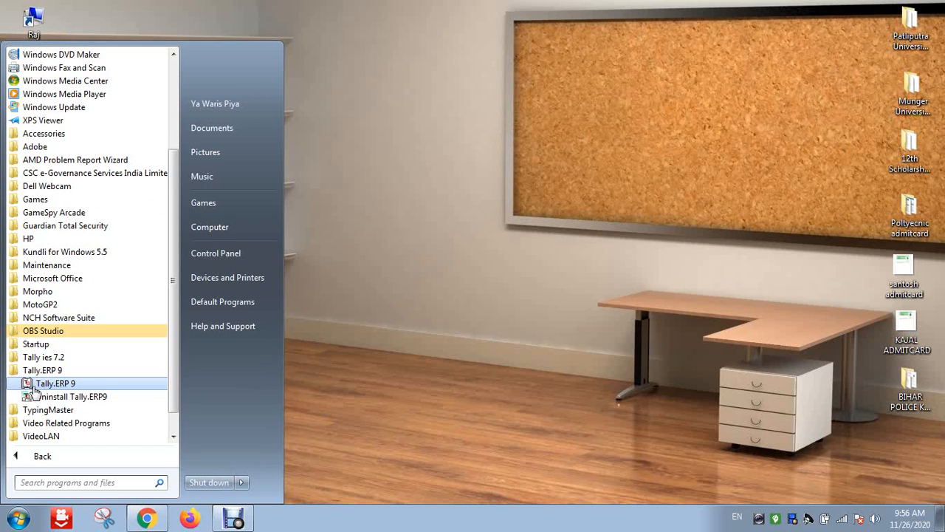
left_click(79, 390)
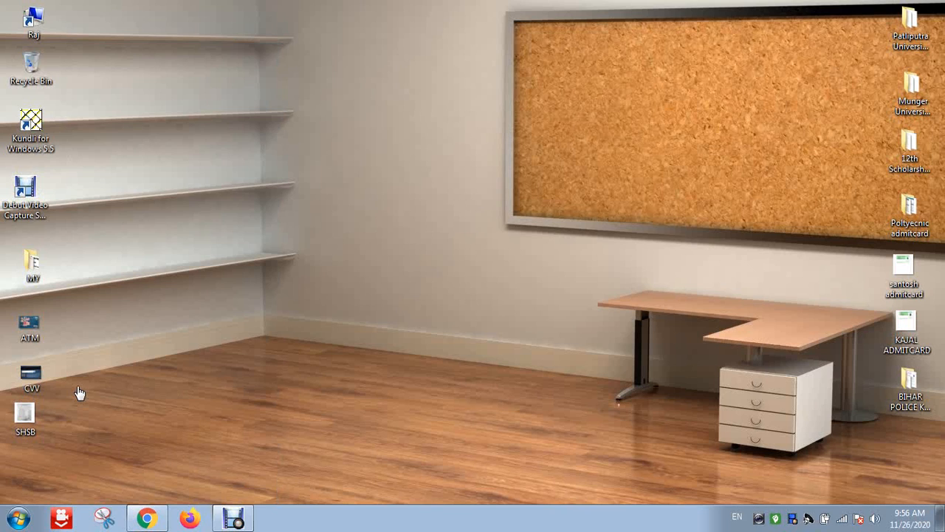
right_click(168, 244)
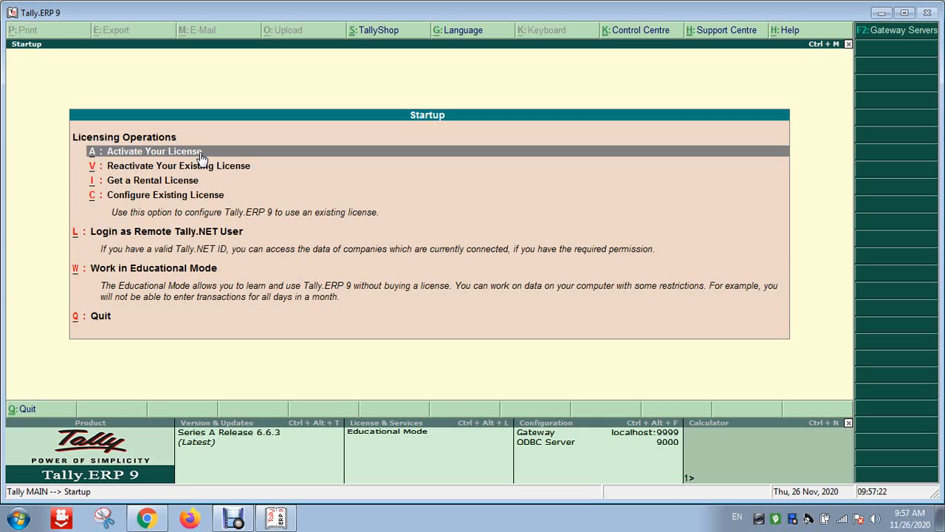
Dismiss the Startup licensing screen with Esc, bringing up the Quit? prompt
key("Escape")
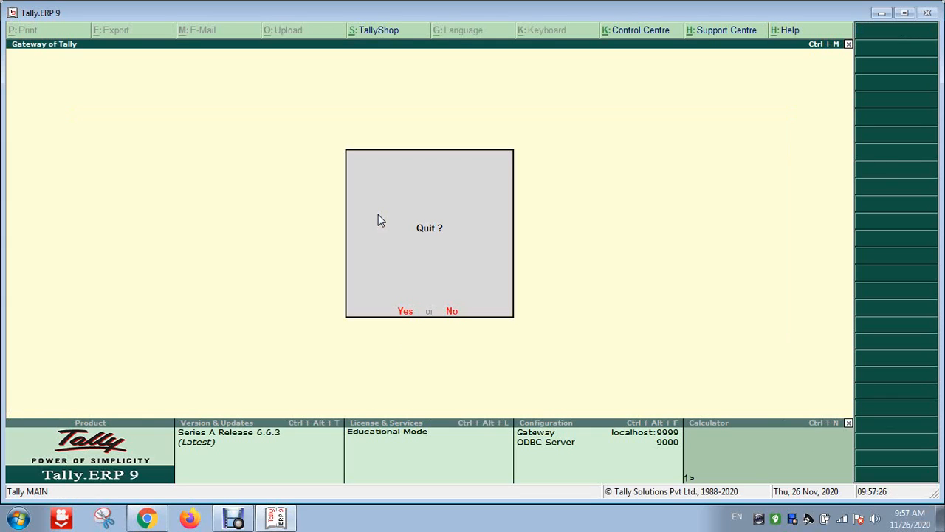
Answer No to the Quit? prompt to stay at the Gateway of Tally
key("n")
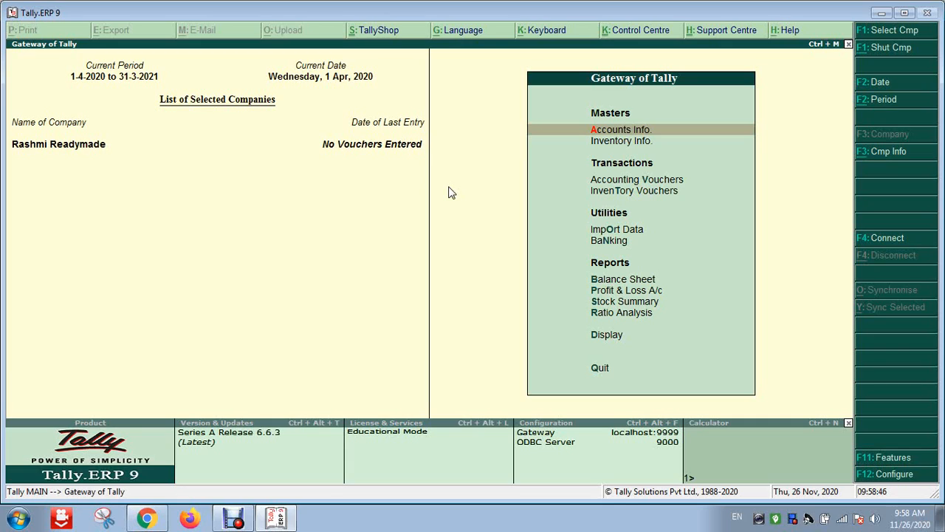
Choose Create Company from the Company Info. menu (Alt+F3)
key("alt+F3")
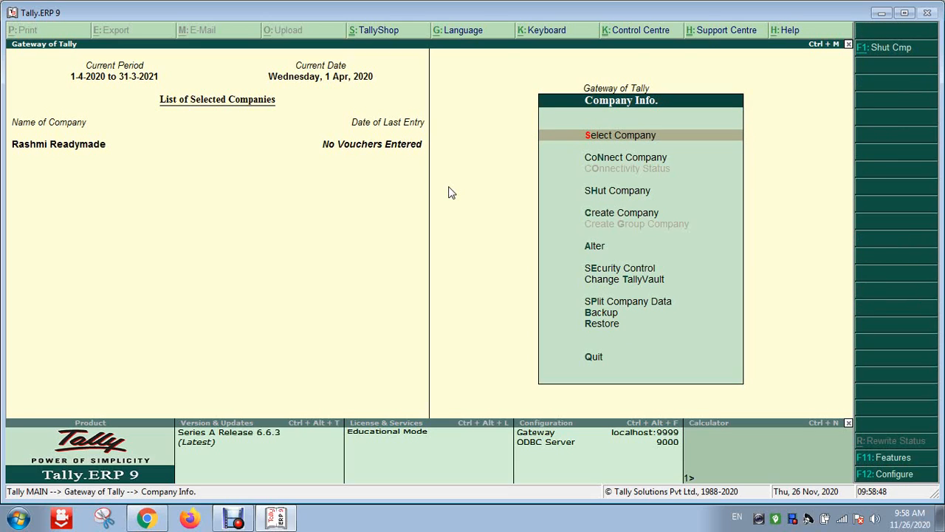
key("Down")
key("Down")
key("Down")
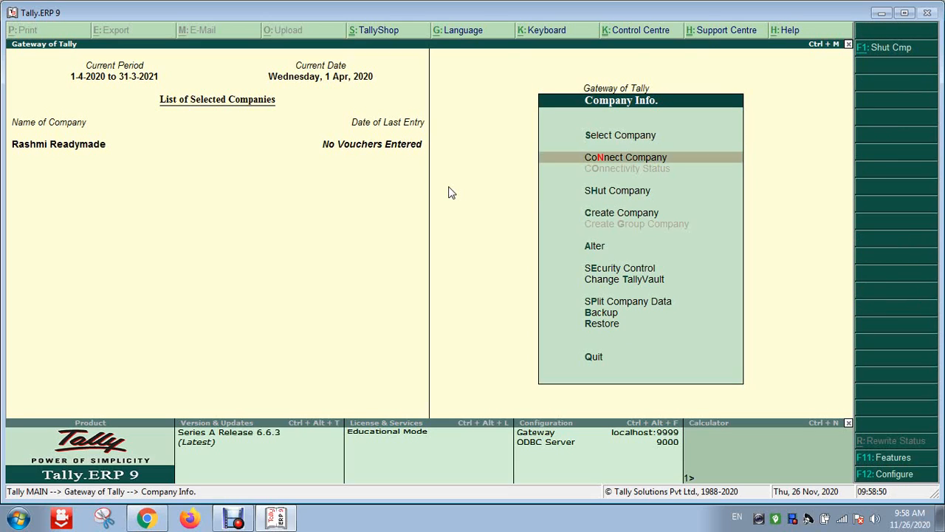
key("Up")
key("Down")
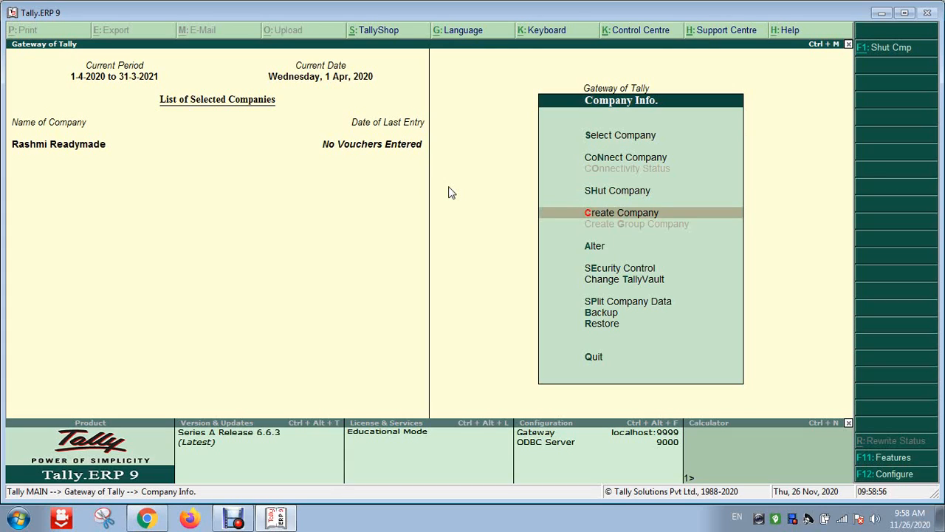
key("Return")
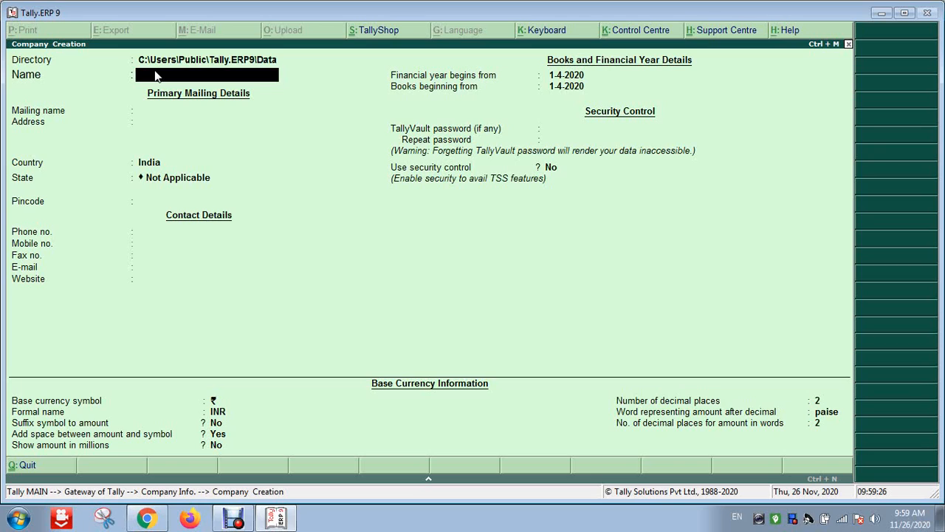
Name the company ARCADE BOOK STALL and keep it as the mailing name
type("ARCADE BOOK ST")
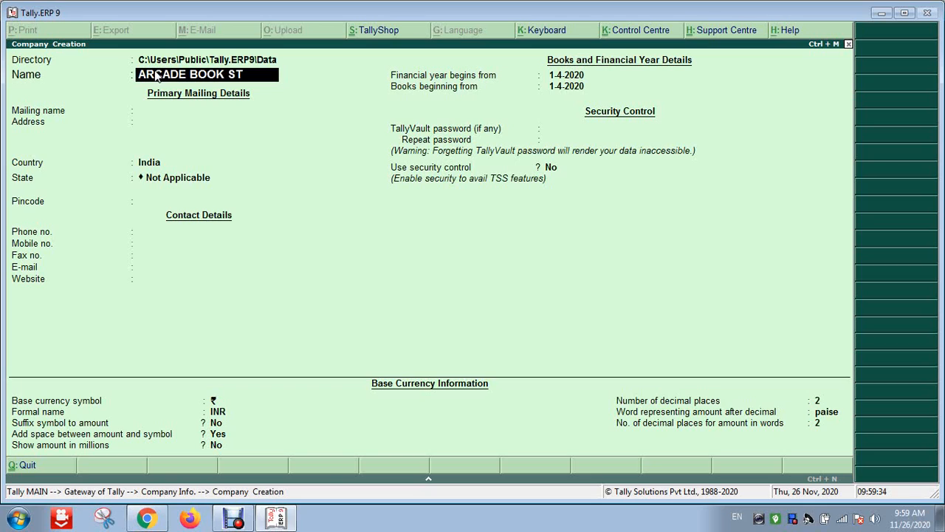
key("BackSpace")
key("BackSpace")
type("STALL")
key("Return")
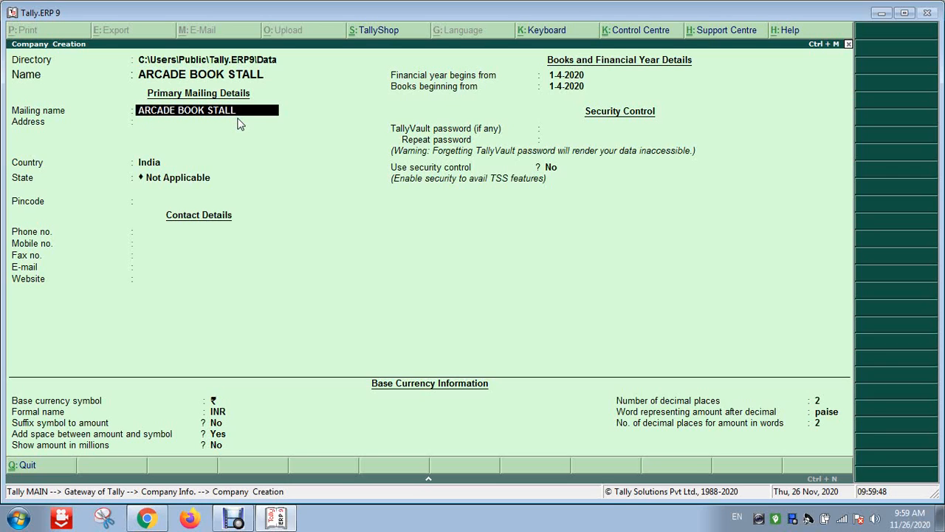
key("Return")
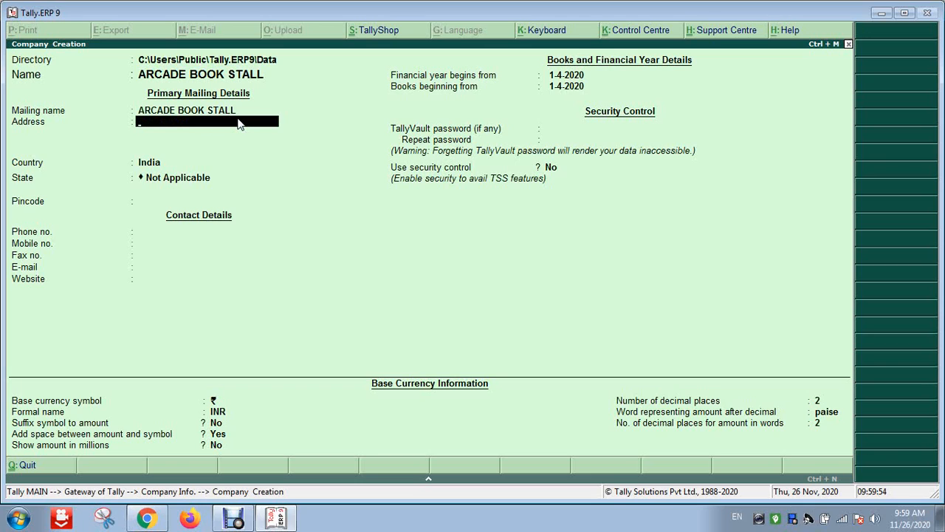
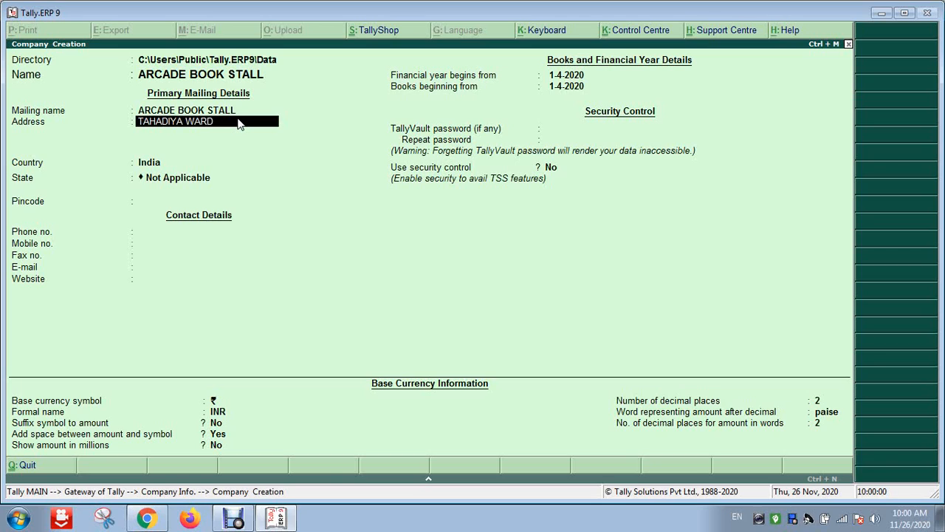
Enter the company's three-line postal address and move on to Country
key("Return")
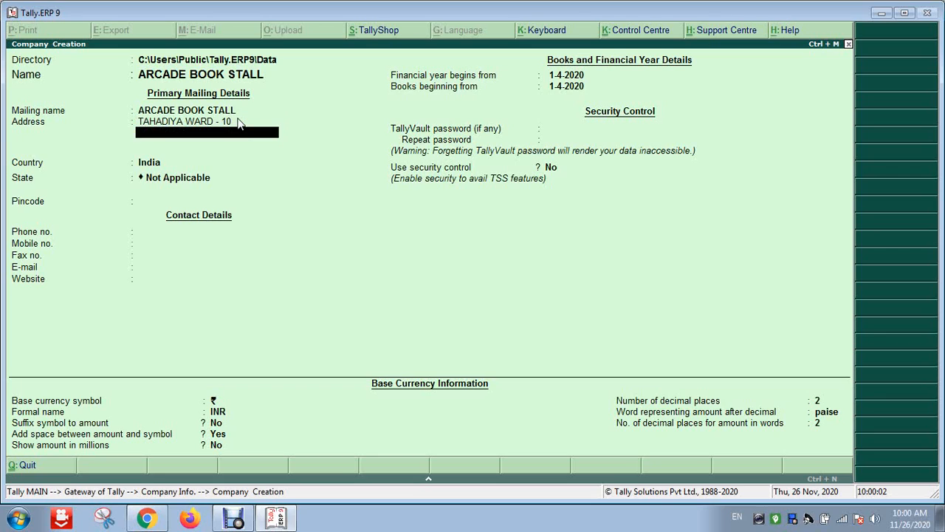
key("Return")
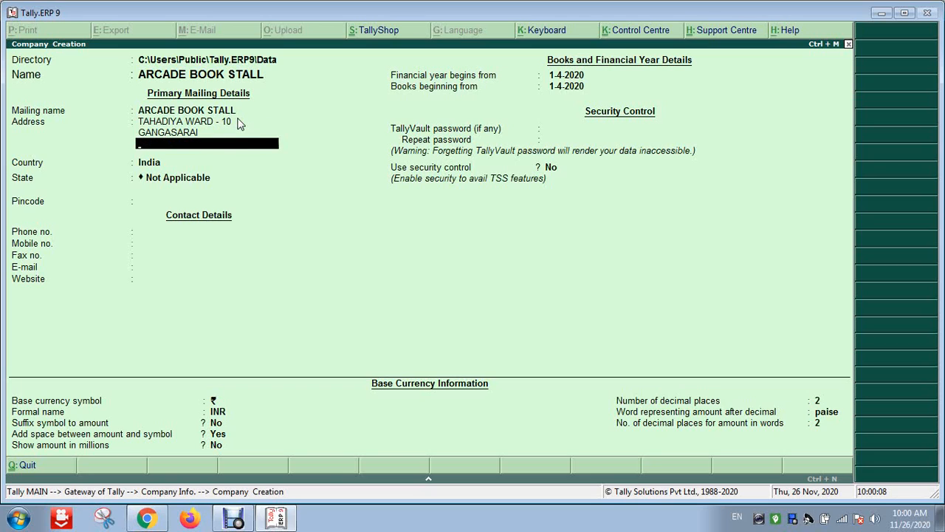
key("Return")
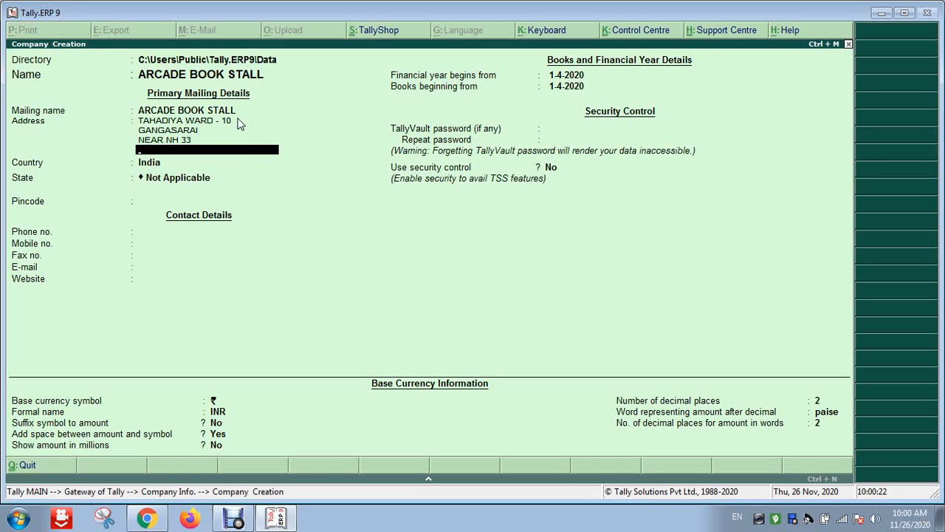
key("Return")
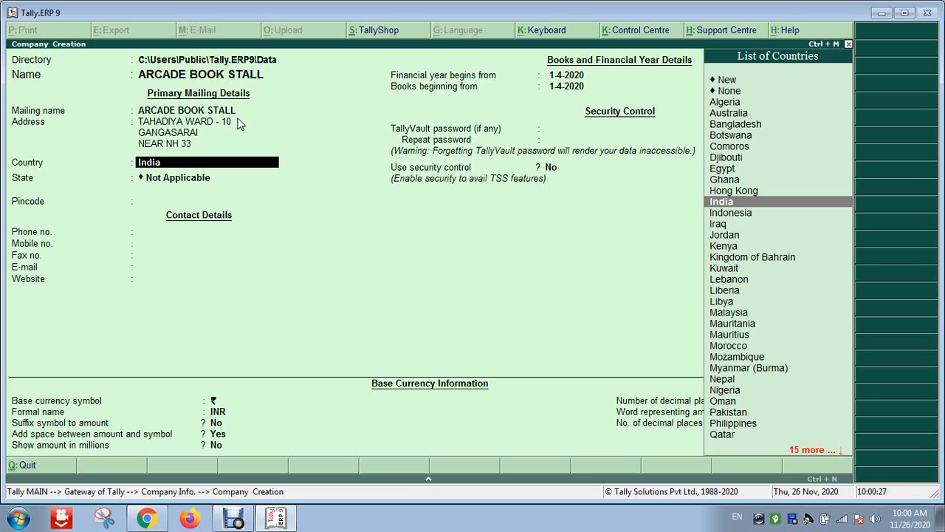
Keep India as the country and pick Bihar from the List of States
key("Return")
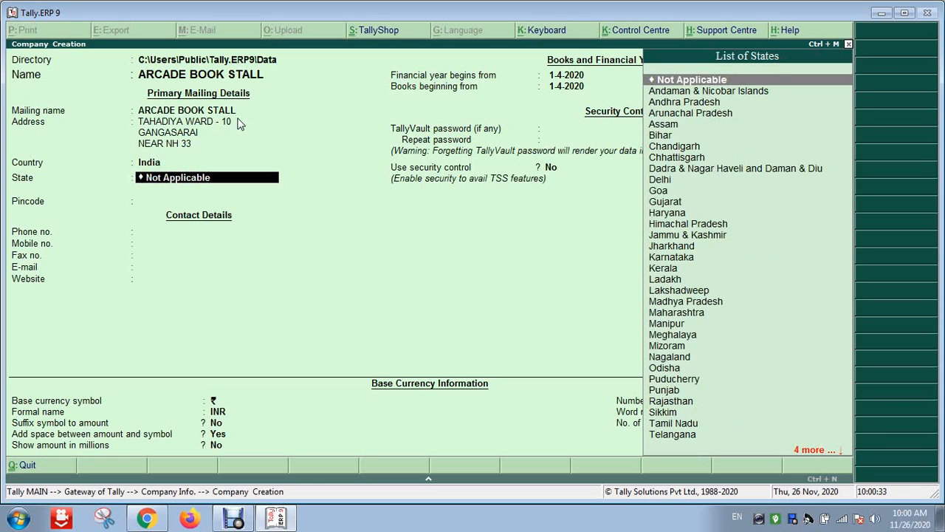
key("Down")
key("Down")
key("Down")
key("Down")
key("Down")
key("Up")
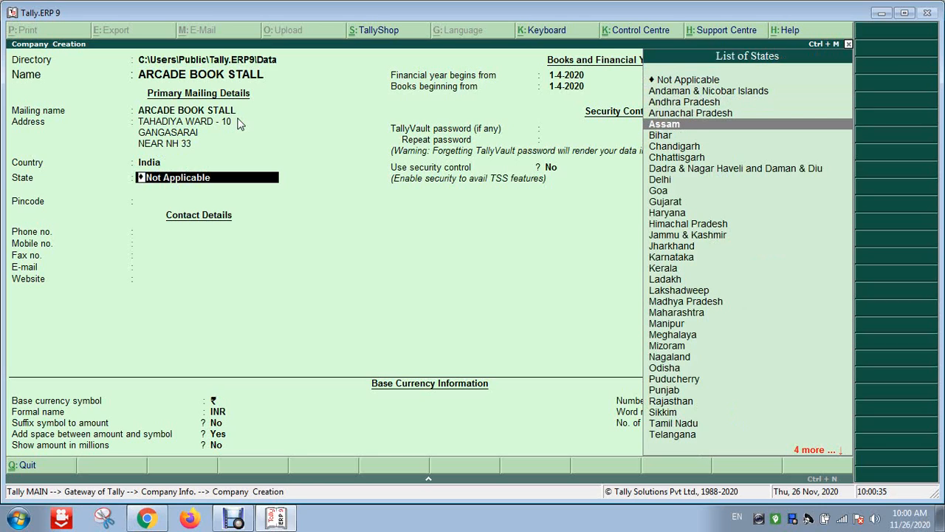
key("Down")
key("Down")
key("Down")
key("Up")
key("Up")
key("Up")
key("Up")
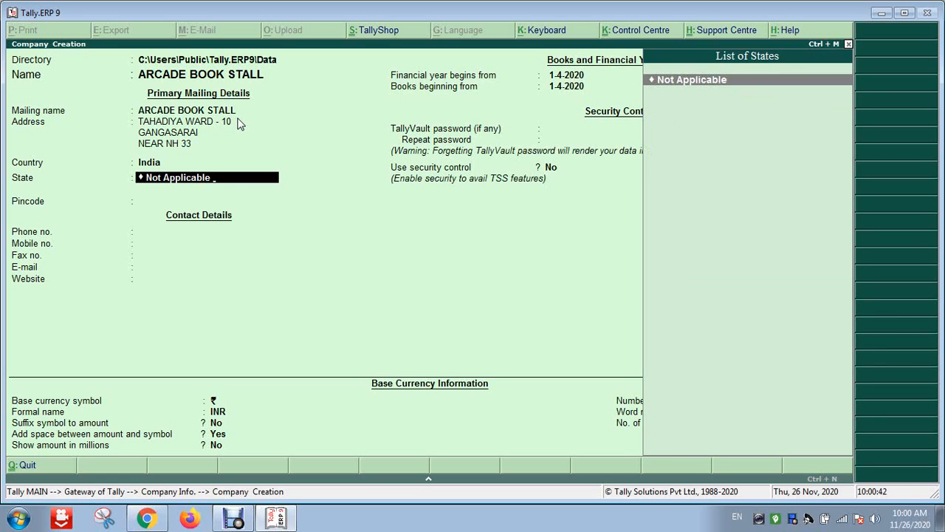
type("b")
key("BackSpace")
key("BackSpace")
key("BackSpace")
key("BackSpace")
key("BackSpace")
key("BackSpace")
key("BackSpace")
key("BackSpace")
key("BackSpace")
key("BackSpace")
key("BackSpace")
key("BackSpace")
key("BackSpace")
key("BackSpace")
key("BackSpace")
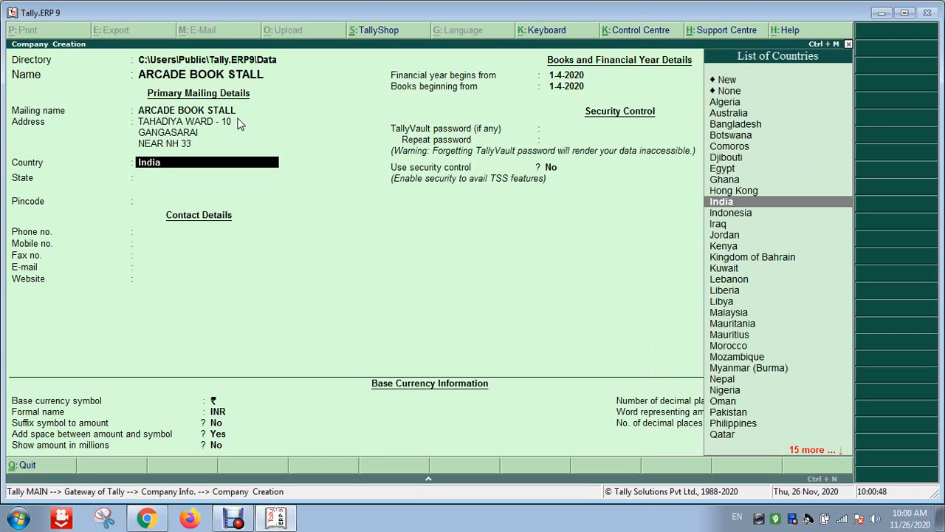
key("Return")
type("b")
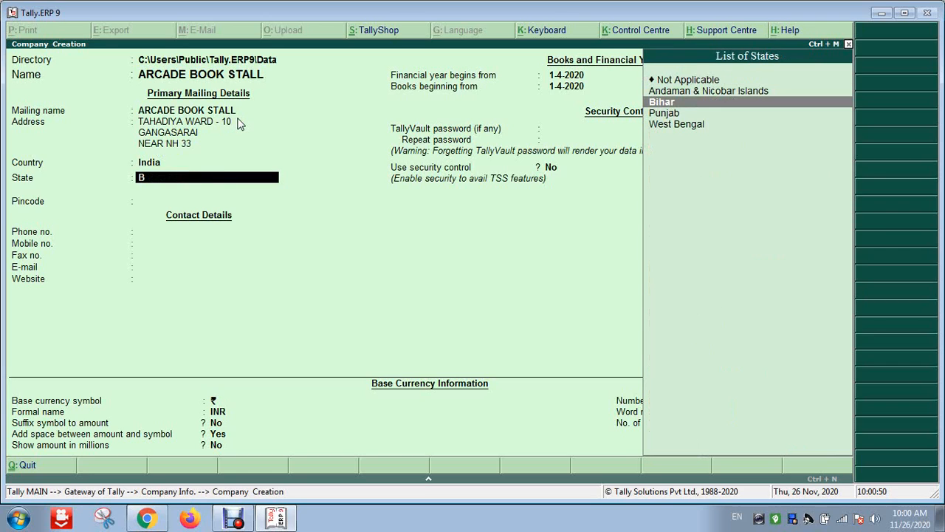
key("Return")
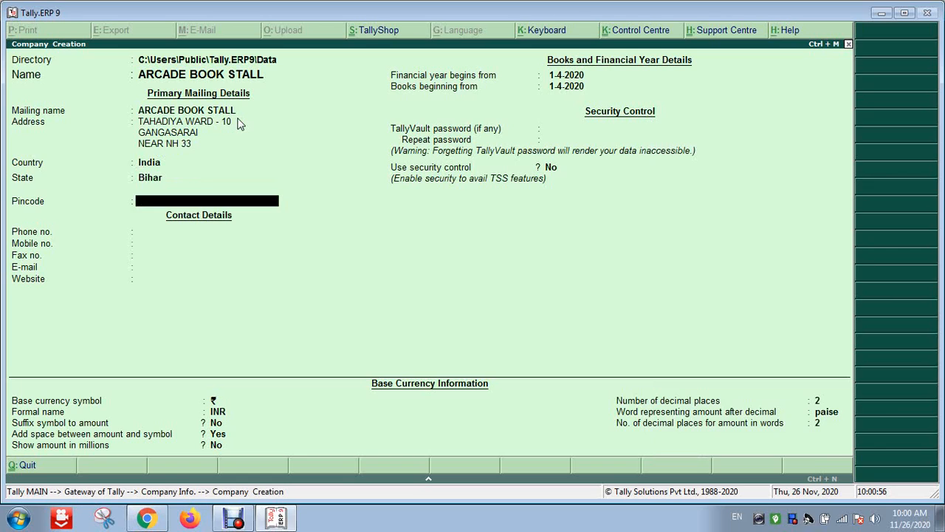
type("811302")
key("Return")
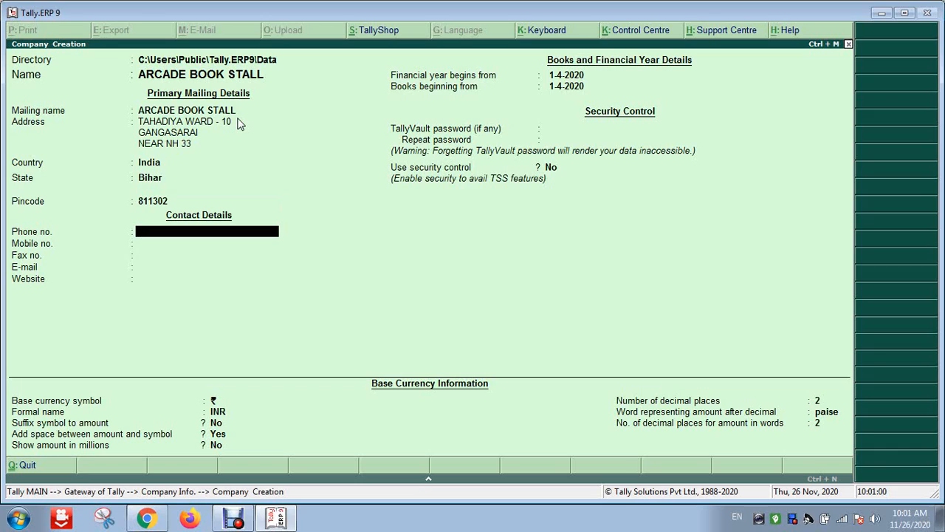
key("Return")
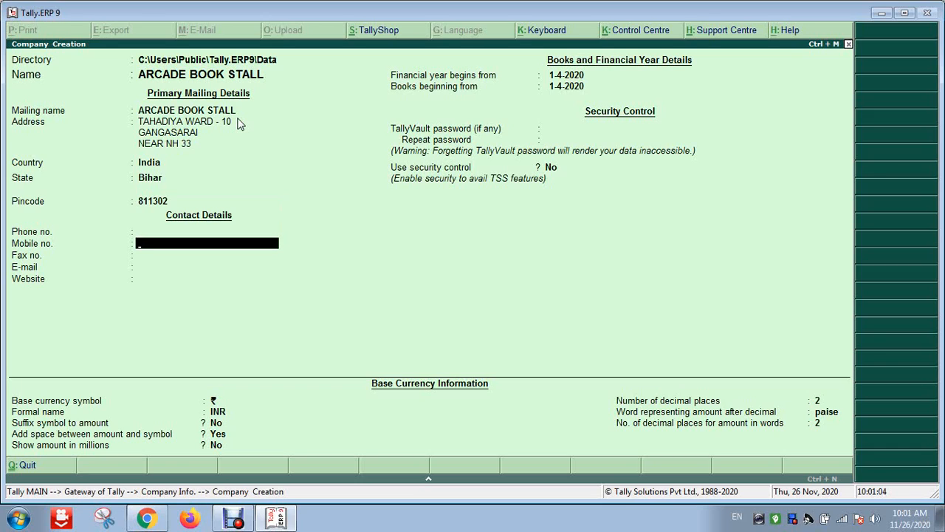
key("Return")
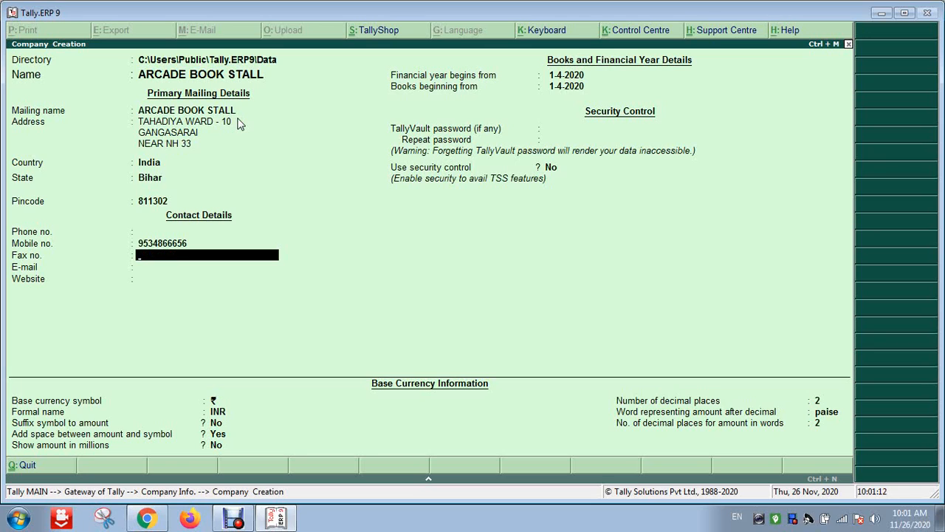
key("Return")
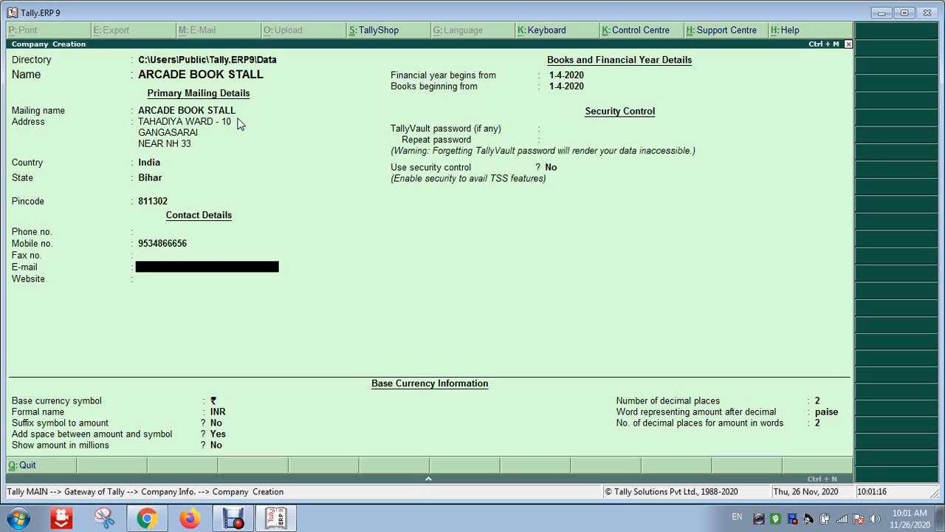
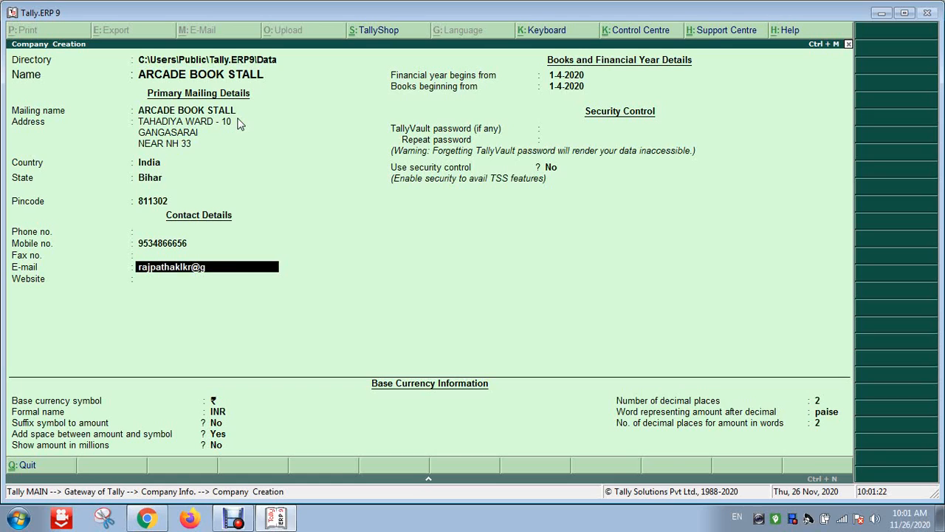
key("Return")
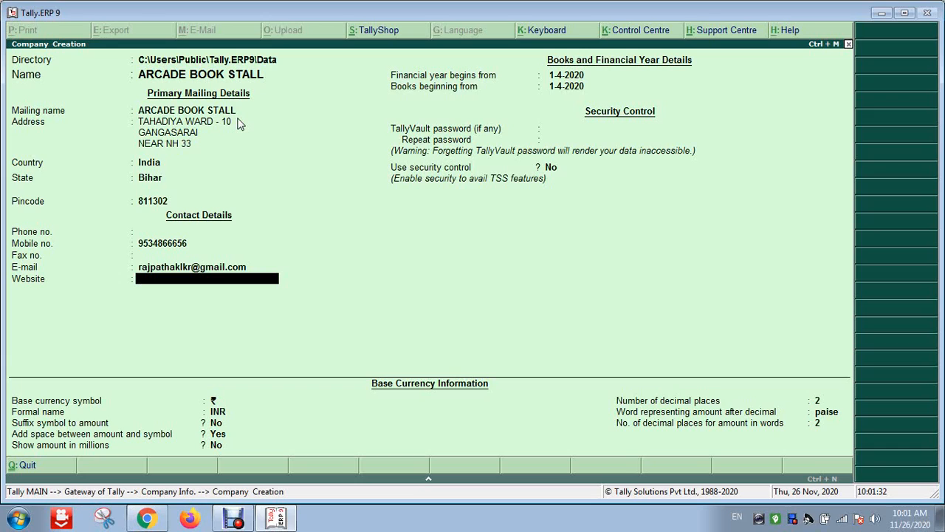
type("www.bbcctahadiya")
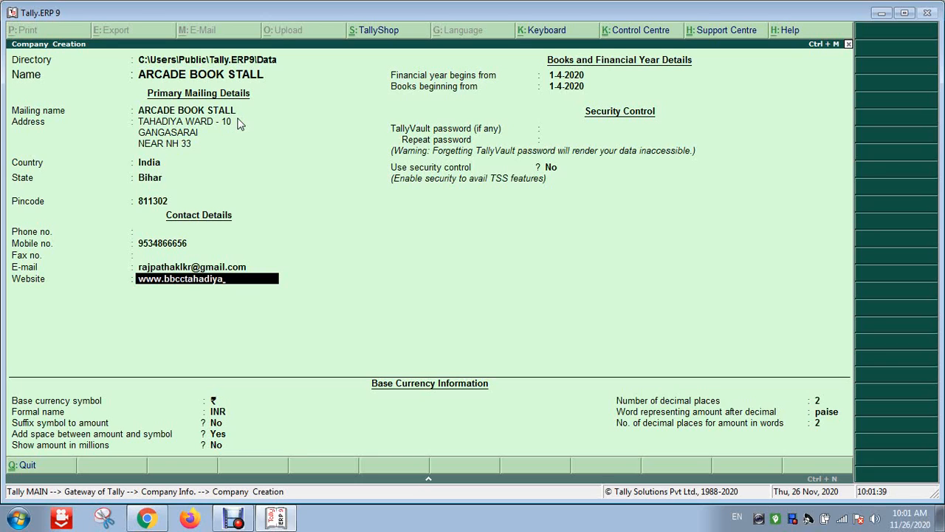
type(".com")
key("Return")
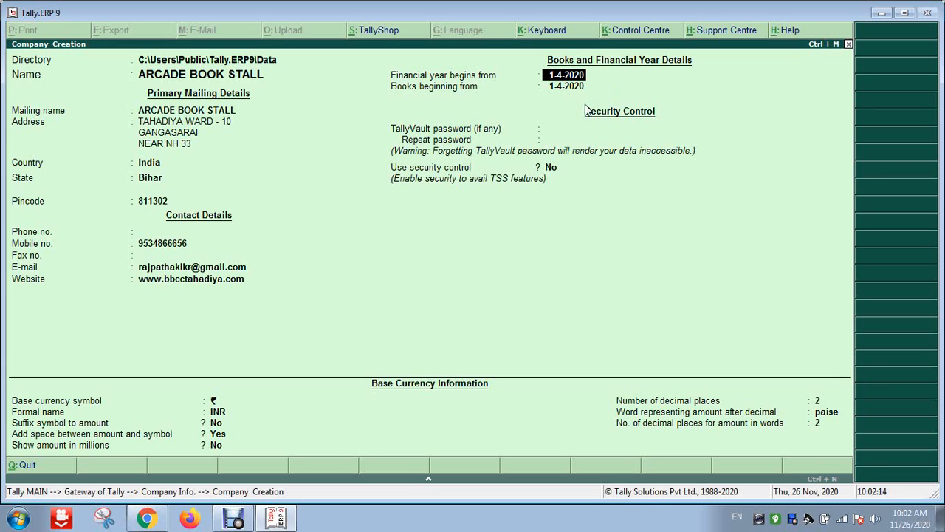
Clear the TallyVault password, keep the INR currency settings, and accept the company
key("Return")
key("Return")
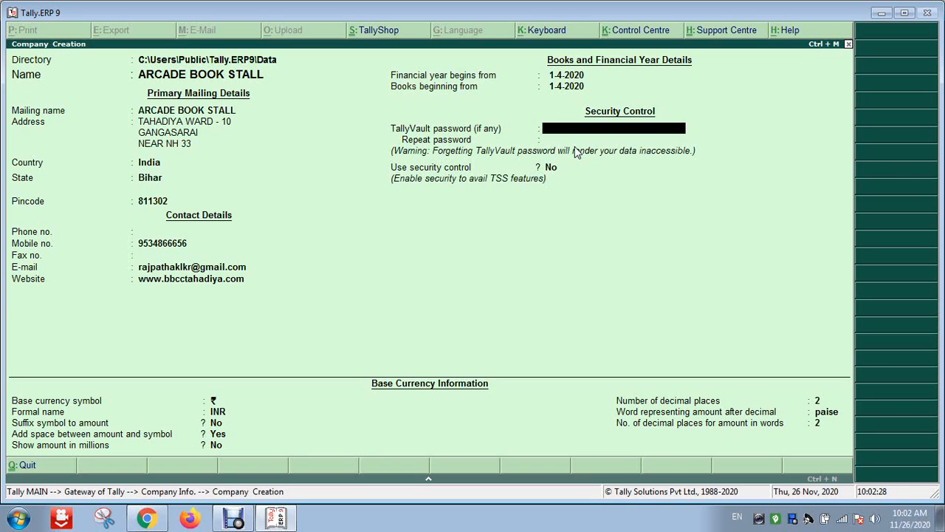
type("*")
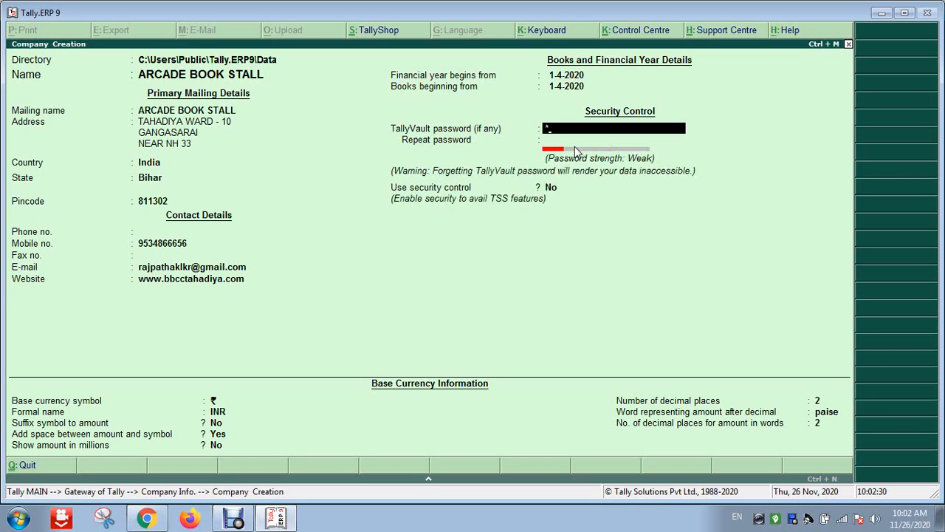
type("**")
key("Return")
type("*")
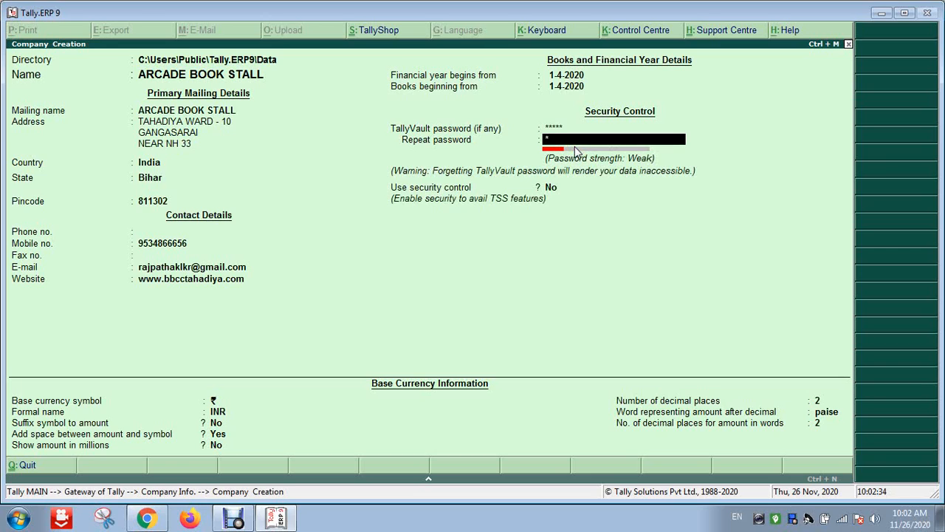
type("**")
key("Return")
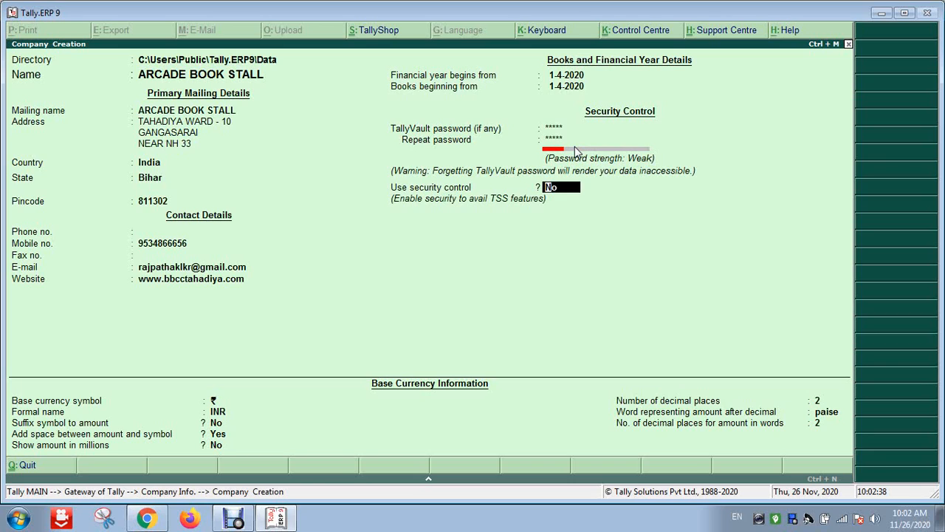
key("Up")
key("Up")
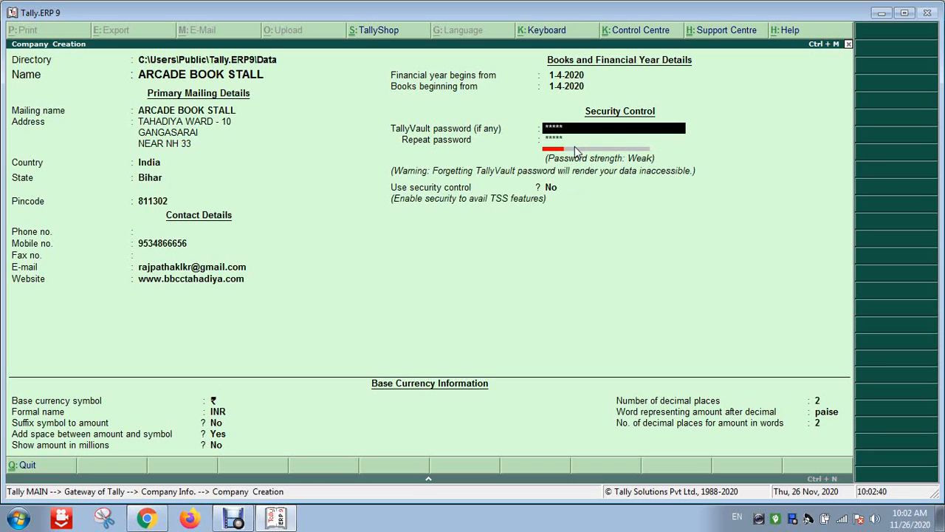
key("Delete")
key("Delete")
key("Delete")
key("Delete")
key("Delete")
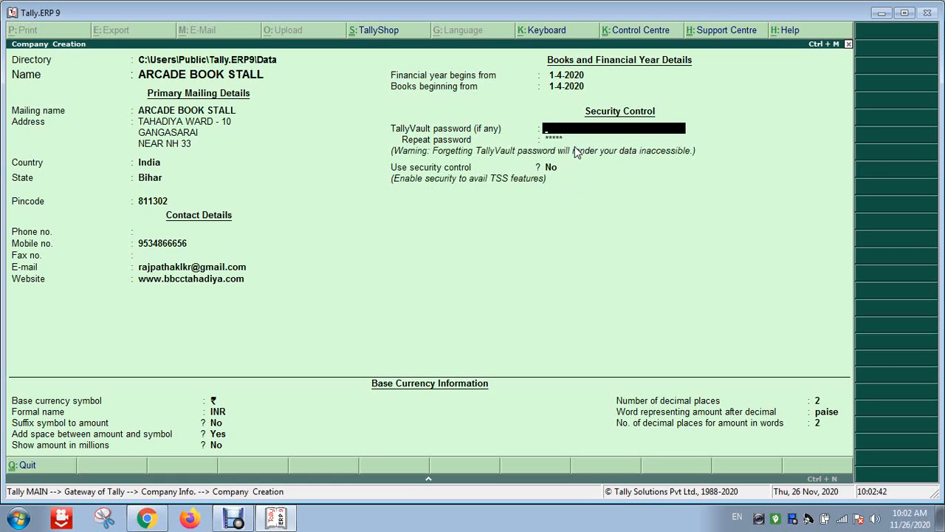
key("Return")
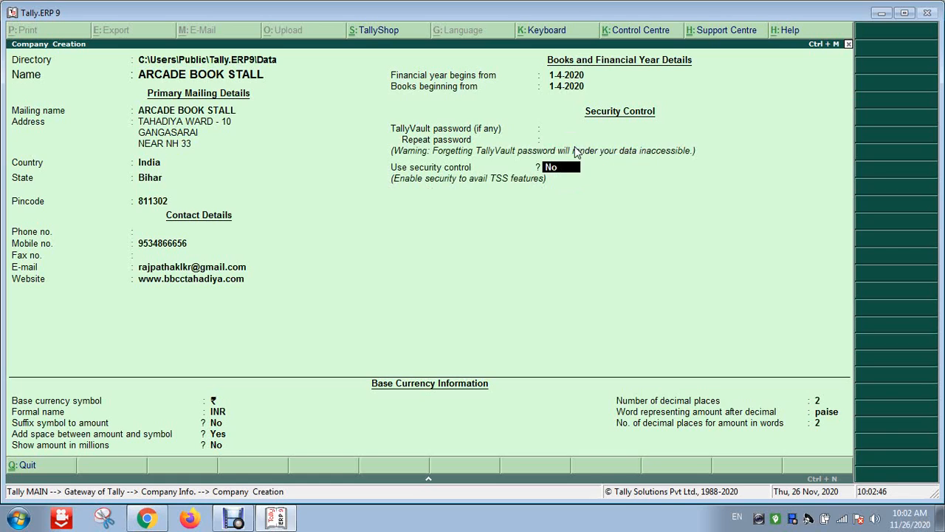
key("Return")
key("Return")
key("Return")
key("Return")
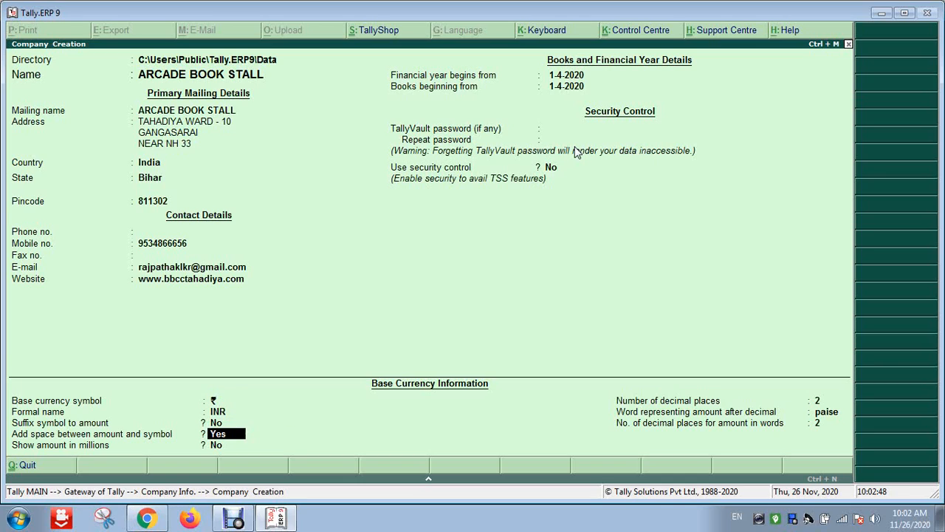
key("Return")
key("Return")
key("Return")
key("Return")
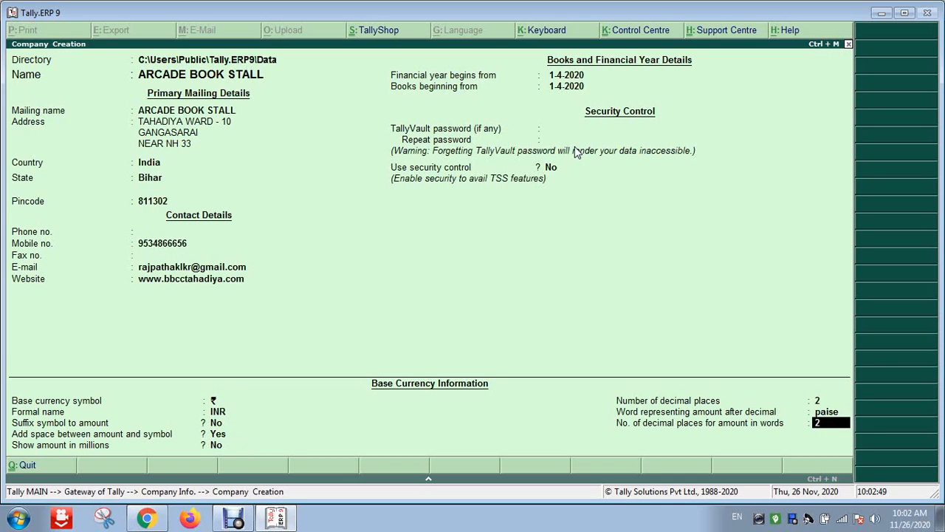
key("Return")
key("Return")
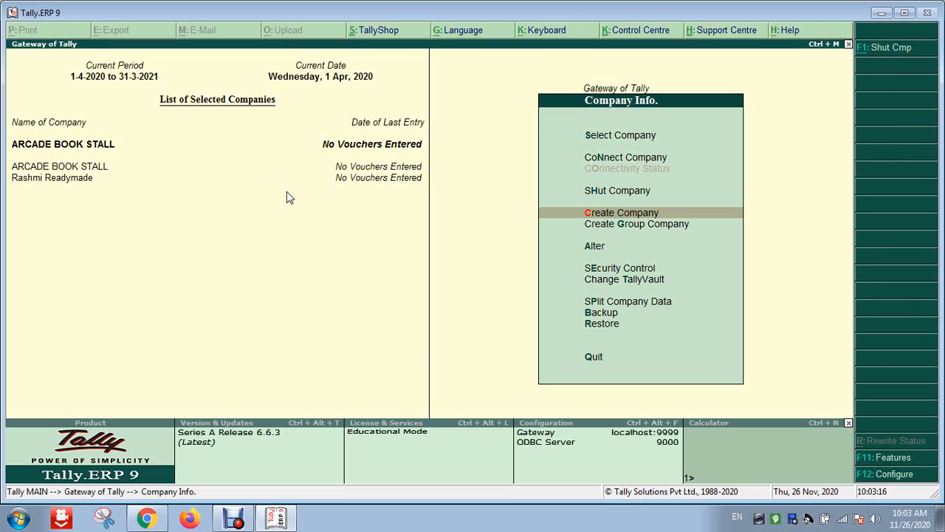
Return to the Gateway of Tally and bring up Company Features with F11
key("Escape")
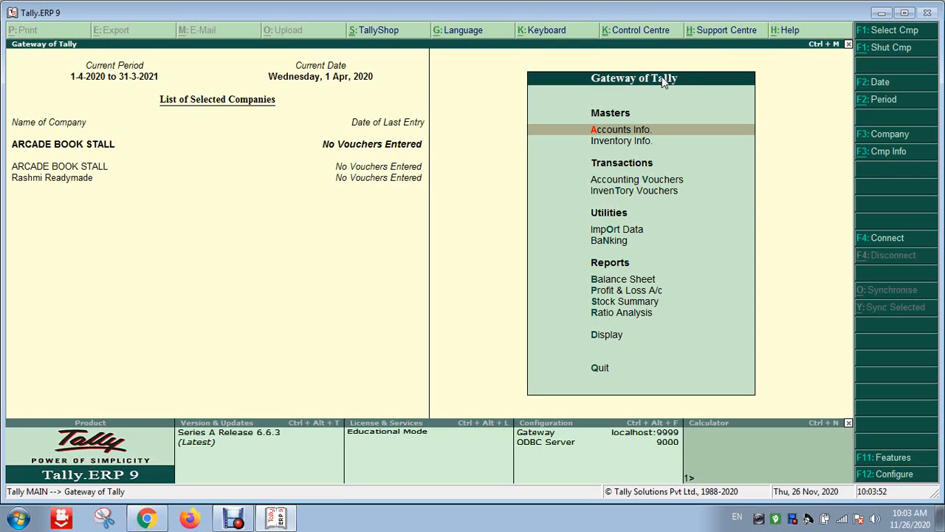
key("F11")
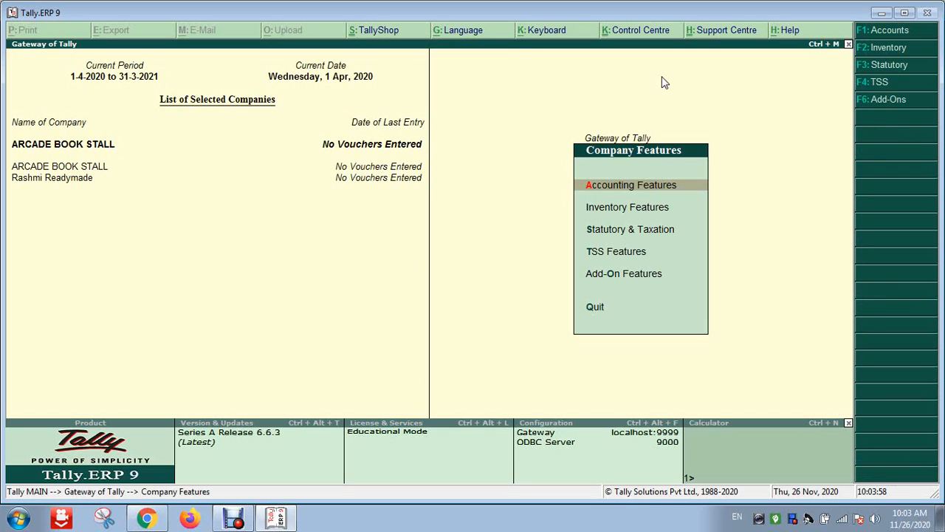
Select Statutory & Taxation in Company Features to get the company list
key("Down")
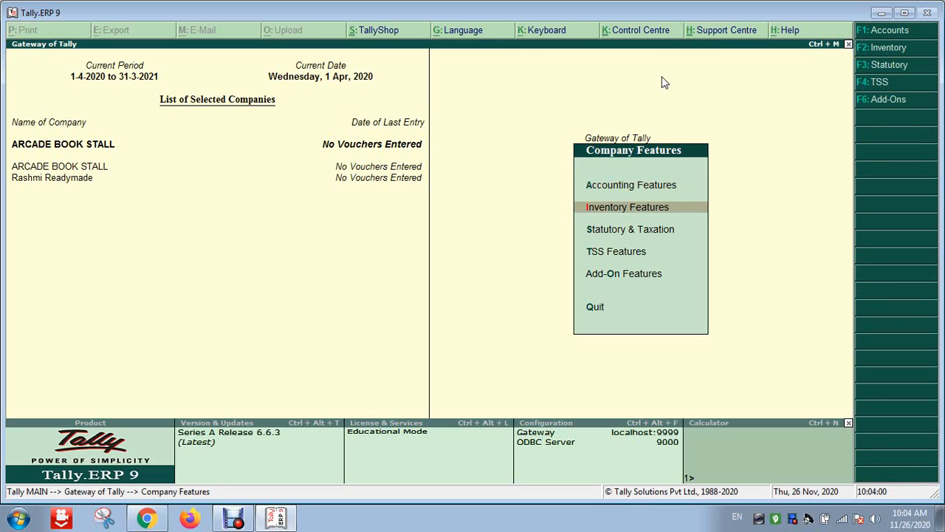
key("Down")
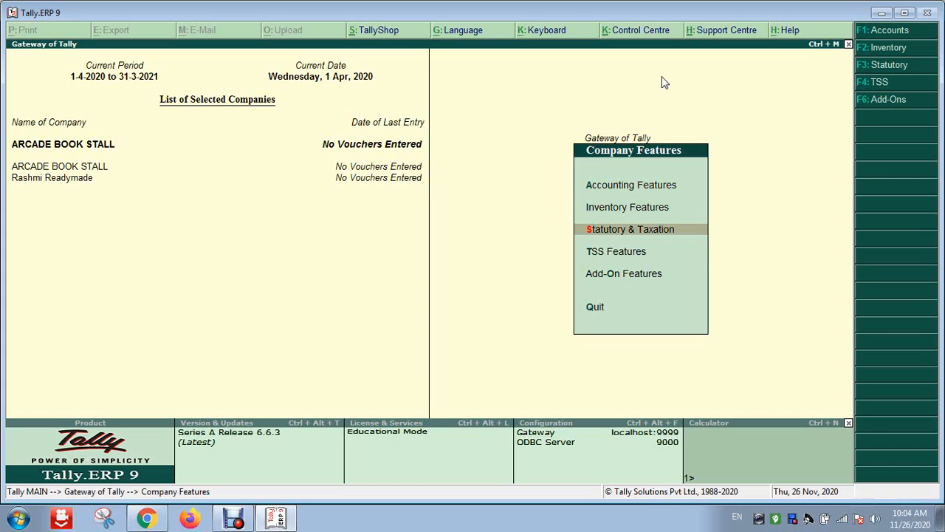
key("Up")
key("Up")
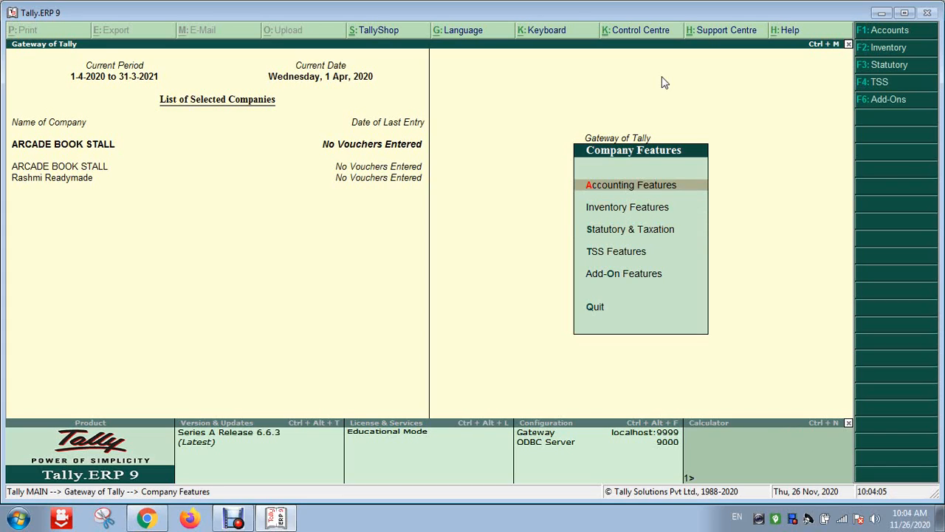
key("Down")
key("Down")
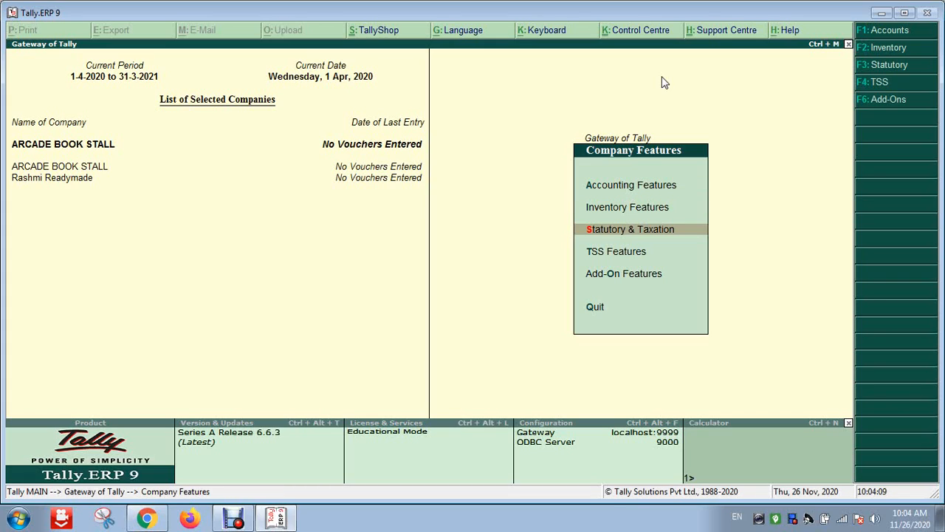
key("Up")
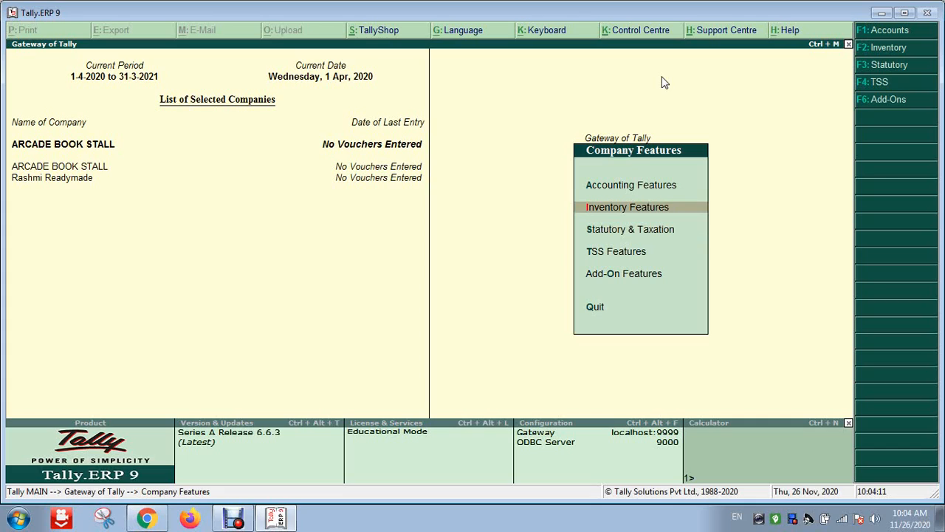
key("Down")
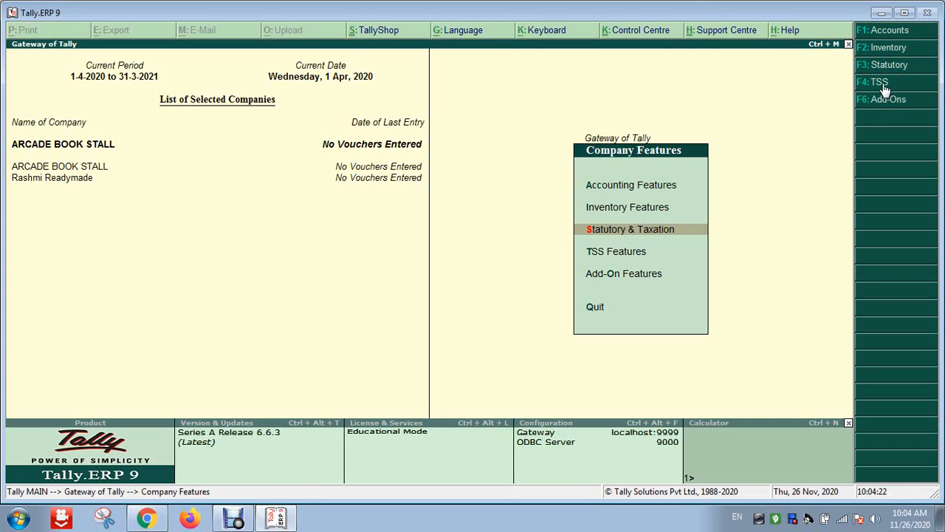
key("Up")
key("Down")
key("Return")
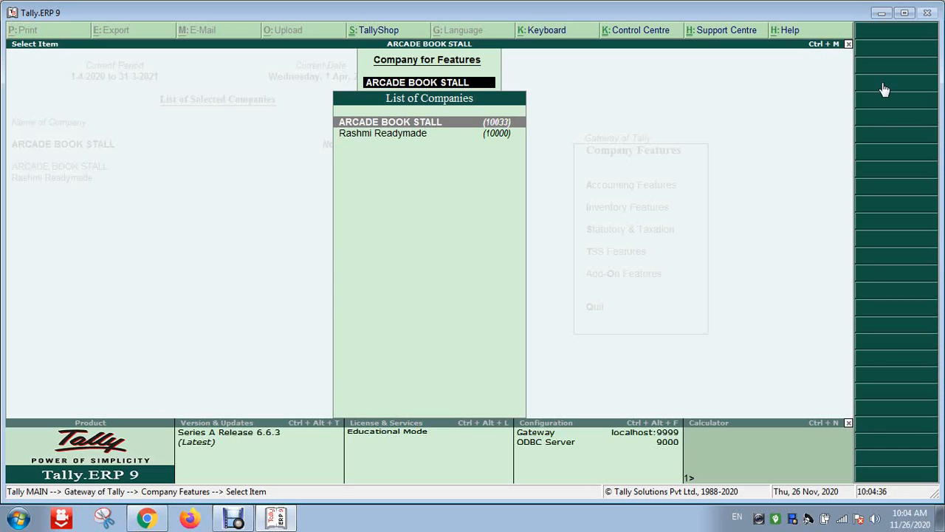
Select ARCADE BOOK STALL, set Enable GST to Yes, and open its GST details
key("Return")
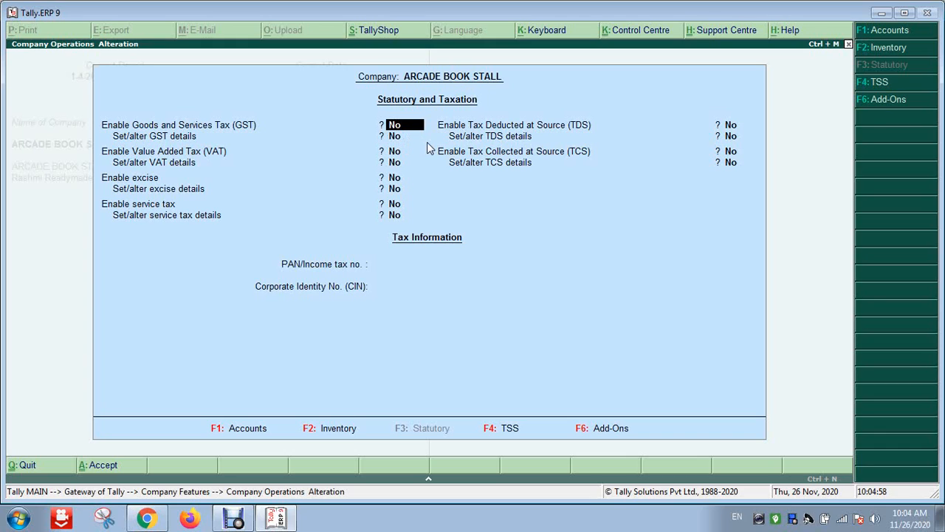
type("y")
key("Return")
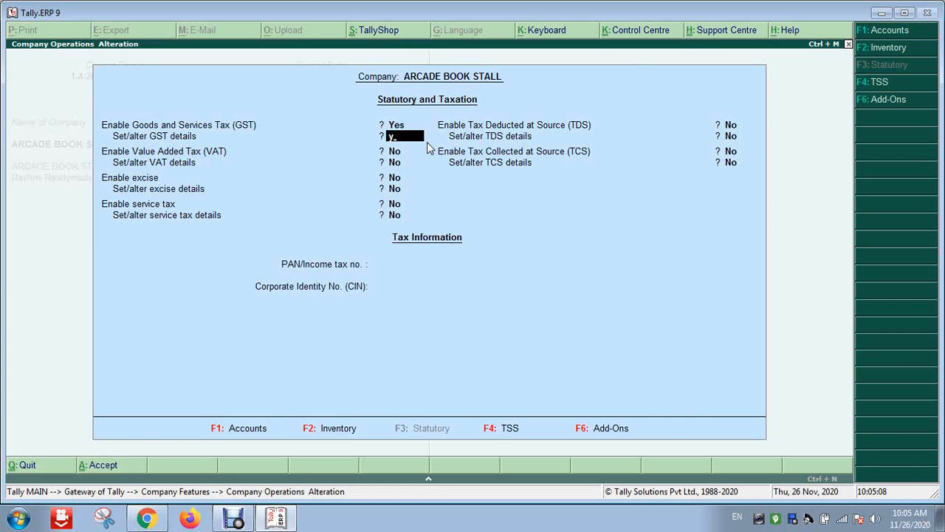
key("Return")
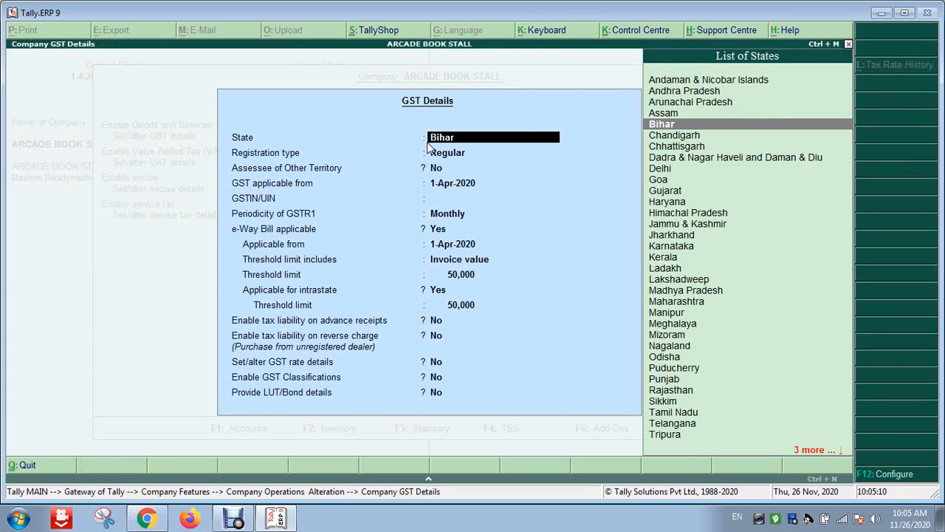
Accept Bihar as the GST state and Regular as the registration type
key("Return")
key("Return")
key("Return")
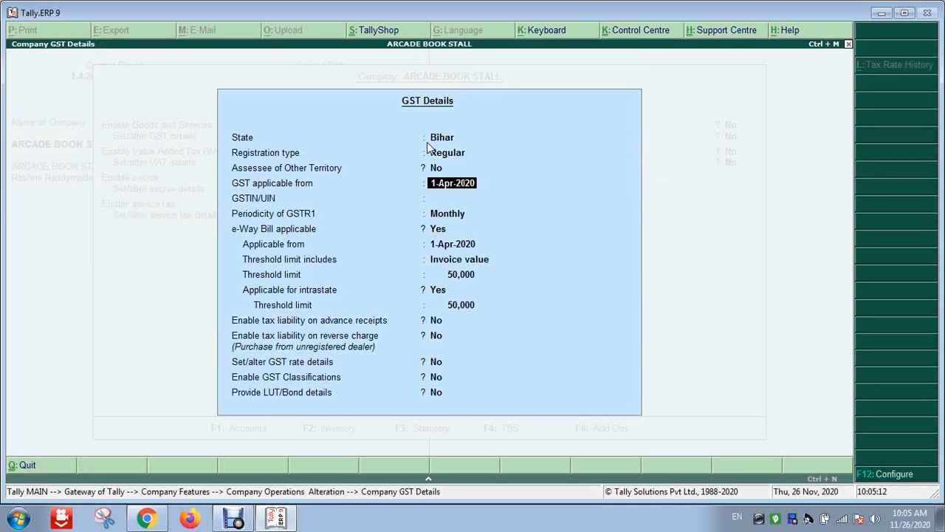
key("Return")
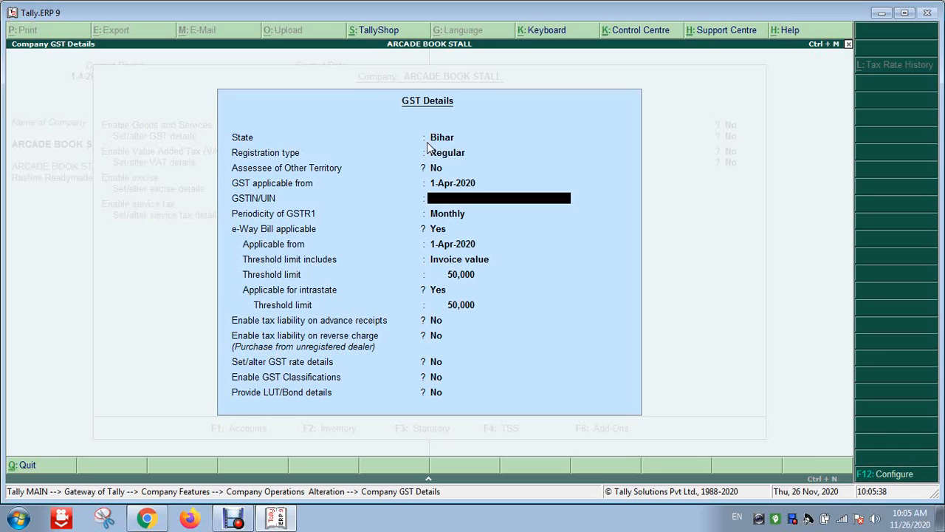
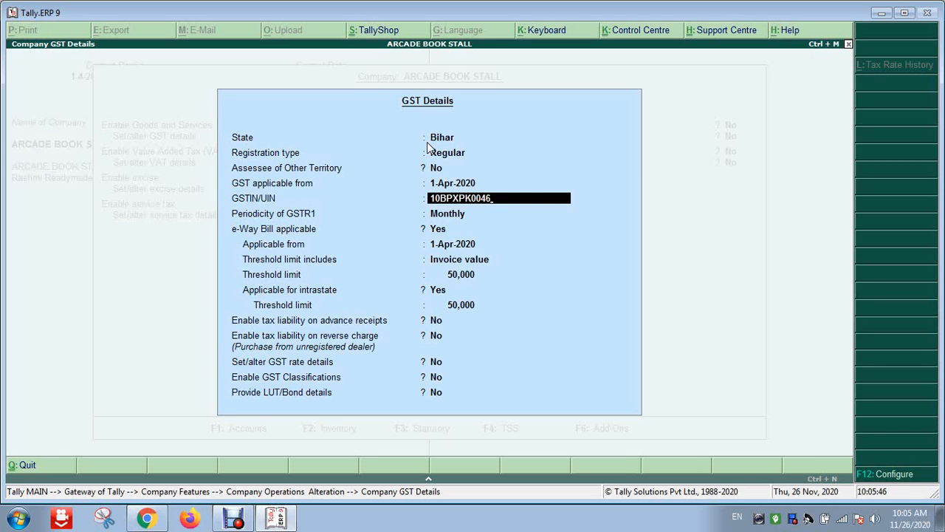
Enter the company's GSTIN, fixing its final character after the verification warning
type("M")
key("Return")
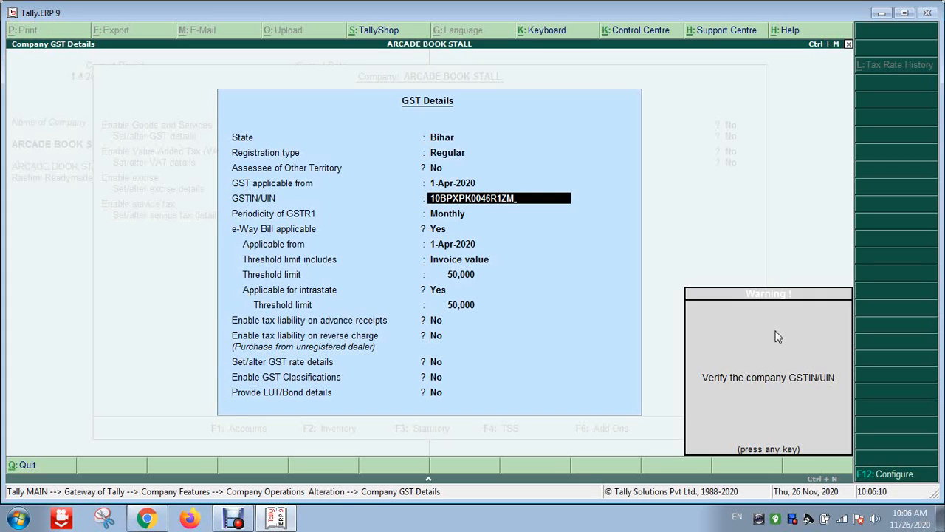
key("Return")
key("BackSpace")
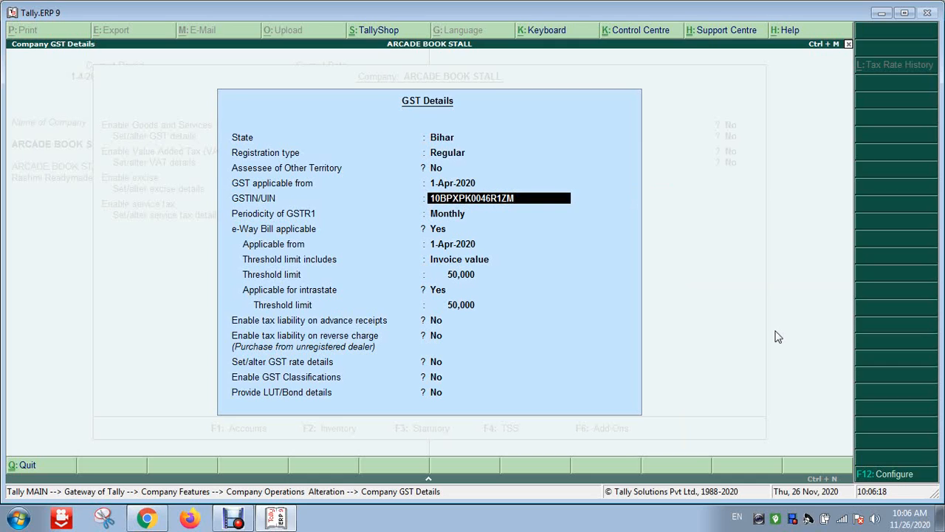
key("BackSpace")
type("G")
key("Return")
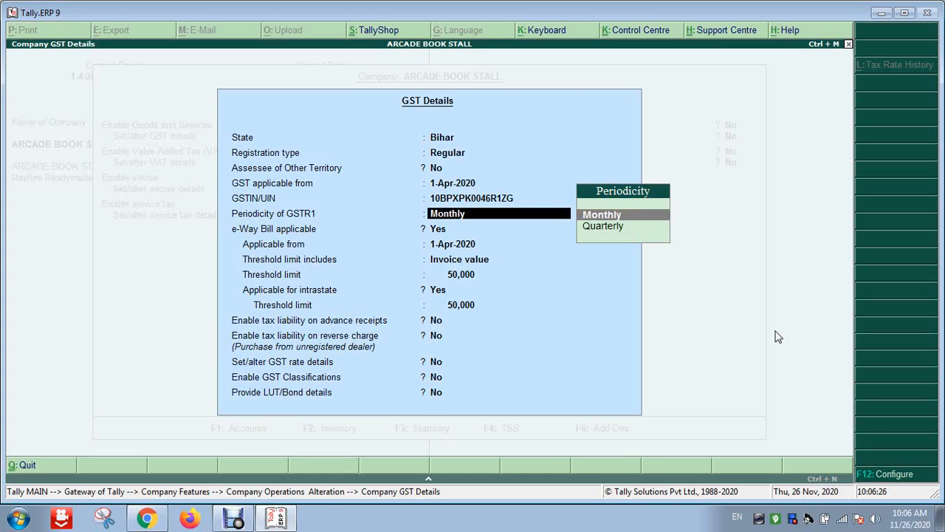
Keep Monthly GSTR1 periodicity and Invoice value threshold basis, and finish the GST details
key("Return")
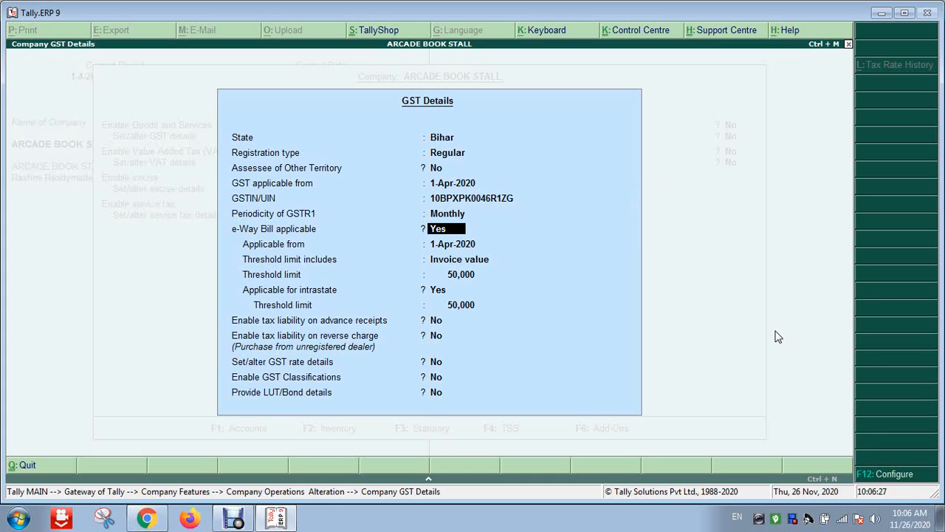
key("Return")
key("Return")
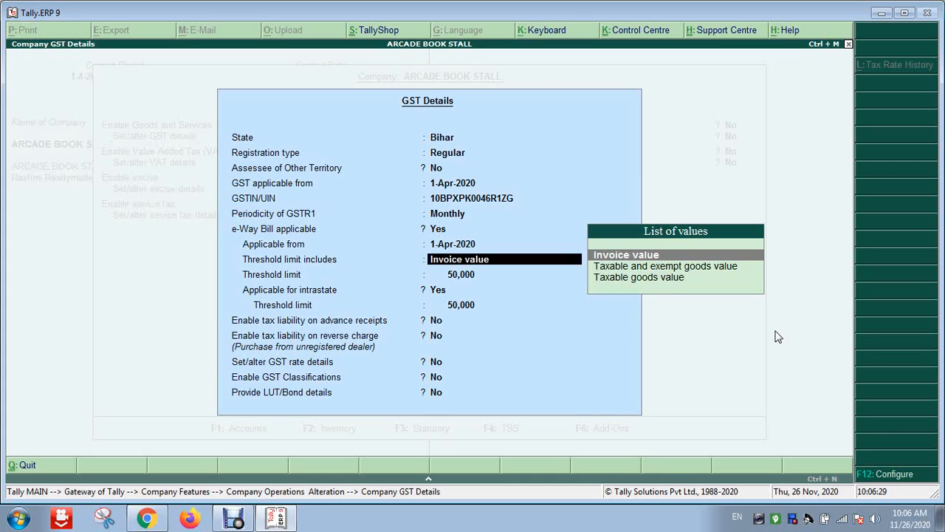
key("Return")
key("Return")
key("Return")
key("Return")
key("Return")
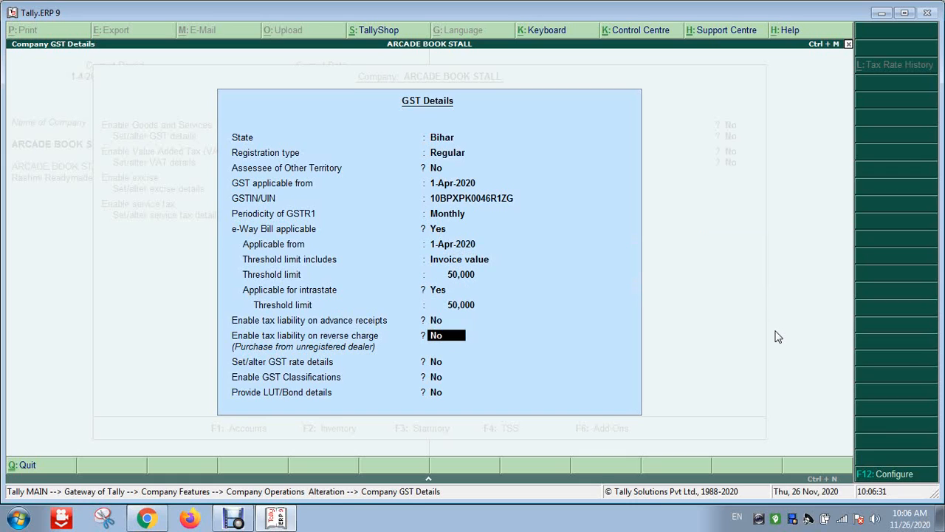
key("Return")
key("Return")
key("Return")
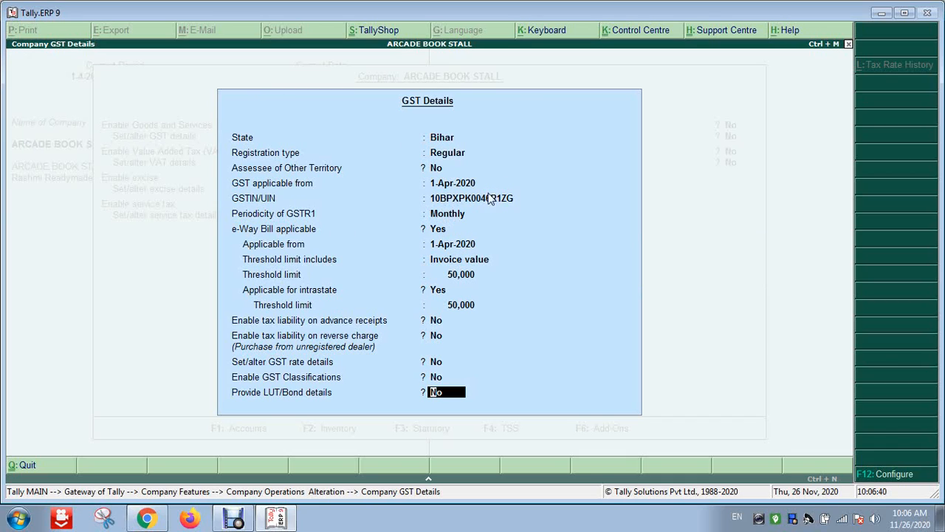
key("Return")
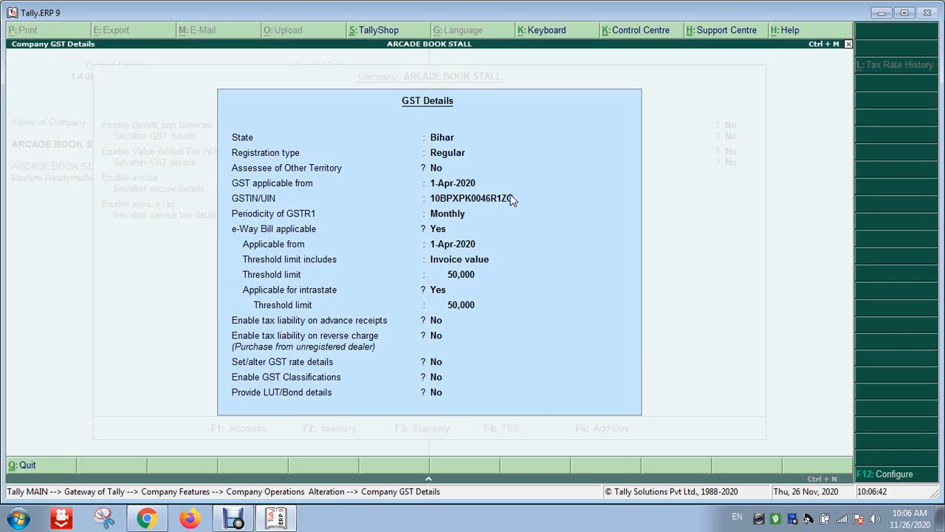
Accept the GST details, pass the VAT, PAN and CIN fields, and save the statutory settings
key("Return")
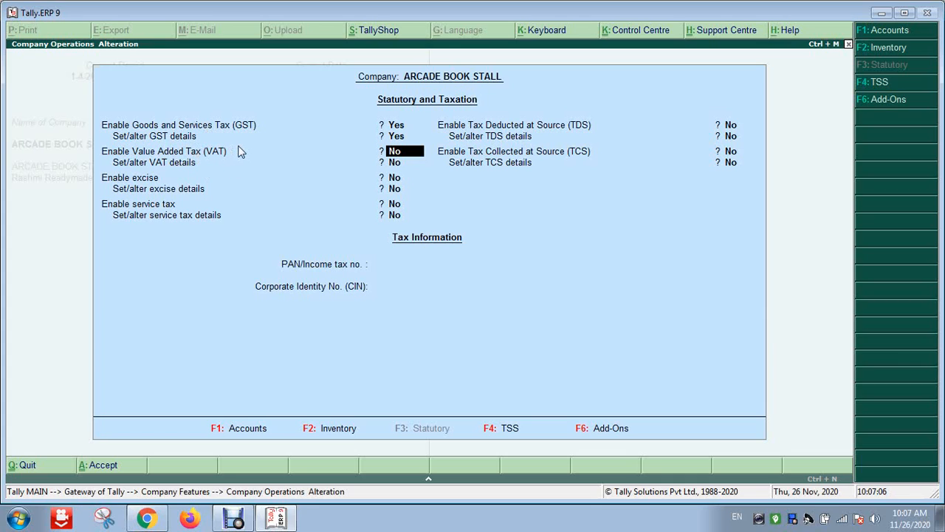
key("Return")
key("Return")
key("Return")
key("Return")
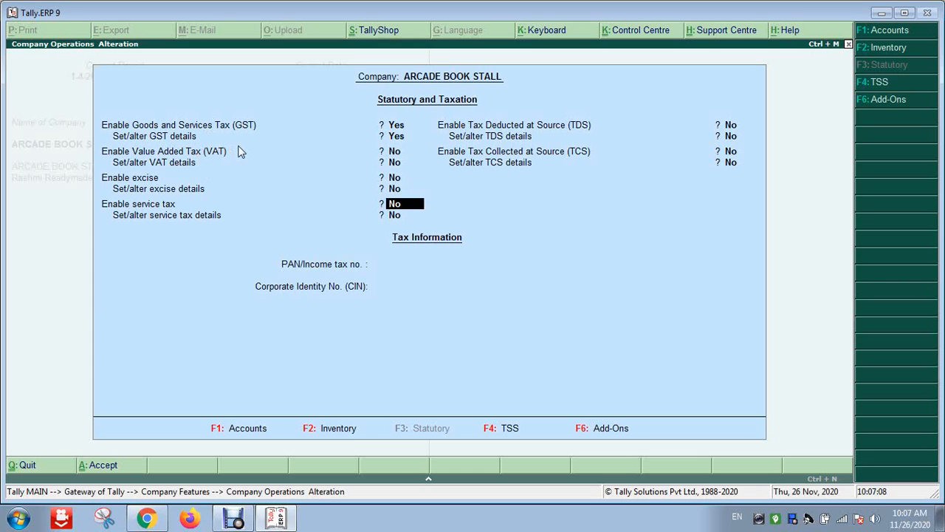
key("Return")
key("Return")
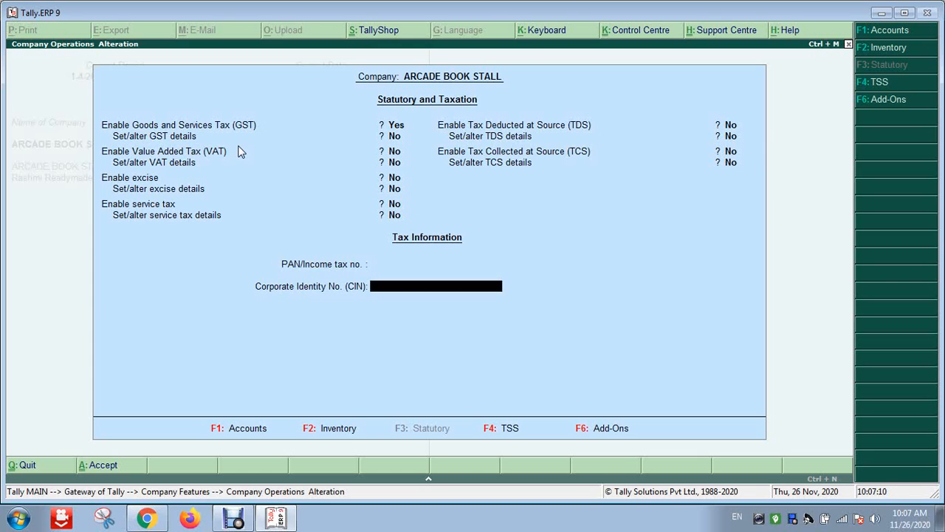
key("Return")
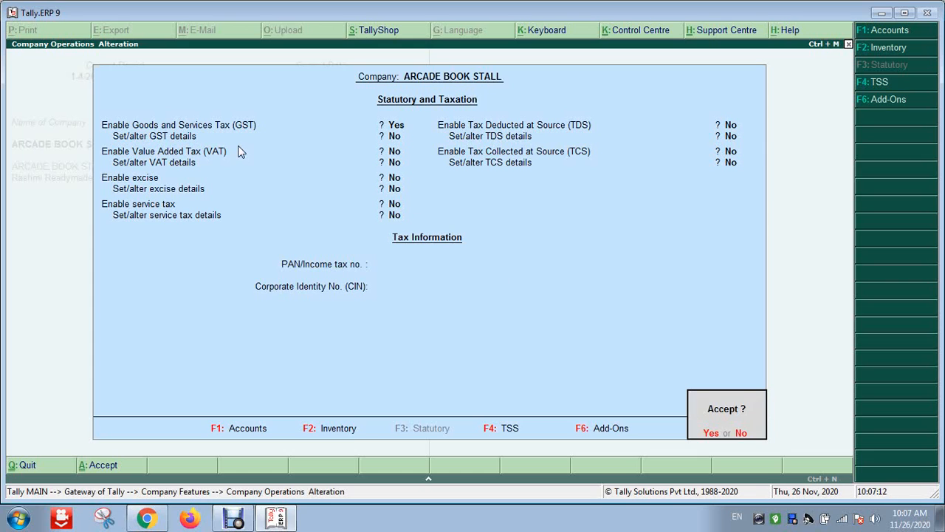
key("Return")
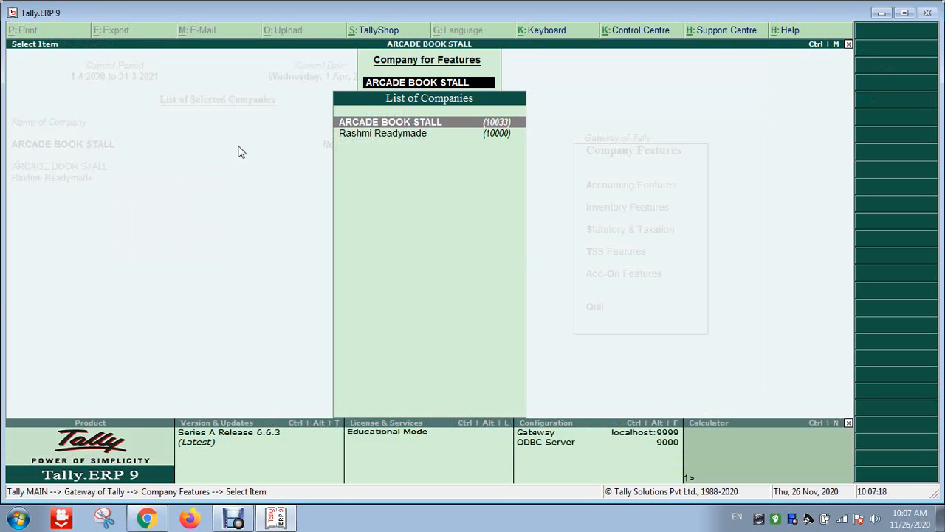
Leave company features for Gateway of Tally and open Accounting Vouchers
key("BackSpace")
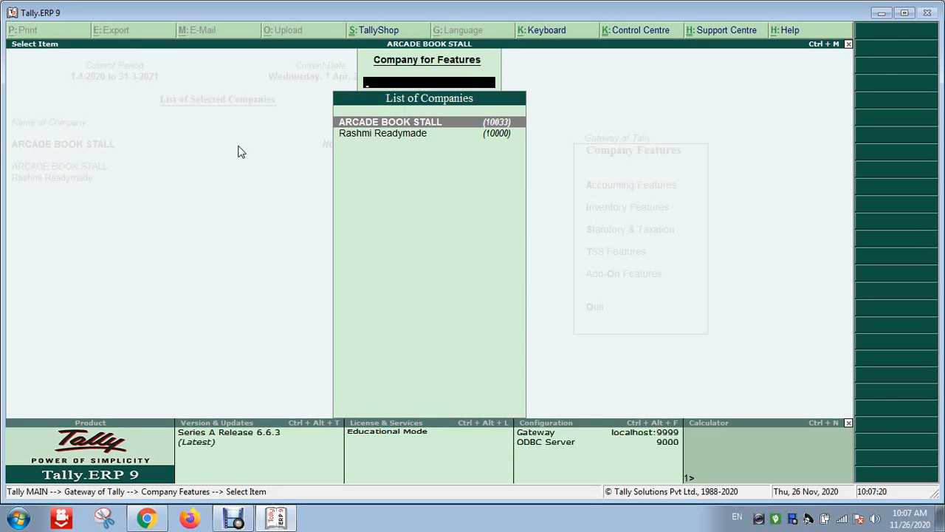
key("Escape")
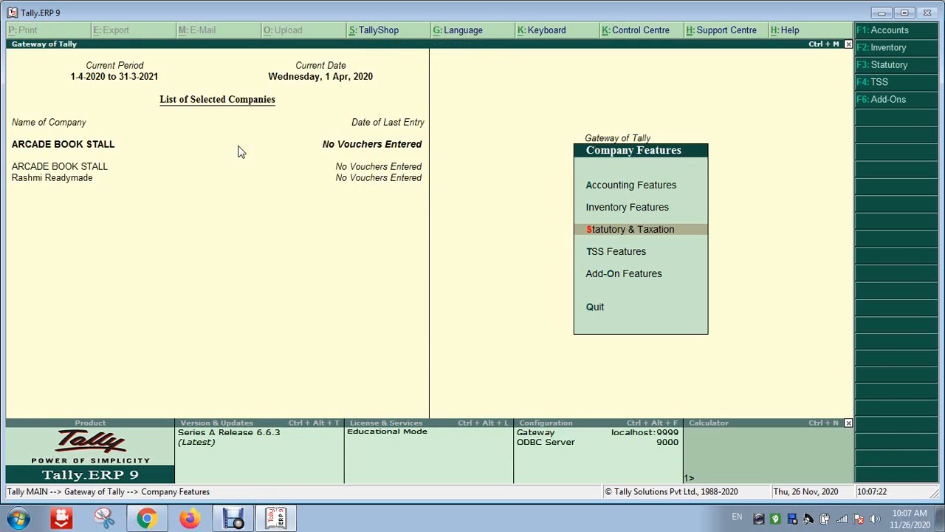
key("Escape")
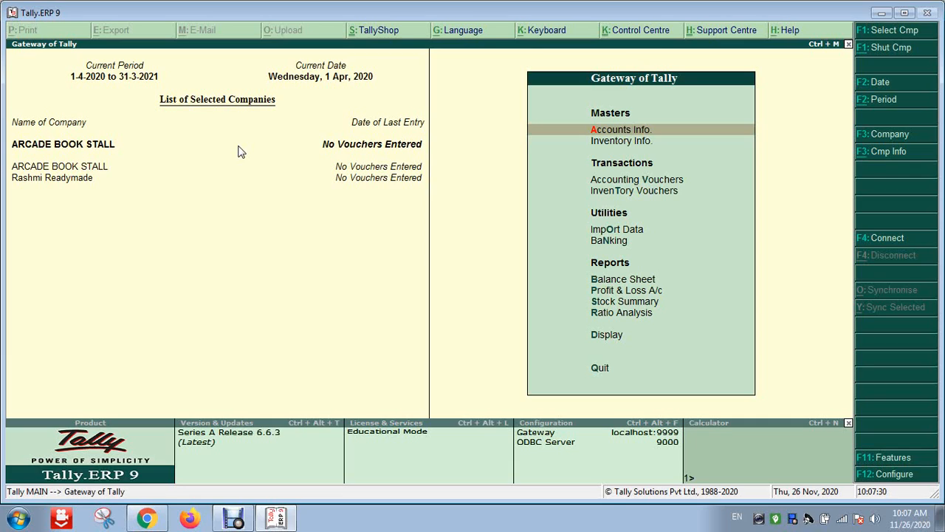
key("Down")
key("Down")
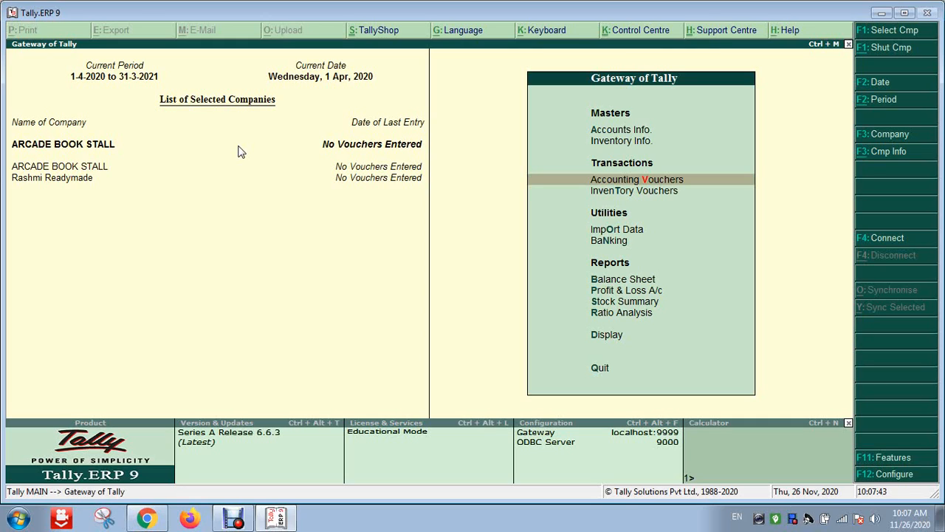
key("Return")
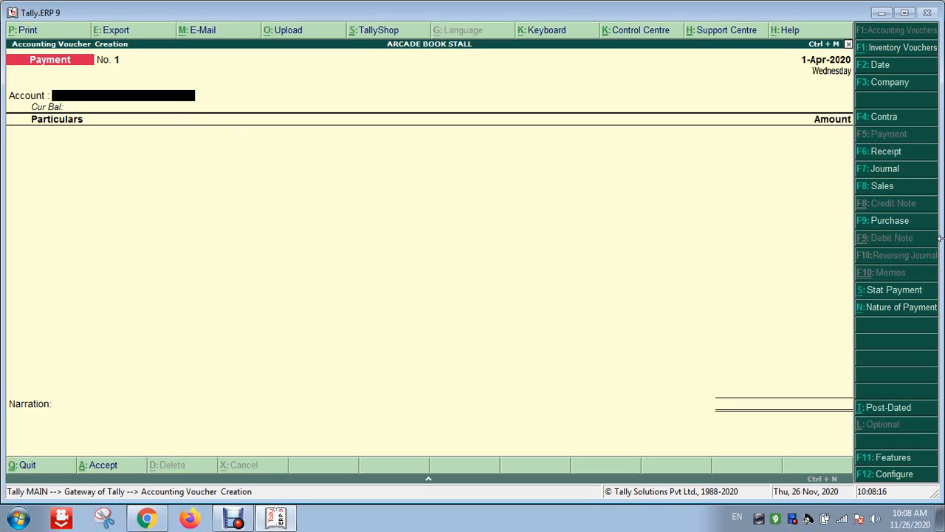
Change the voucher type to Purchase with F9 and show it in accounting voucher layout
key("F9")
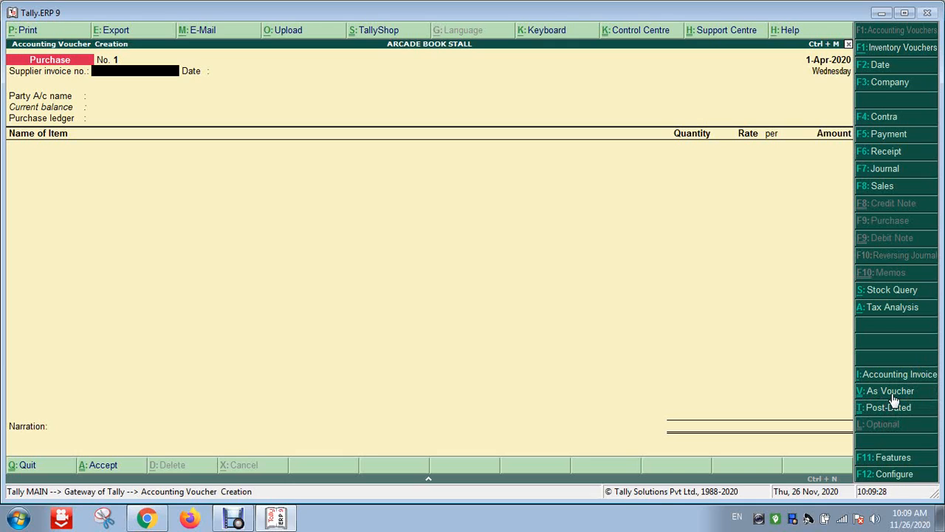
left_click(878, 397)
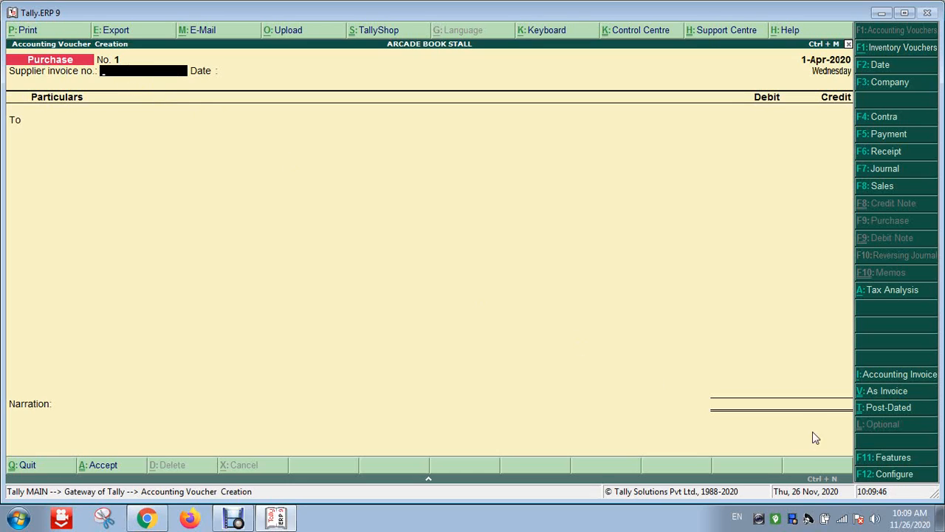
Switch the Purchase voucher back to item-invoice layout with V: As Invoice
left_click(887, 391)
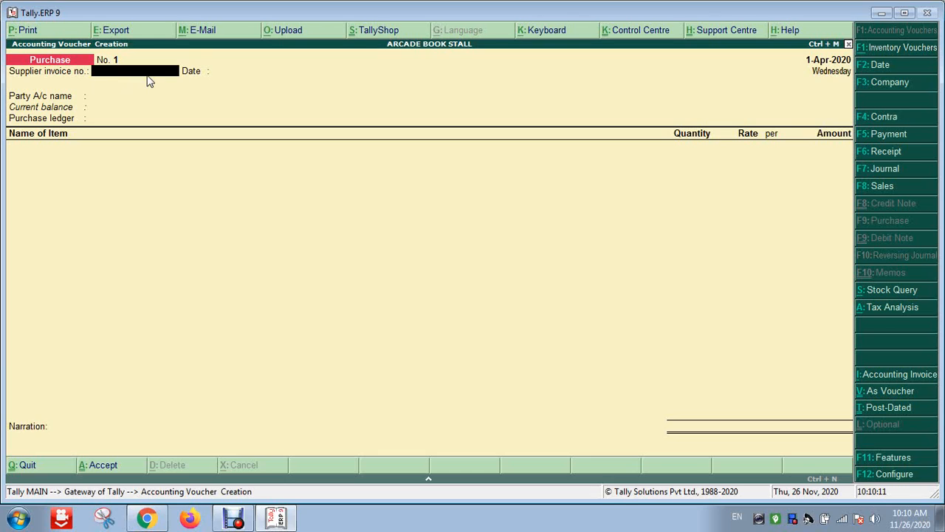
Enter supplier invoice number 1234 and move on to the date
type("1234")
key("Return")
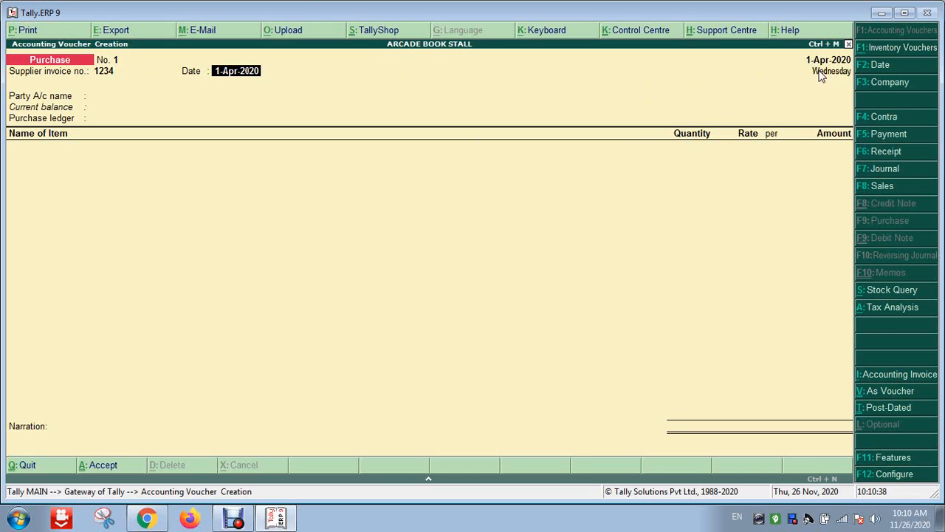
Change the voucher date to 1-08-2020, replacing the rejected 1-3-2020 entry
left_click(888, 69)
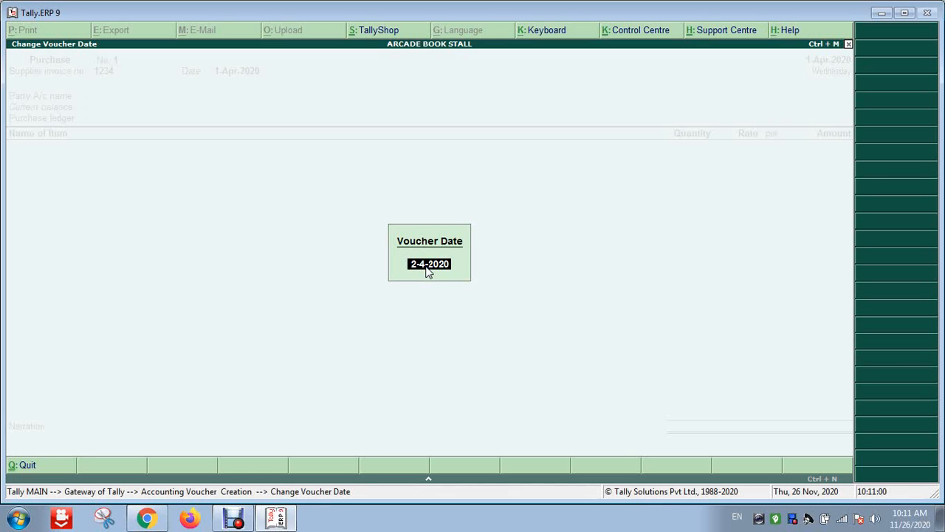
type("1-3-2020")
key("Return")
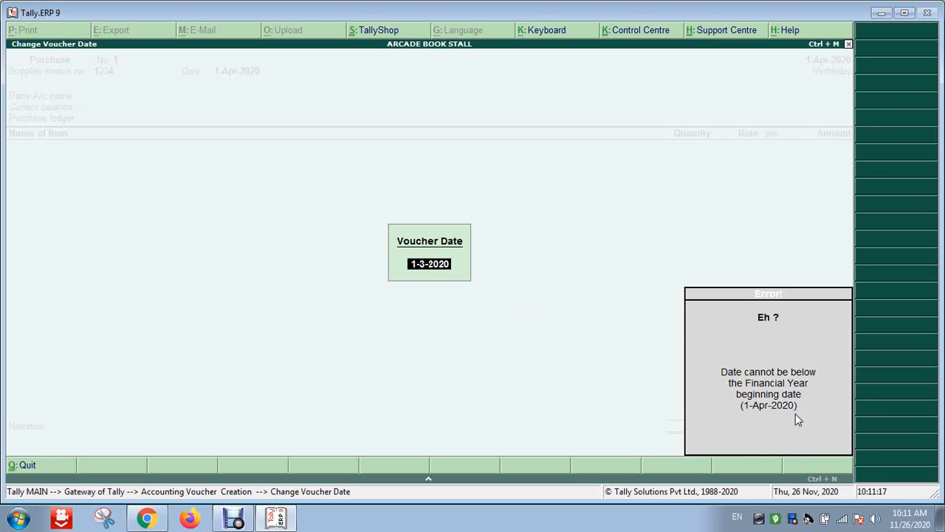
key("BackSpace")
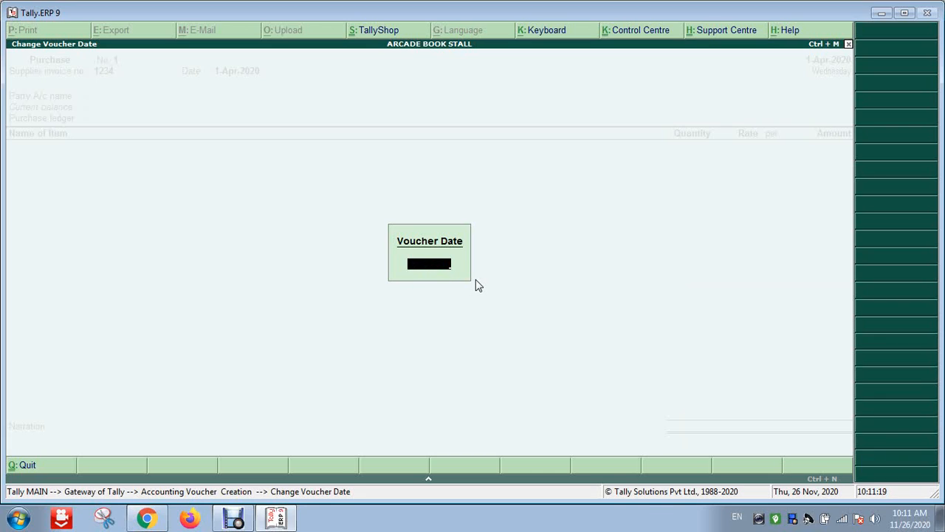
type("1-08-2020")
key("Return")
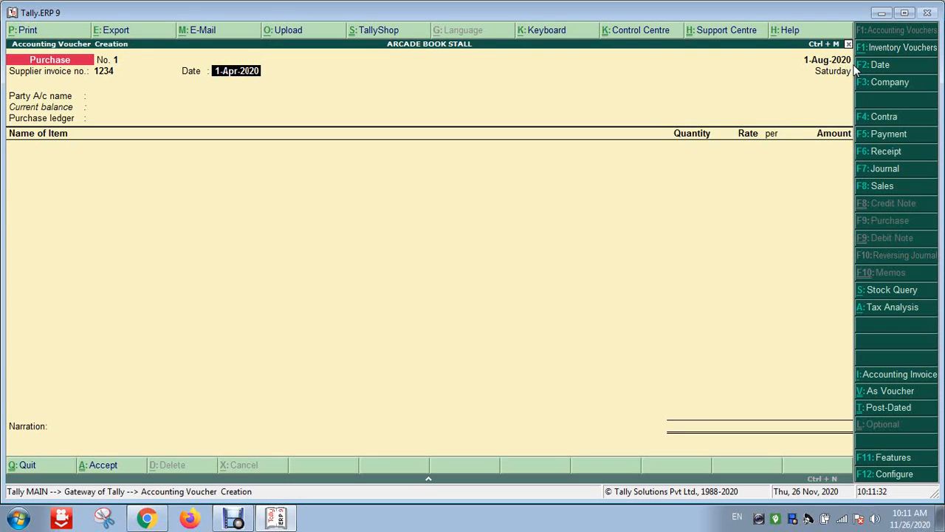
Move to Party A/c name and start creating a new party ledger with Alt+C
key("Return")
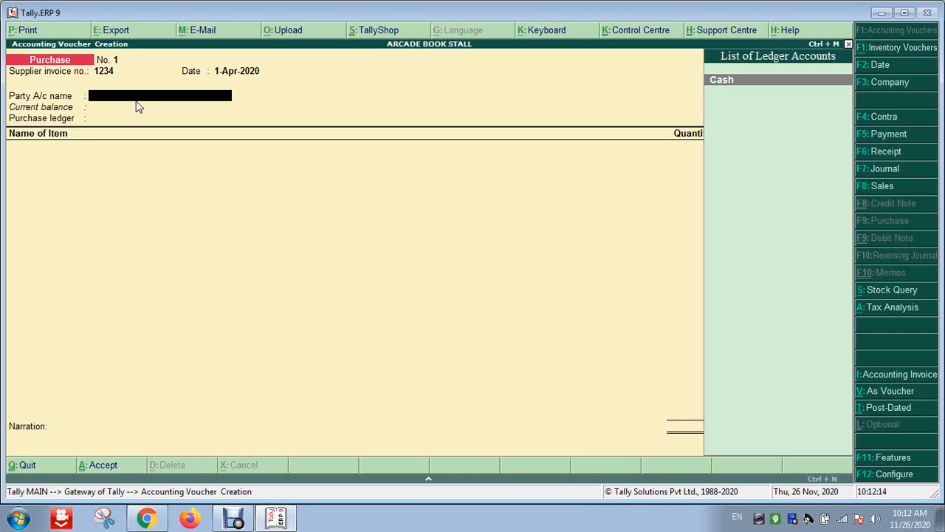
key("alt+c")
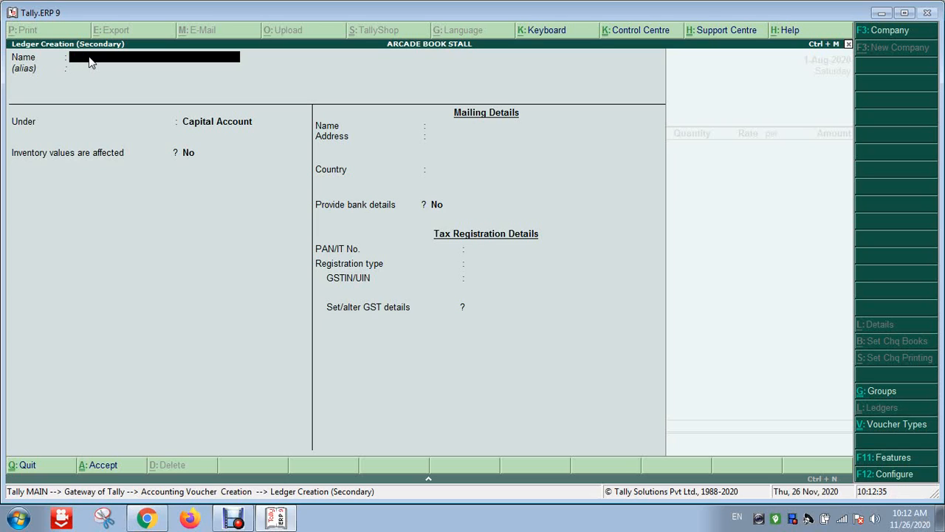
Enter Gyan Ganga Stasnory as the new ledger's name and leave the alias blank
type("Gyan Ganga Stasnory")
key("Return")
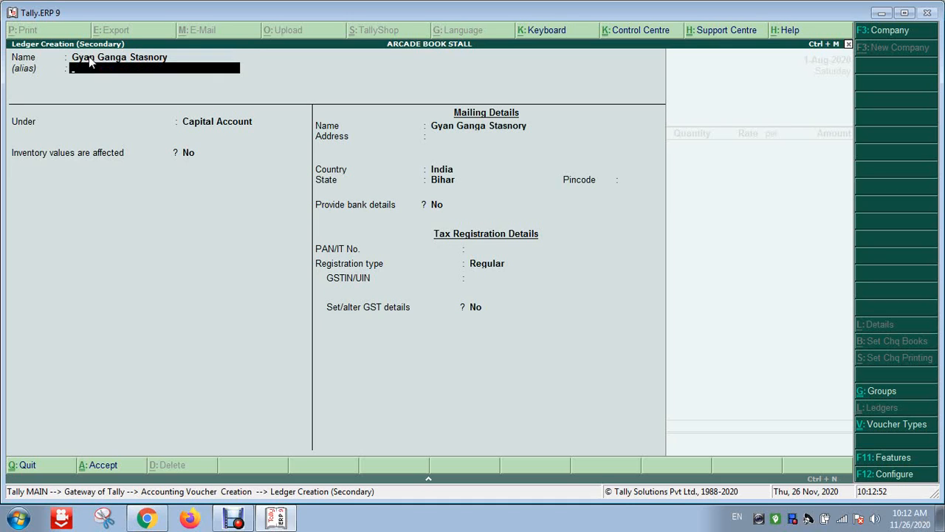
key("Return")
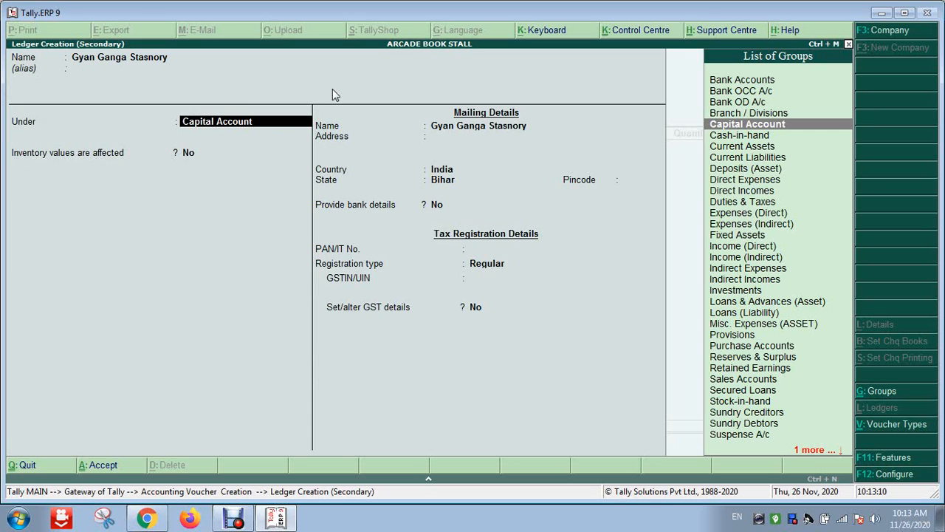
Extend the ledger name to Gyan Ganga Stasnory Patna
left_click(127, 66)
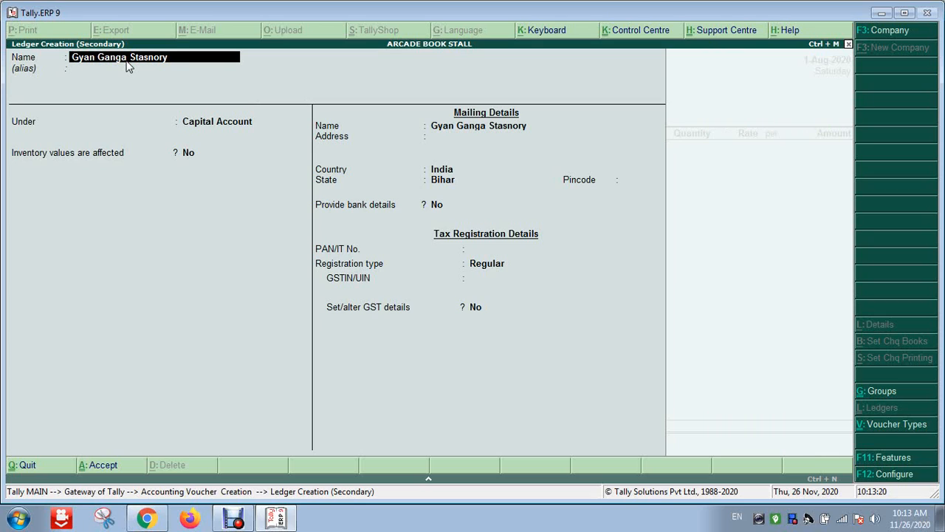
type("Patna")
key("Return")
key("Return")
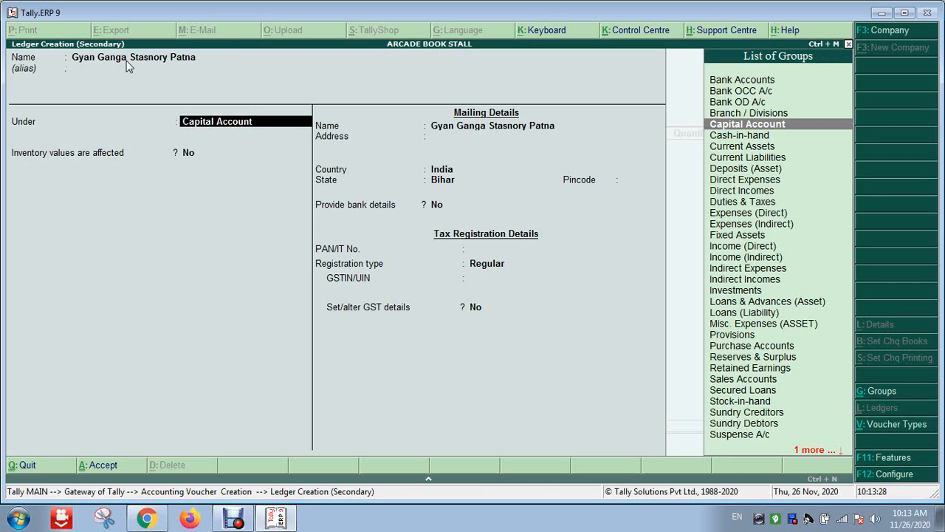
Put the ledger under Sundry Creditors with bill-by-bill balances on and credit-day checks off
type("Sun")
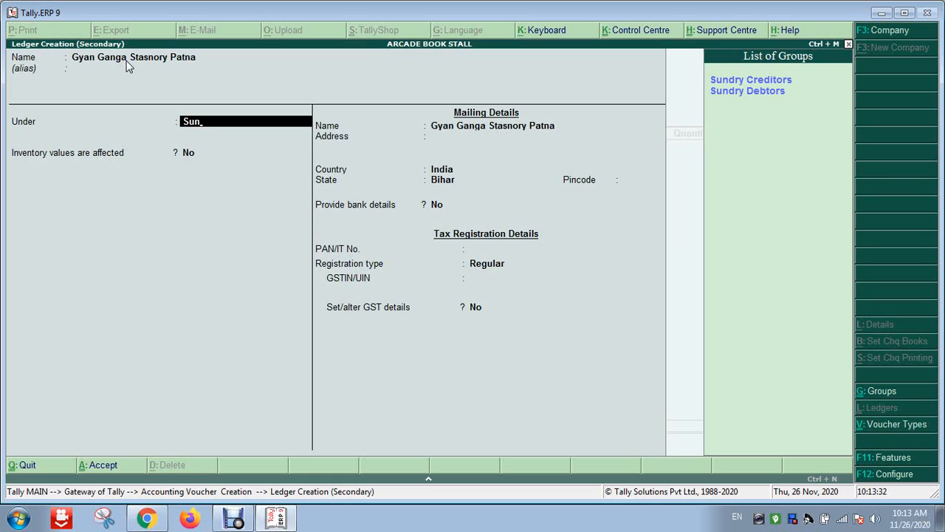
key("Down")
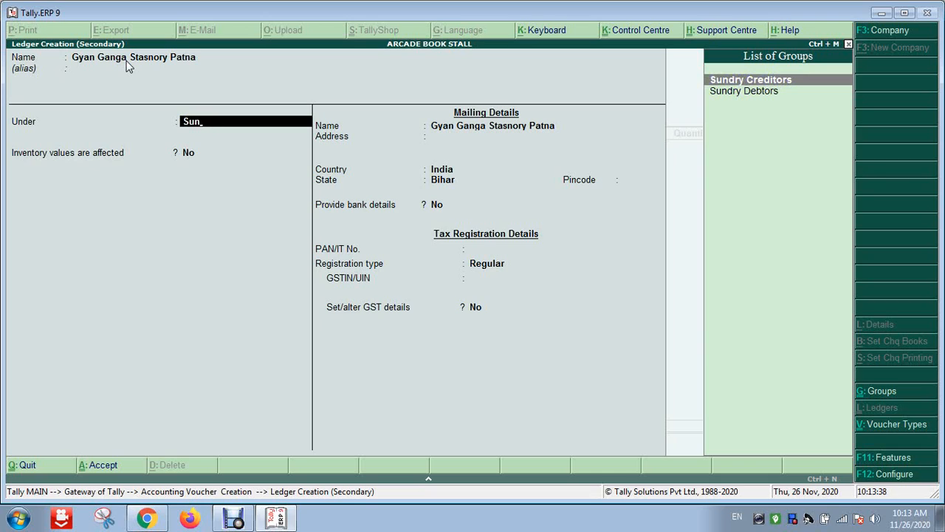
key("Return")
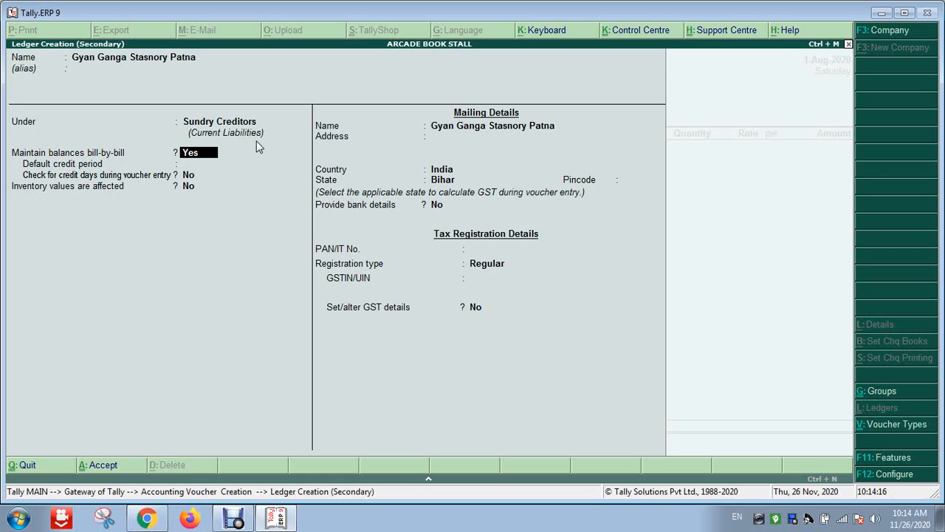
key("Return")
key("Return")
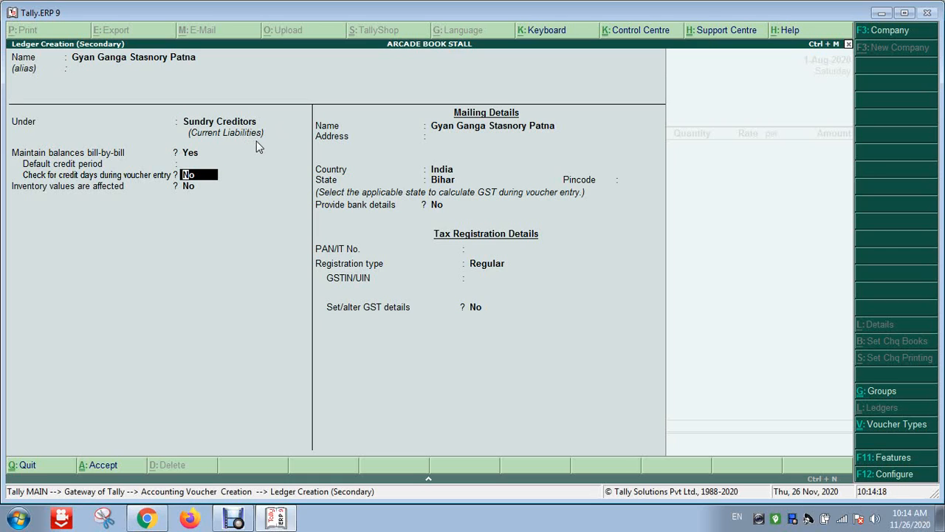
key("Return")
key("Return")
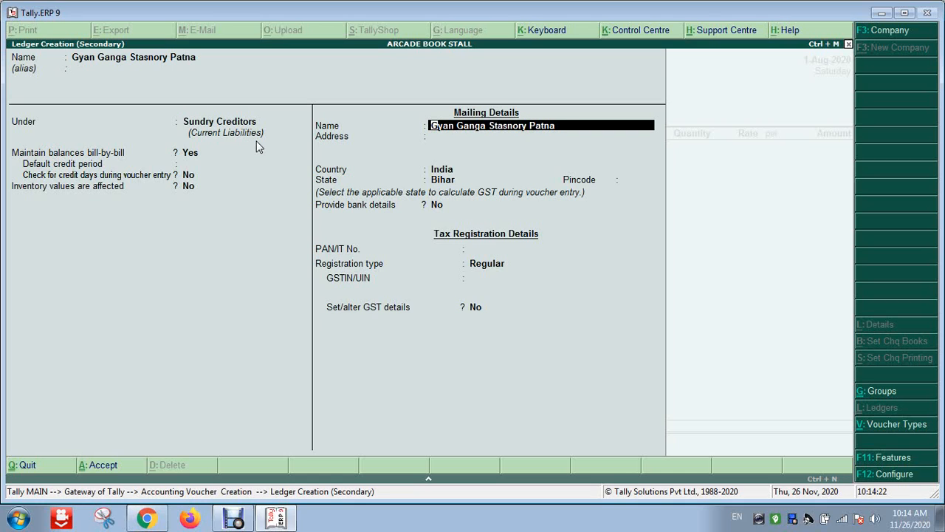
Fill in the supplier's two-line mailing address
key("Return")
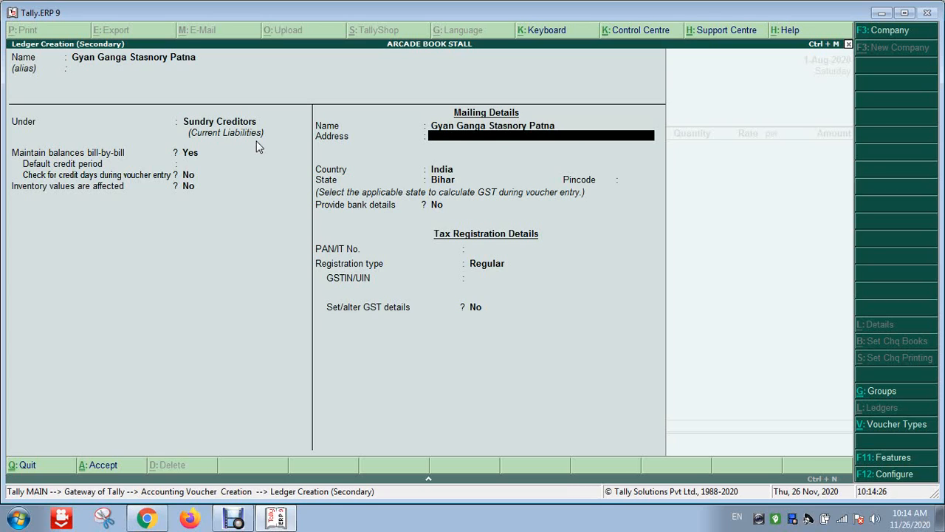
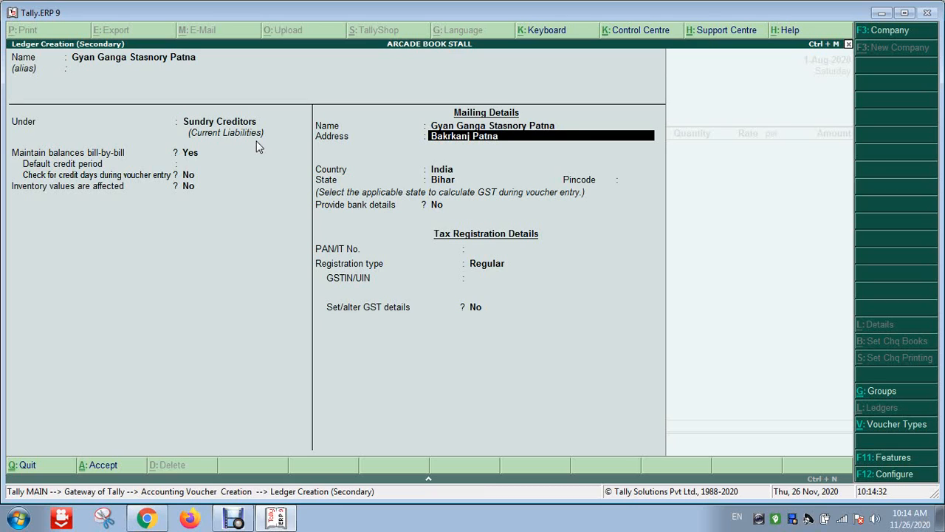
key("Return")
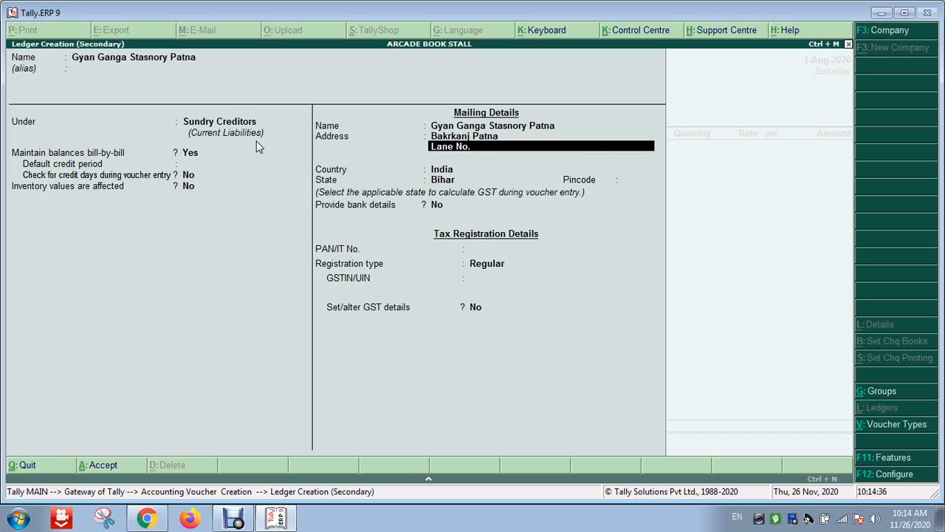
key("Return")
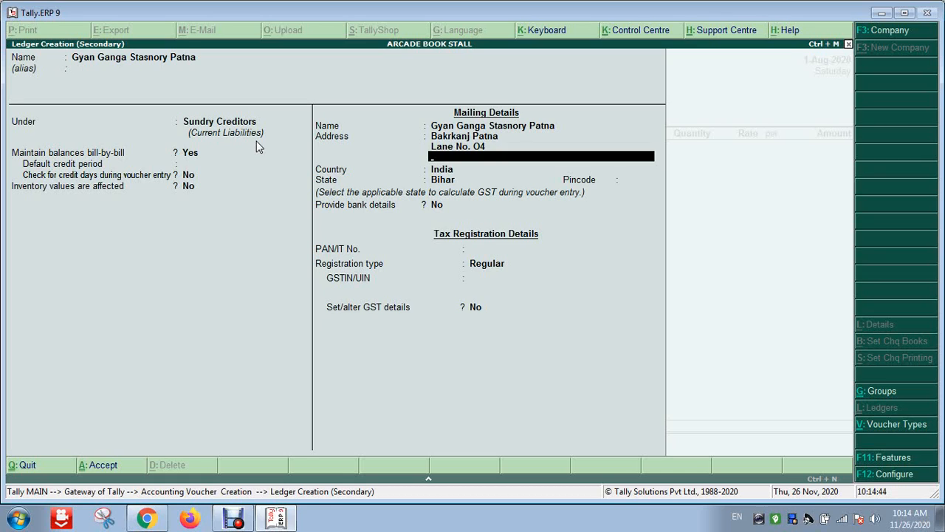
key("Return")
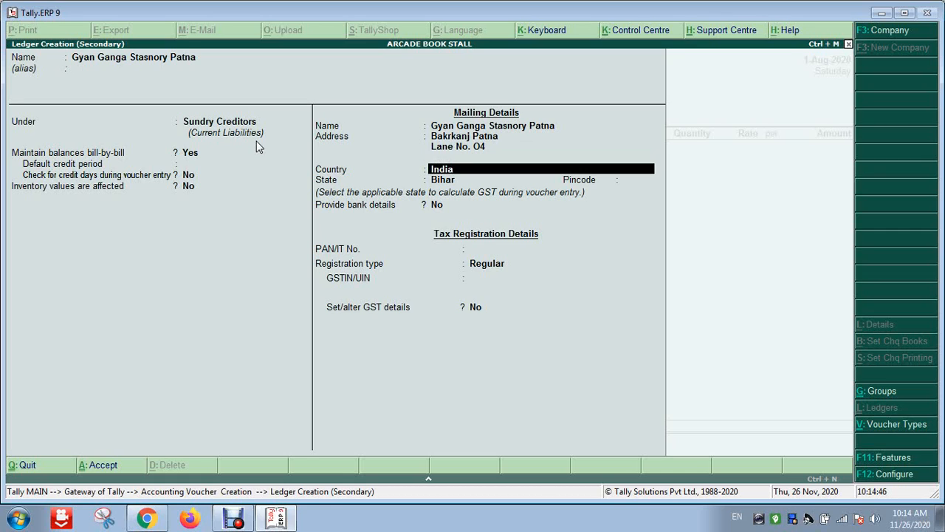
Keep India as the country, set the state to Bihar, and enter the supplier's pincode
key("Return")
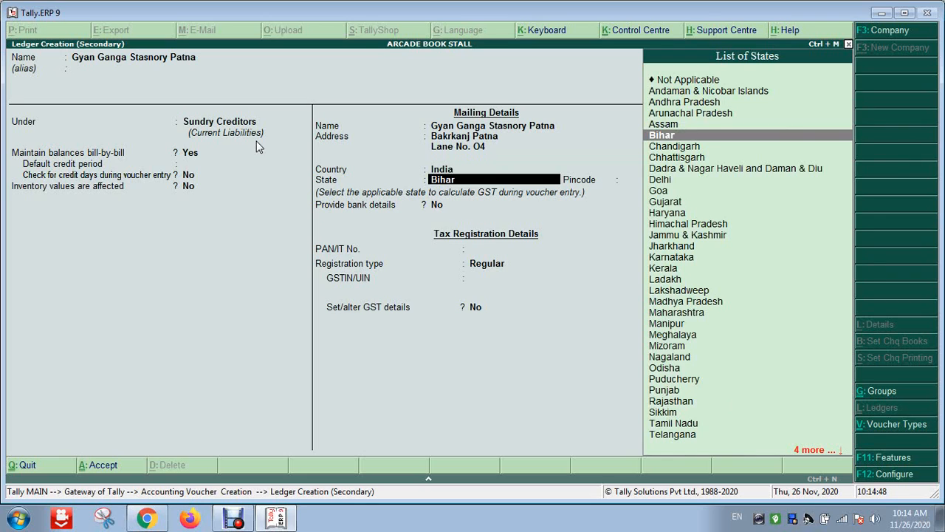
key("Return")
type("8")
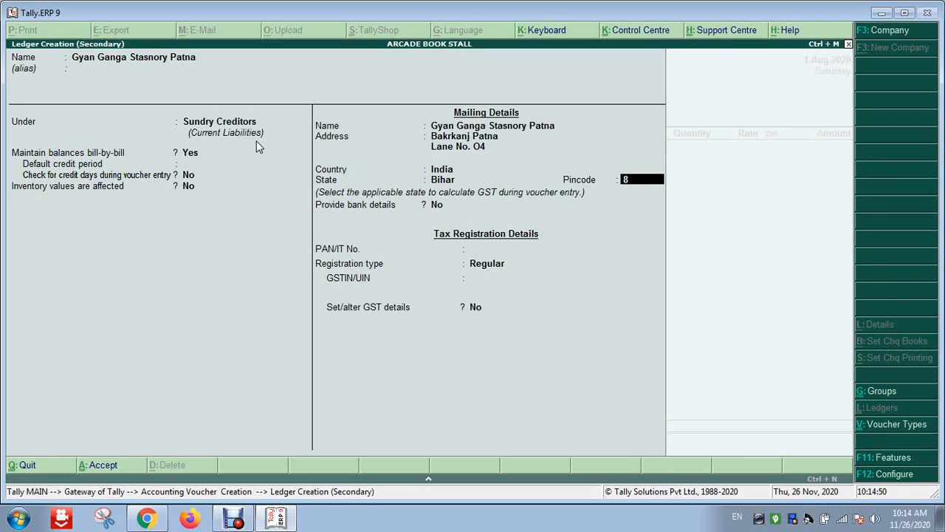
type("11302")
key("Return")
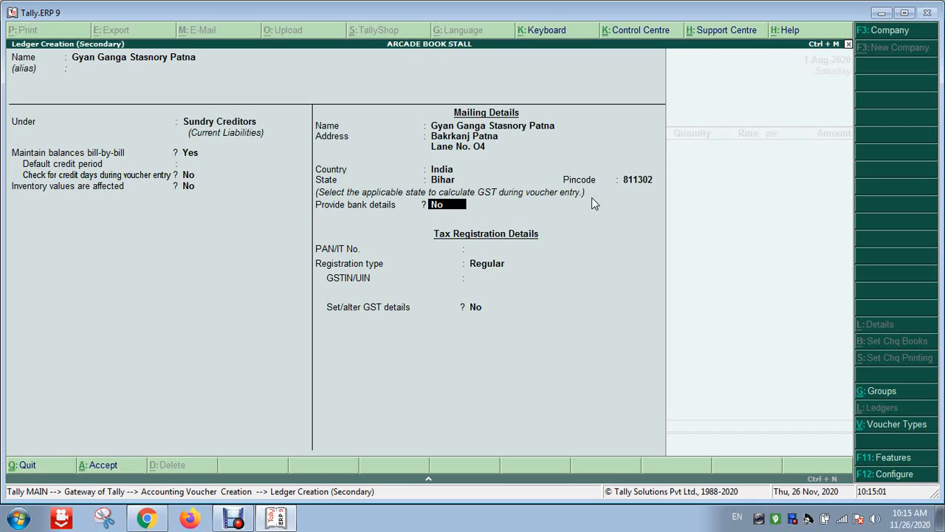
Leave bank details at No, skip PAN, and browse the GST registration types back to Regular
key("Return")
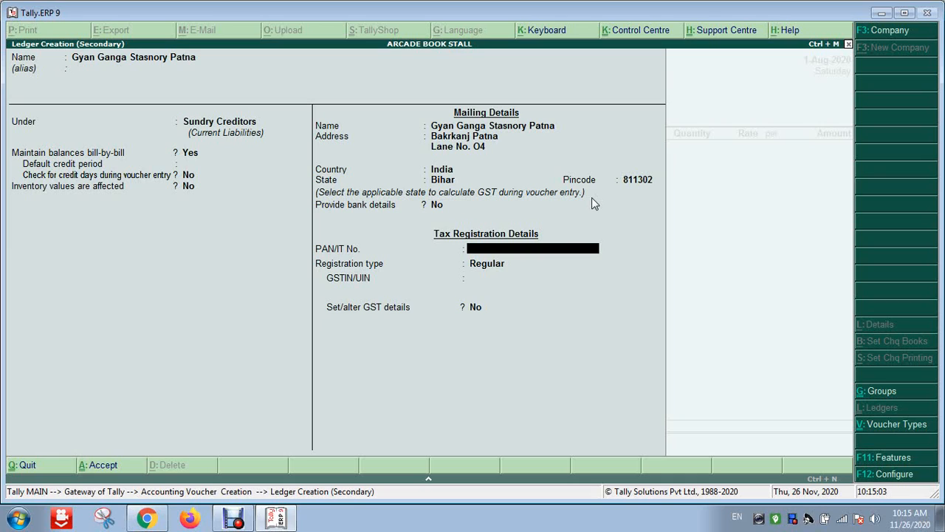
key("Return")
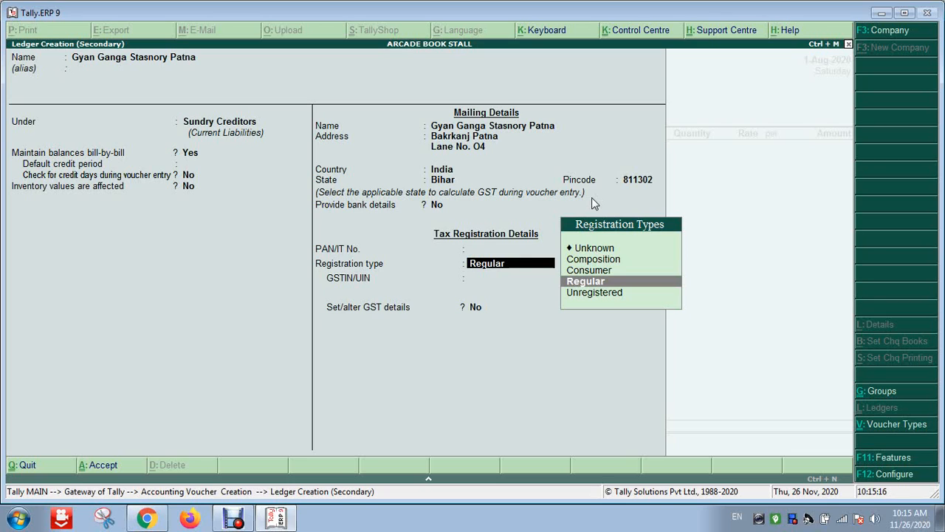
key("Up")
key("Up")
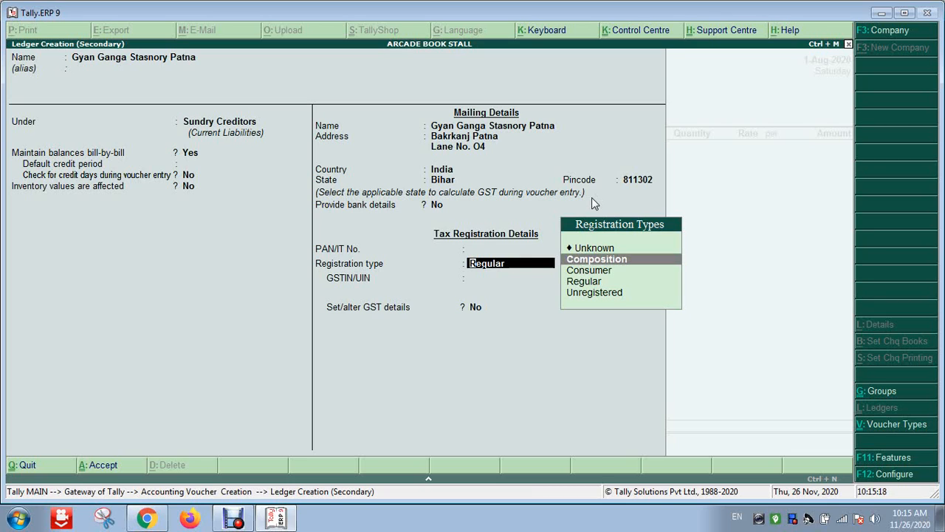
key("Down")
key("Down")
key("Down")
key("Up")
key("Up")
key("Up")
key("Down")
key("Down")
key("Down")
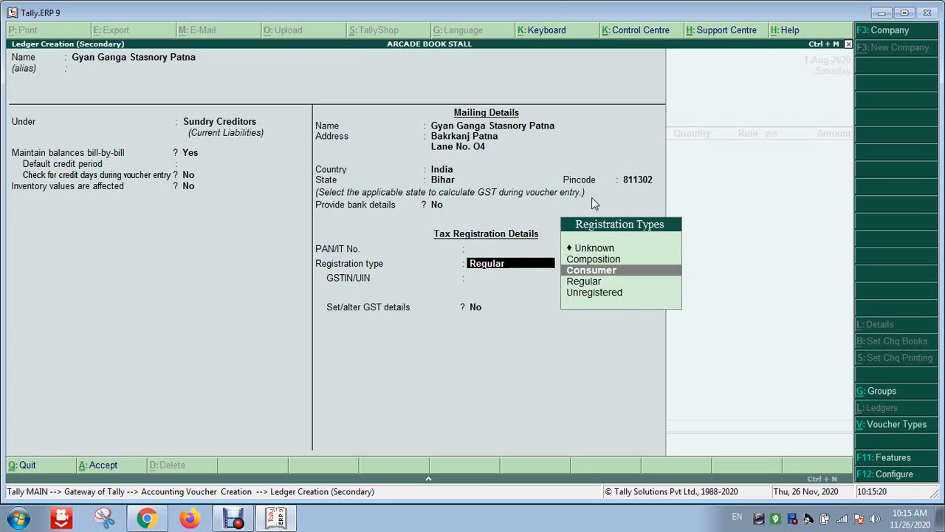
key("Up")
key("Down")
key("Up")
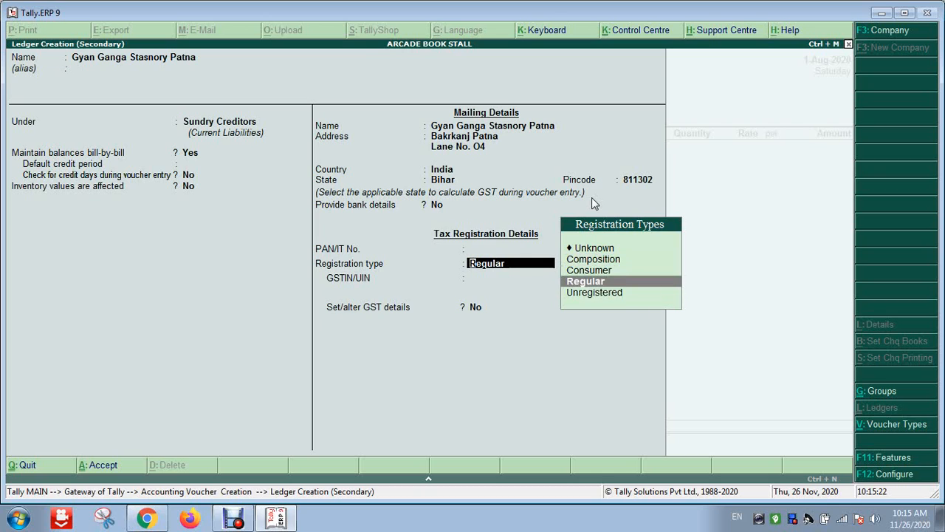
key("Down")
key("Up")
key("Up")
key("Up")
key("Up")
key("Down")
key("Up")
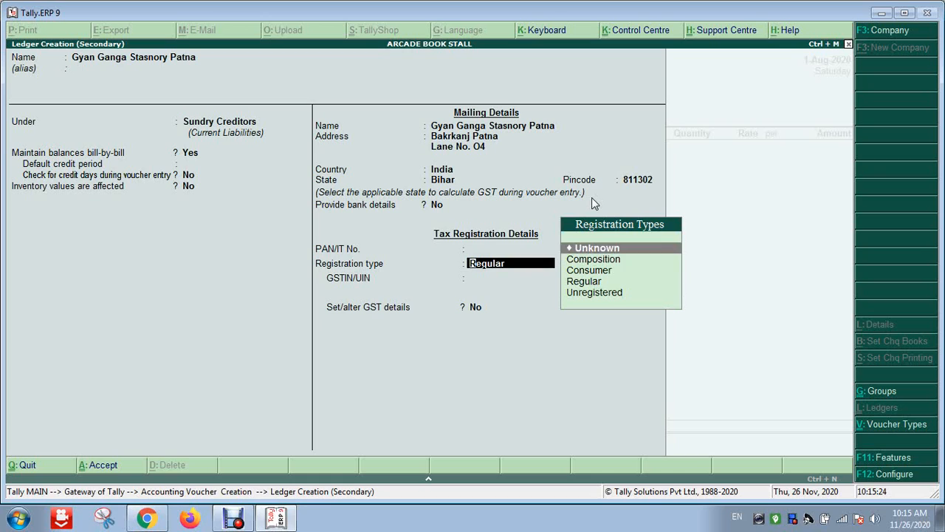
key("Down")
key("Up")
key("Down")
key("Down")
key("Down")
key("Down")
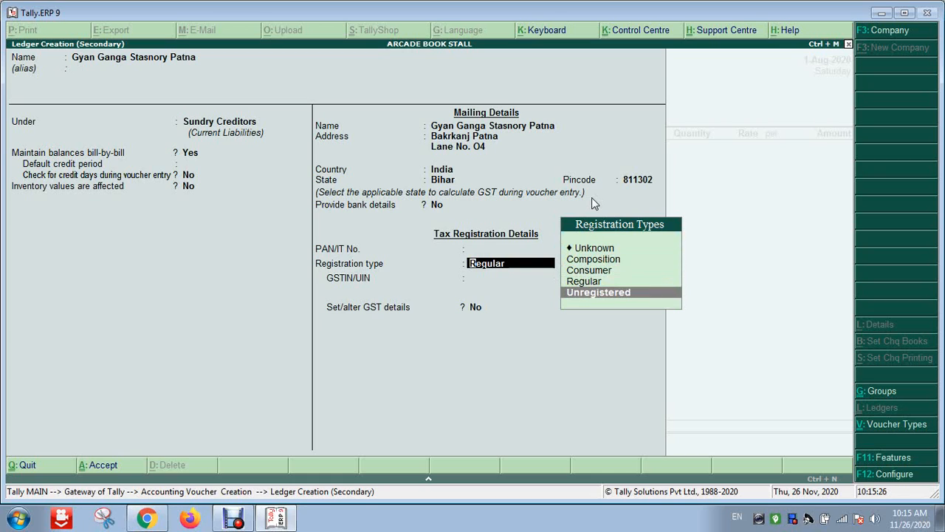
key("Up")
key("Up")
key("Down")
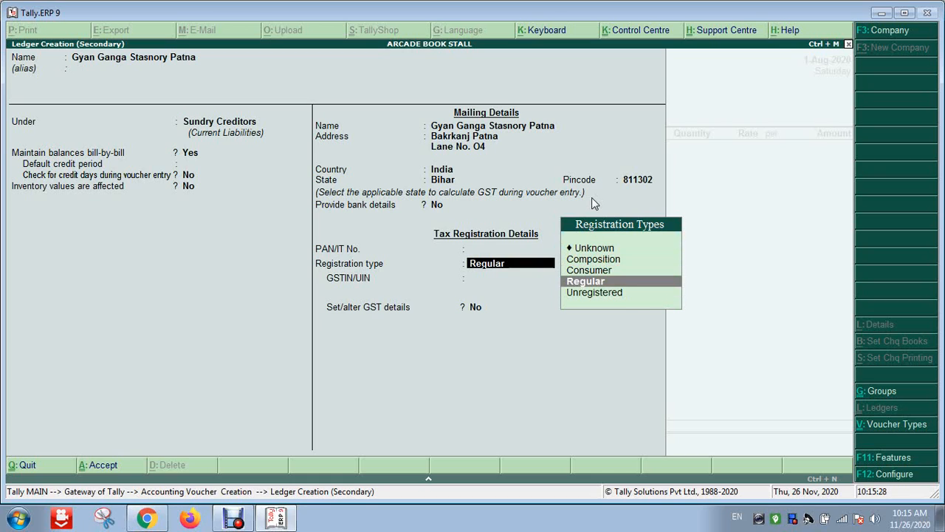
key("Down")
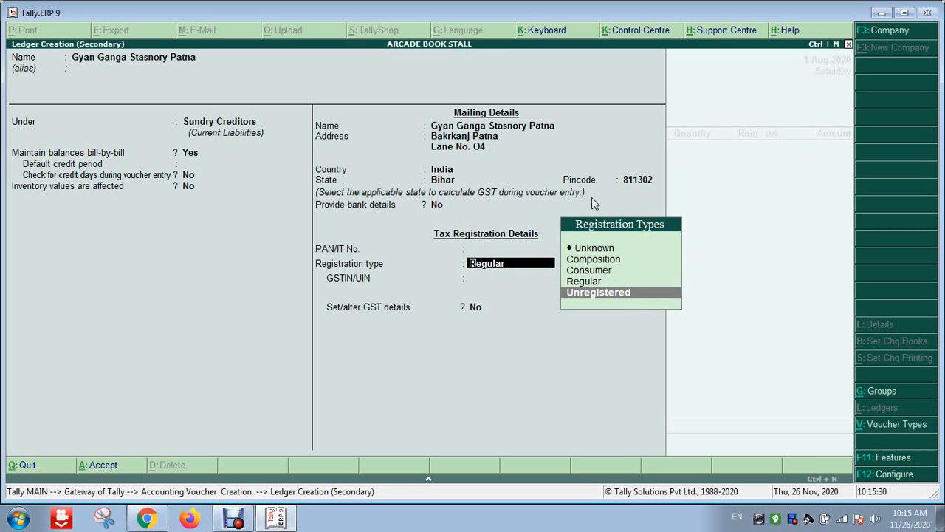
key("Up")
key("Down")
key("Up")
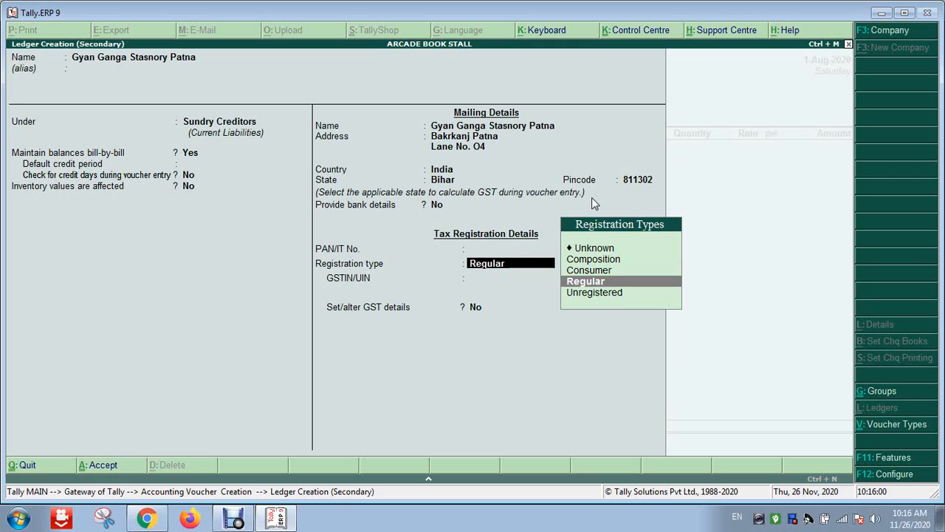
Keep Regular registration, enter the supplier's GSTIN, and leave Set/alter GST details at No
key("Return")
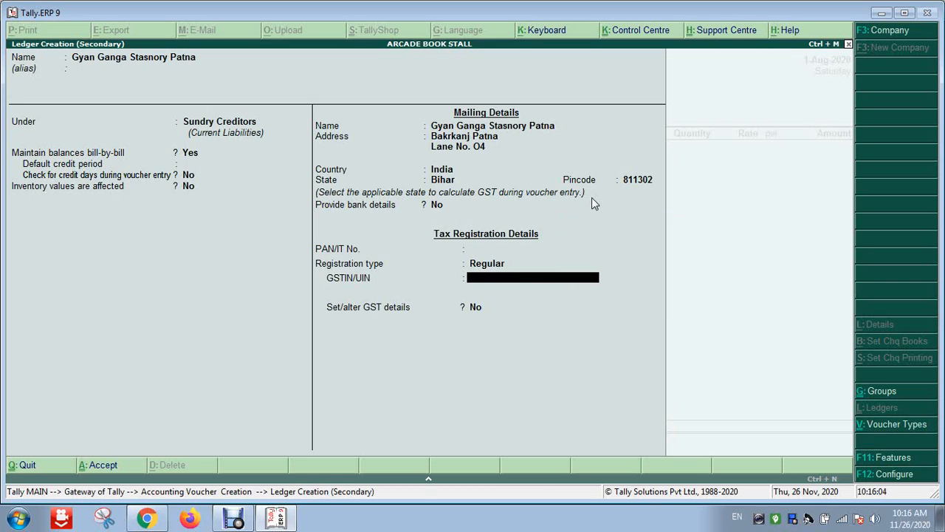
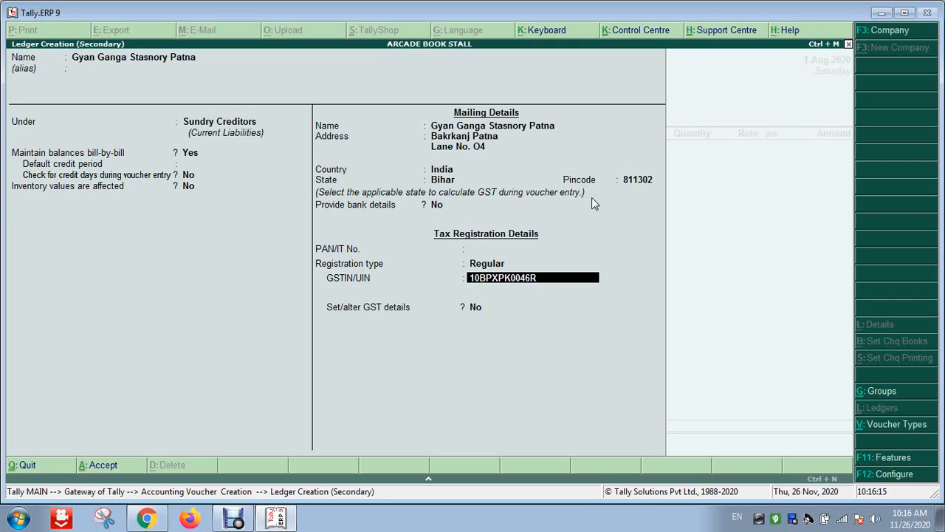
key("Return")
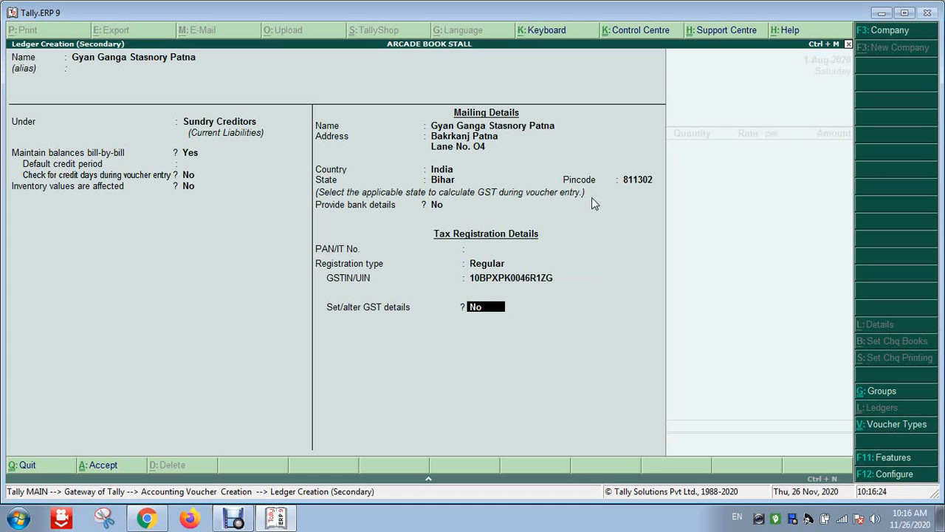
key("Return")
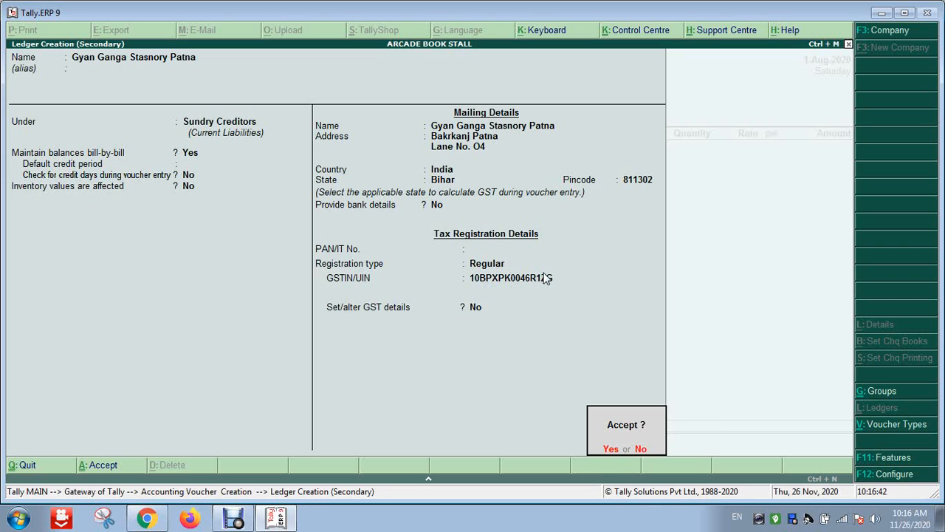
Save the Gyan Ganga Stasnory Patna ledger and move through the pre-filled Party Details fields
key("Return")
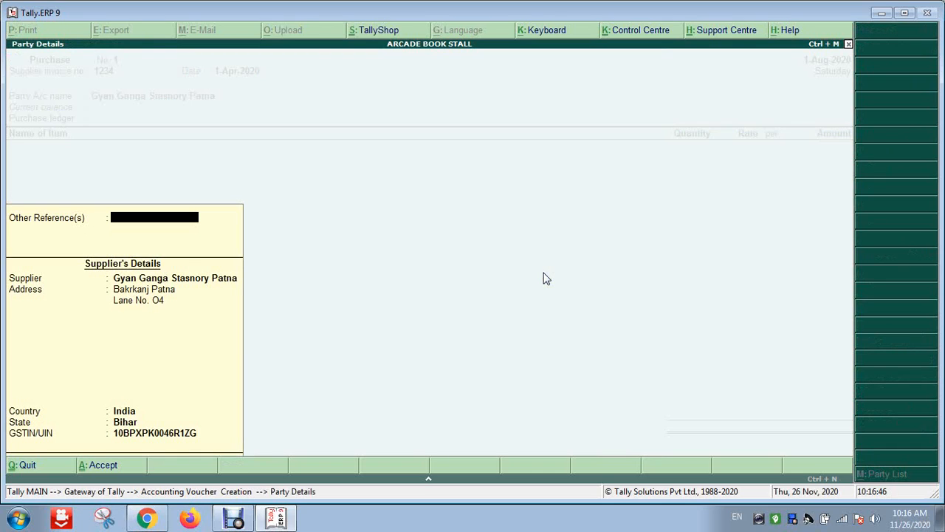
key("Return")
key("Return")
key("Return")
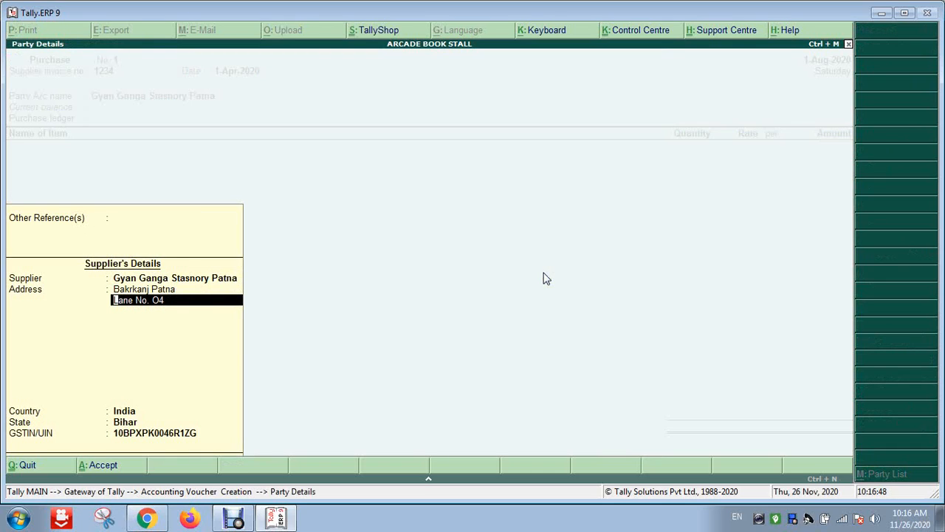
key("Return")
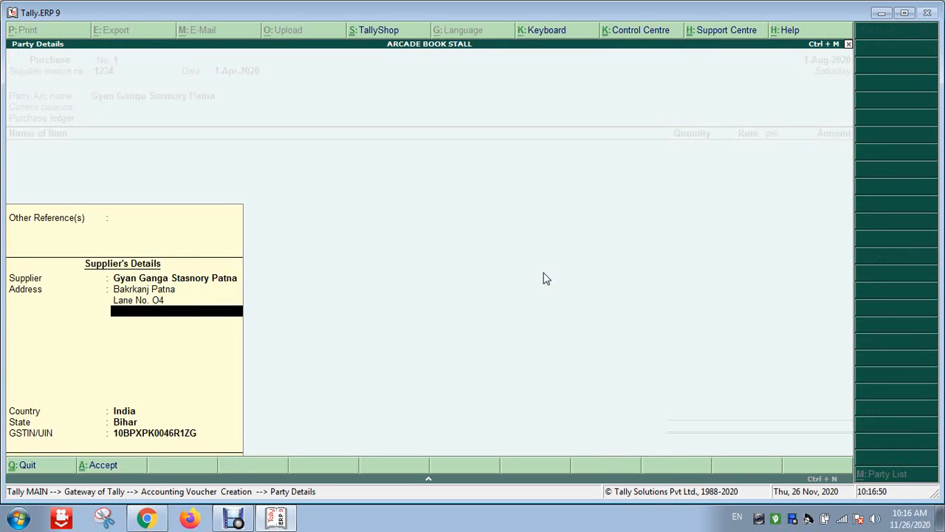
key("Return")
key("Return")
key("Return")
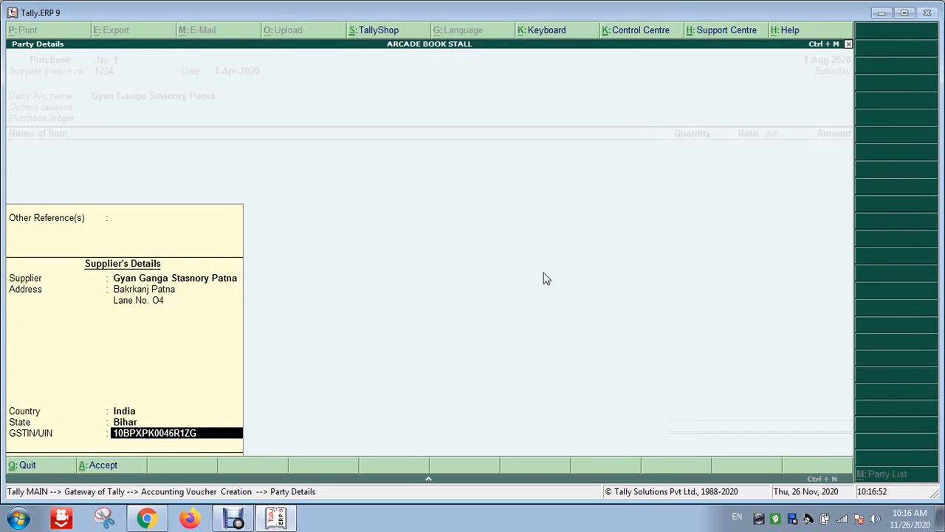
key("Return")
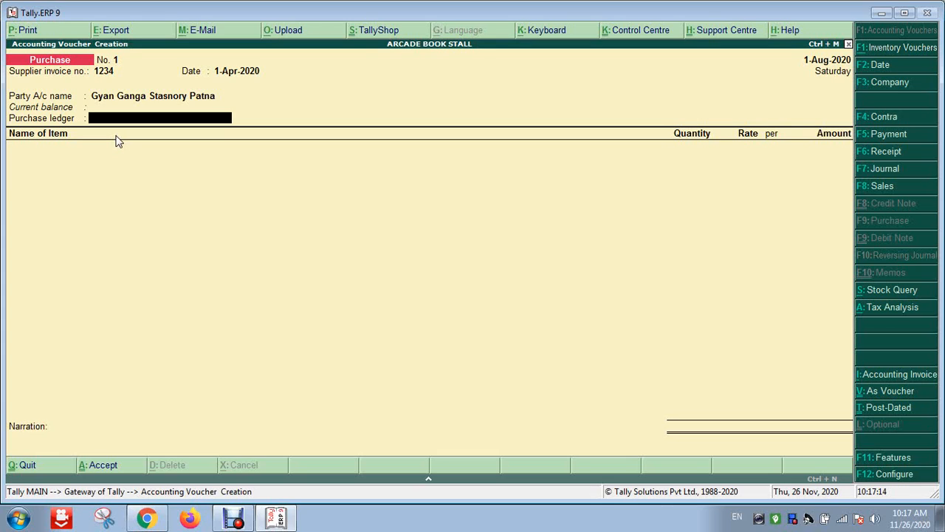
Create a new ledger with Alt+C and name it 'Purchase exempted'
key("alt+c")
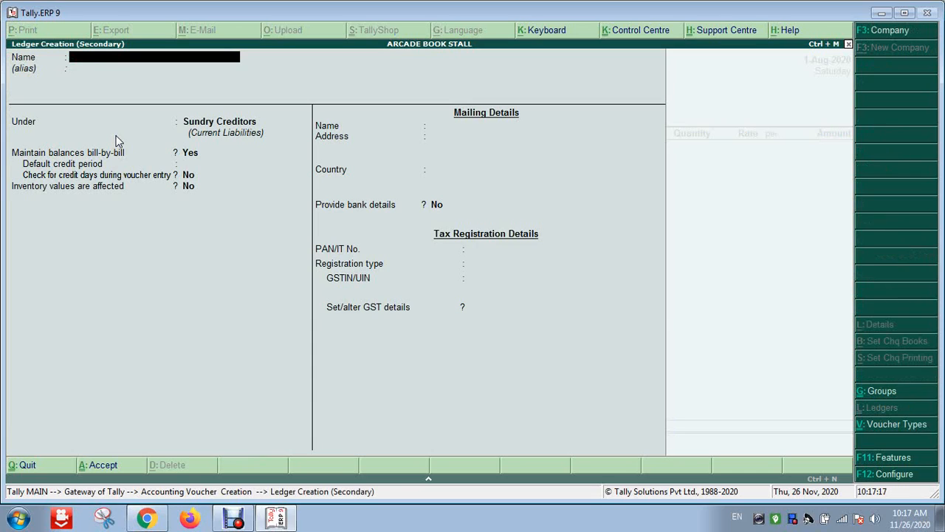
type("Purchase exempted")
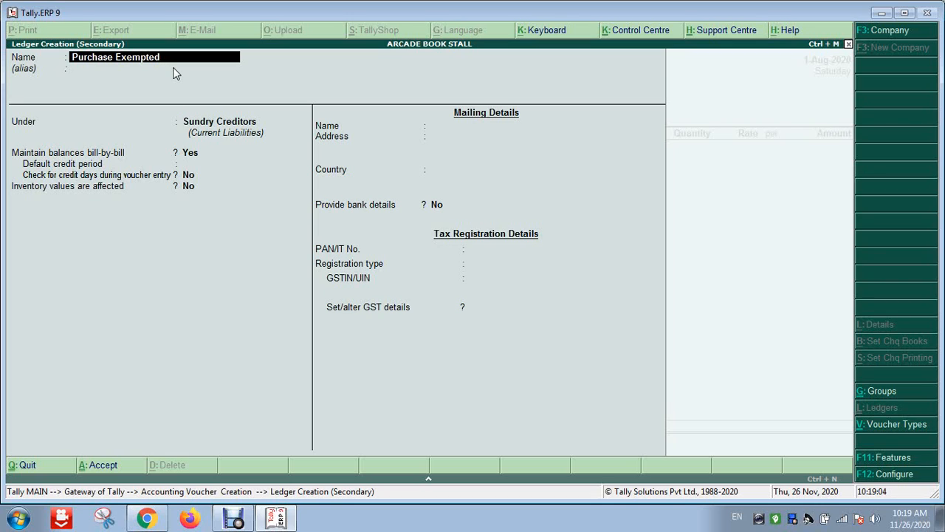
Accept the ledger name Purchase Exempted and filter the parent group list by typing 'Purchase'
key("Return")
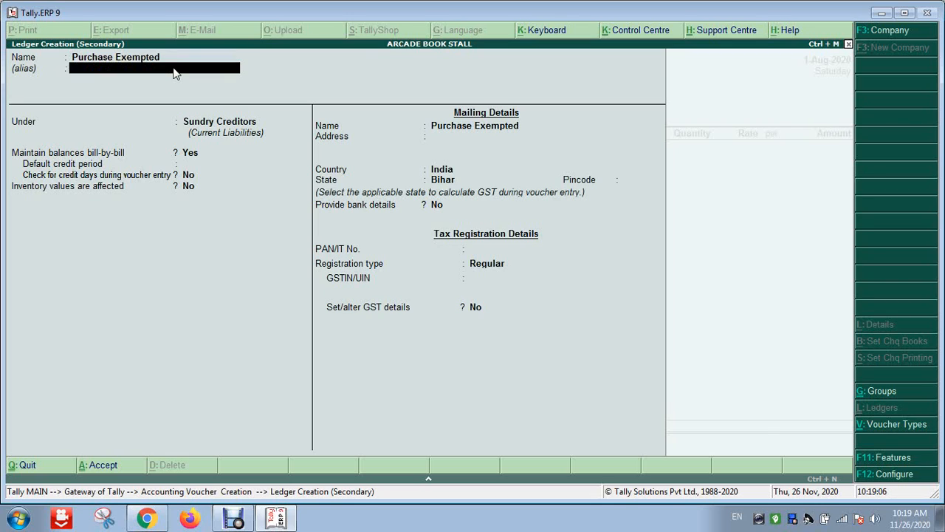
key("Return")
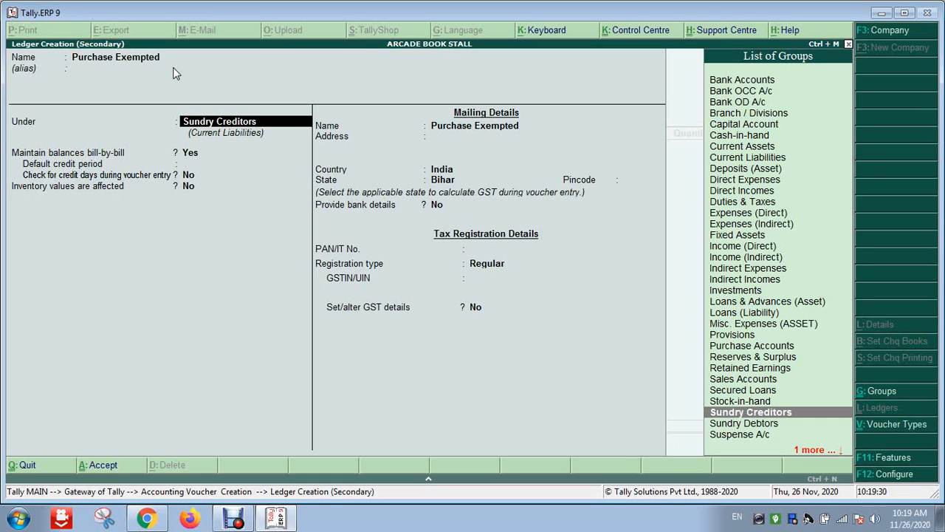
type("Purchase")
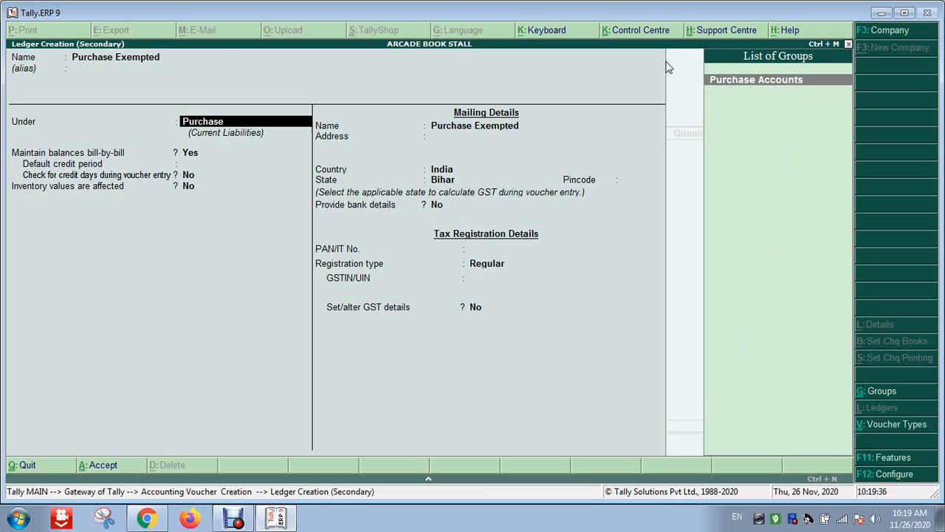
Put Purchase Exempted under Purchase Accounts, with inventory affected and supply type Goods
left_click(803, 89)
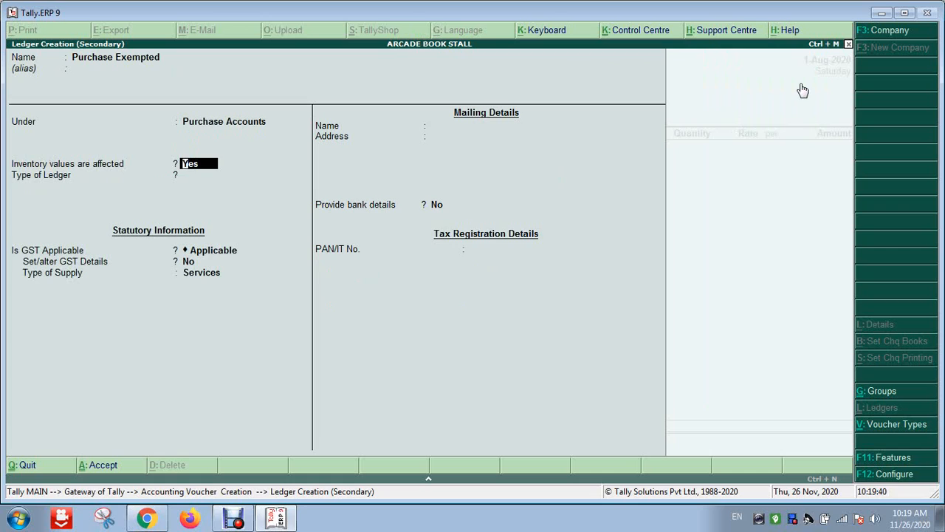
key("Return")
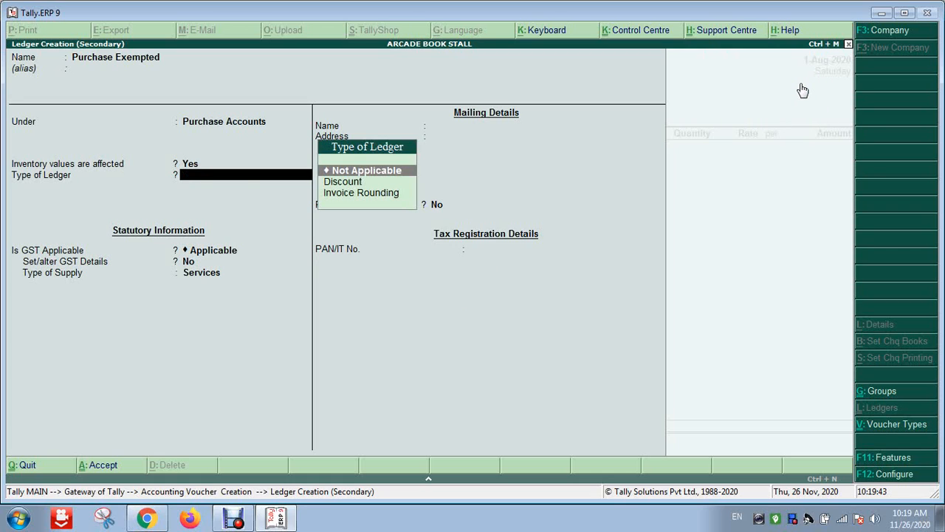
key("Return")
key("Return")
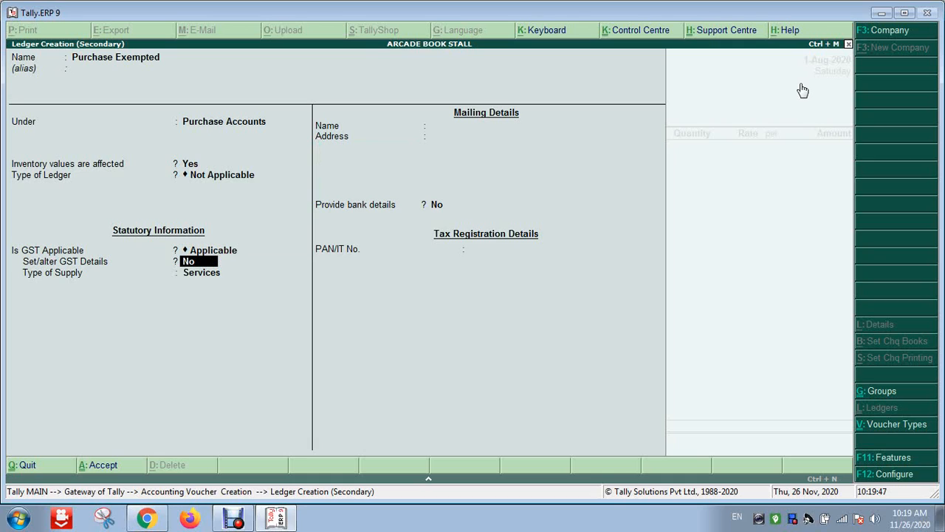
key("Return")
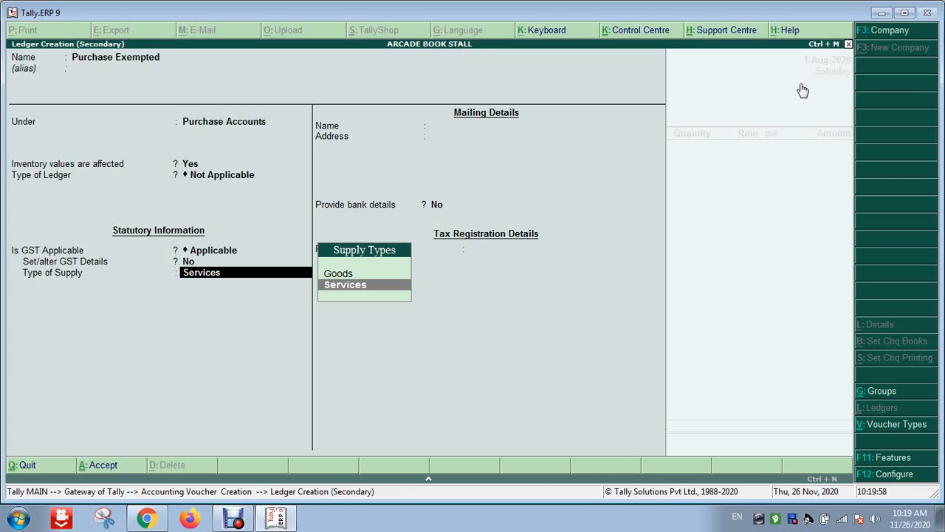
key("Up")
key("Down")
key("Up")
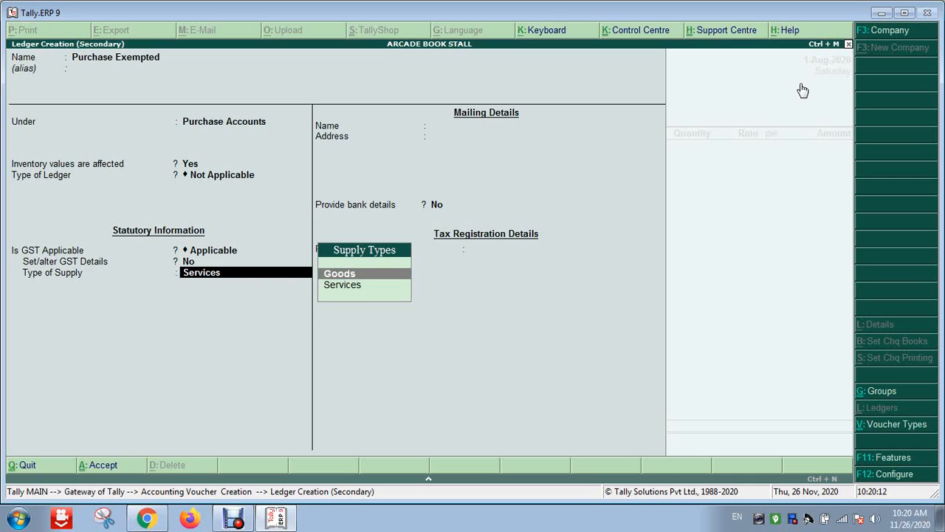
key("Down")
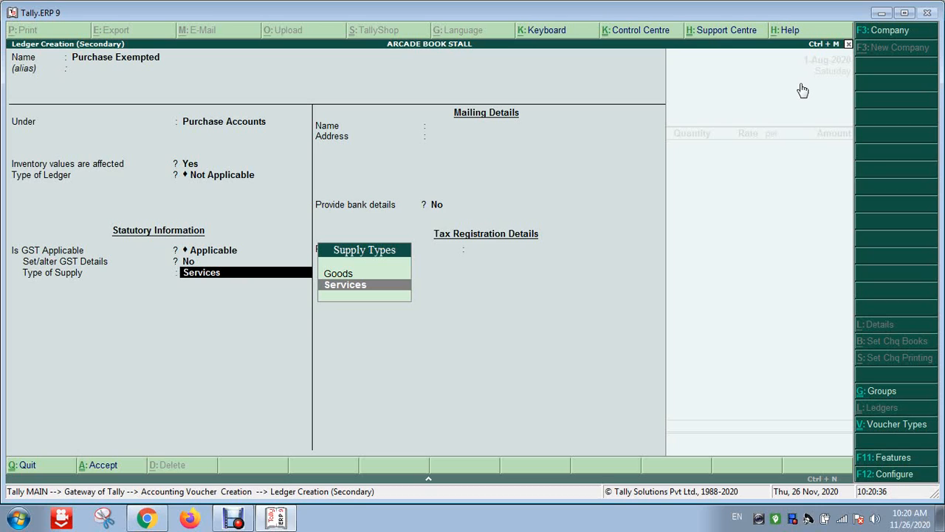
key("Up")
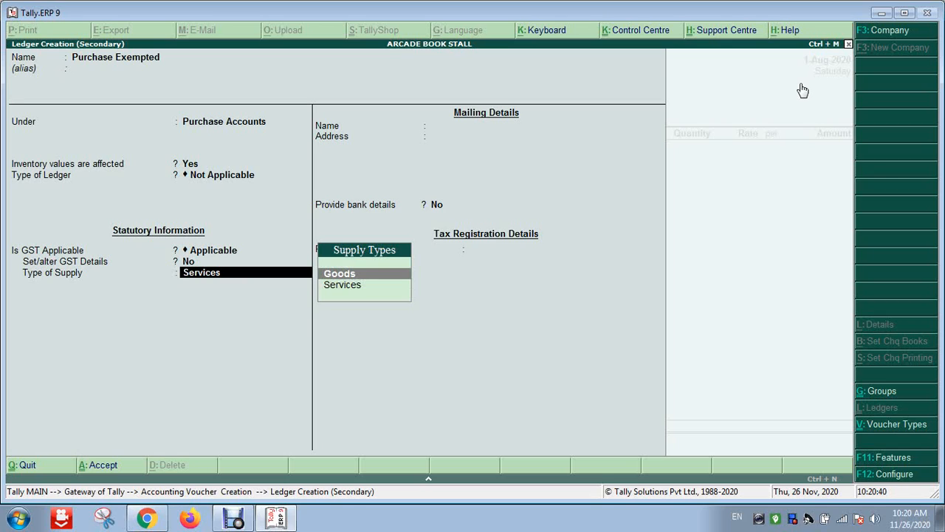
key("Return")
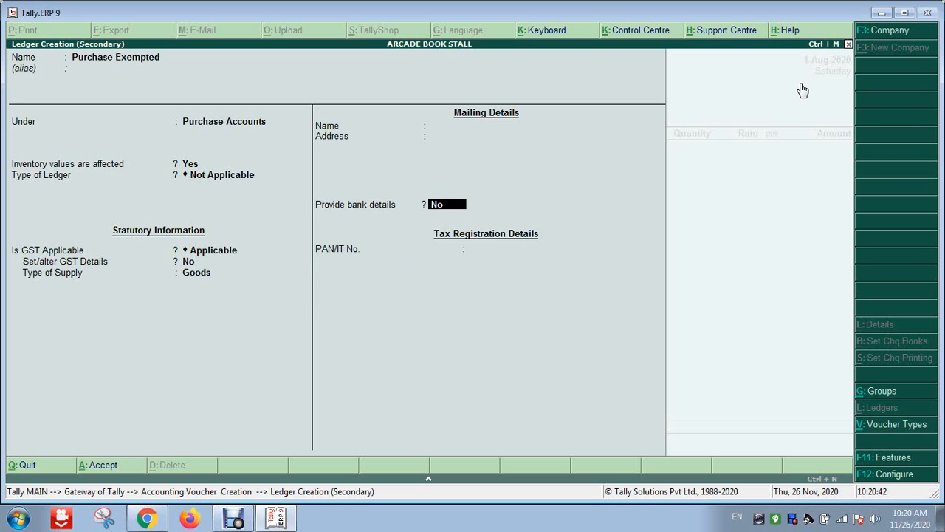
key("Return")
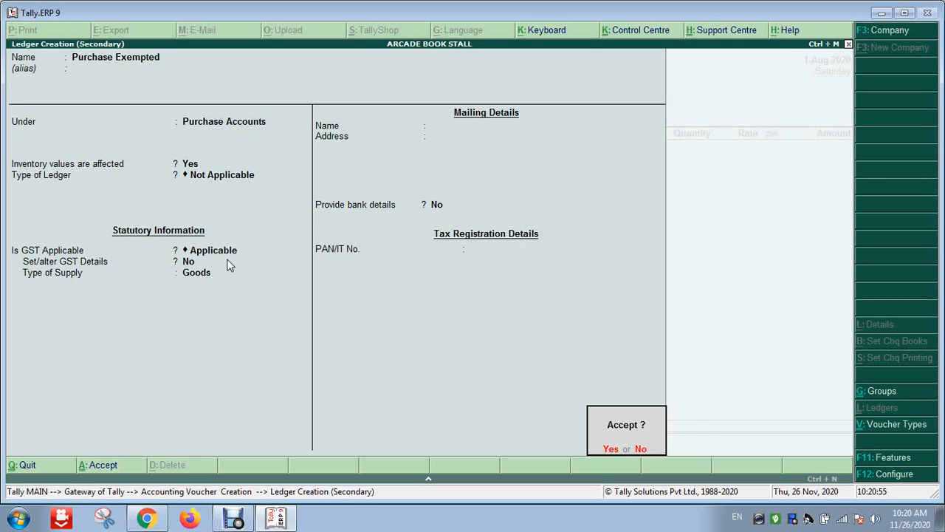
Save the Purchase Exempted ledger and start a new stock item with Alt+C
key("Return")
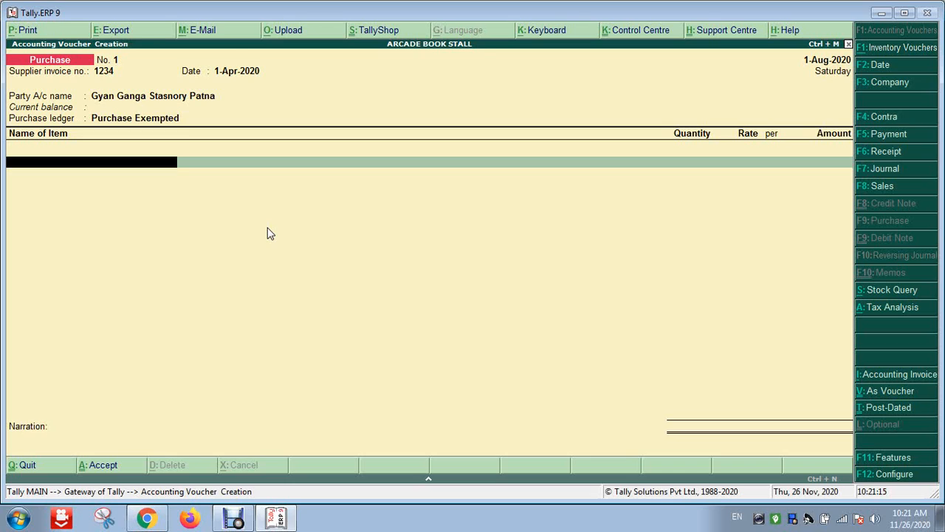
key("alt+c")
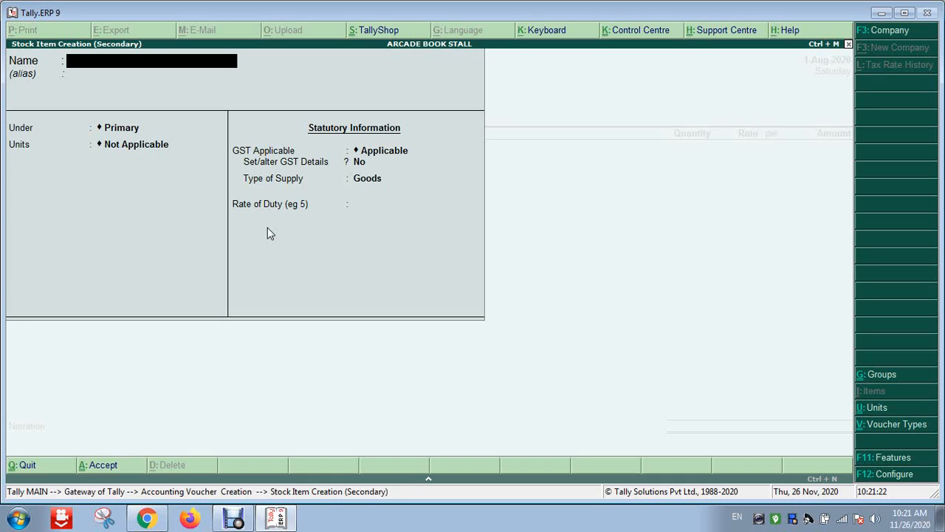
Name the new stock item 'Hindi Book Godhuli' and begin a new stock group for it
type("Hindi Book")
type("Godh")
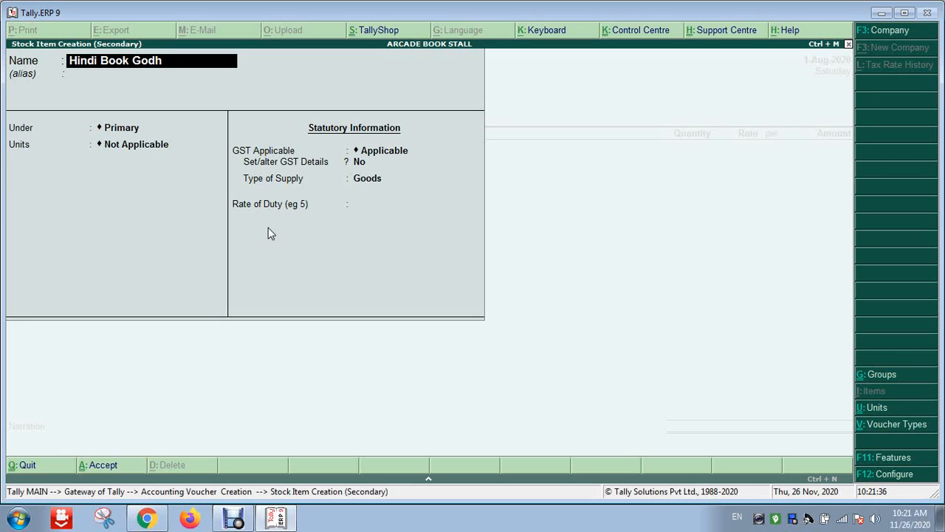
type("uli")
key("Return")
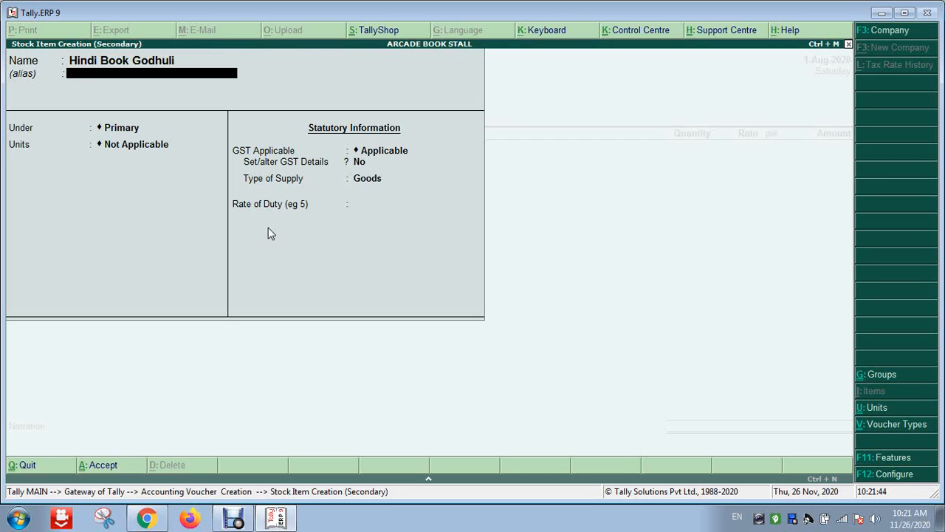
key("Return")
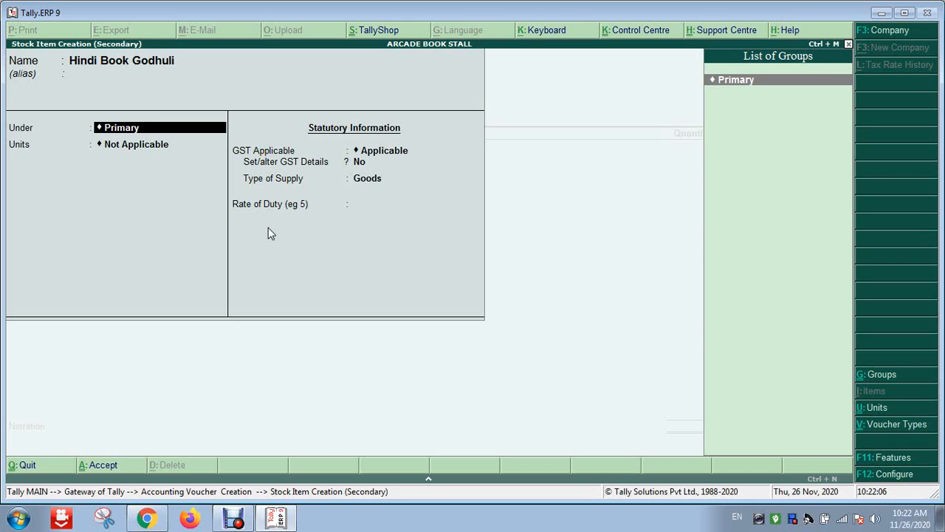
key("alt+c")
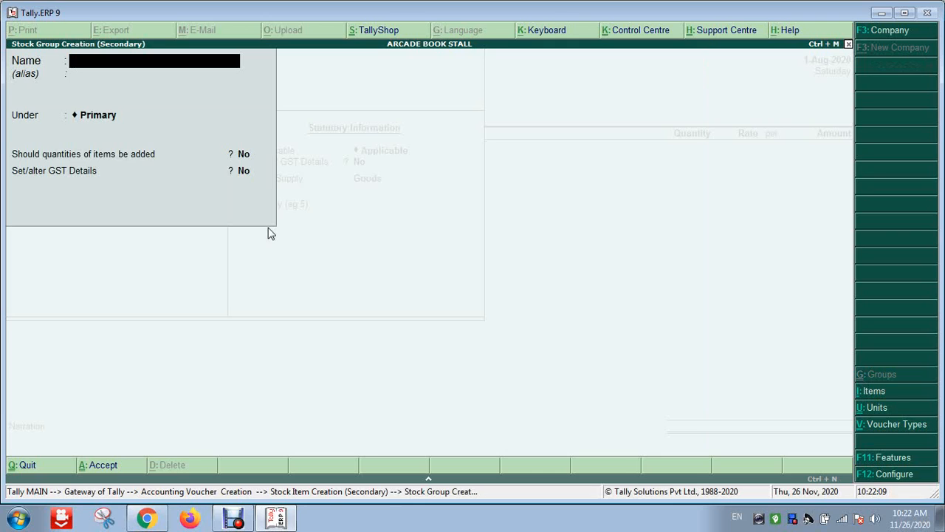
Create the stock group 'Item @ 00%' under Primary and save it
type("Item @ 00%")
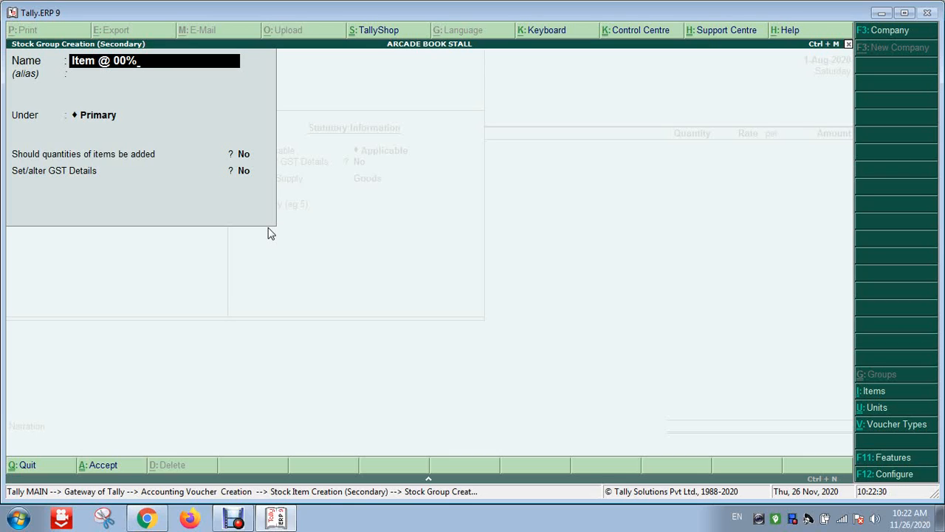
key("Return")
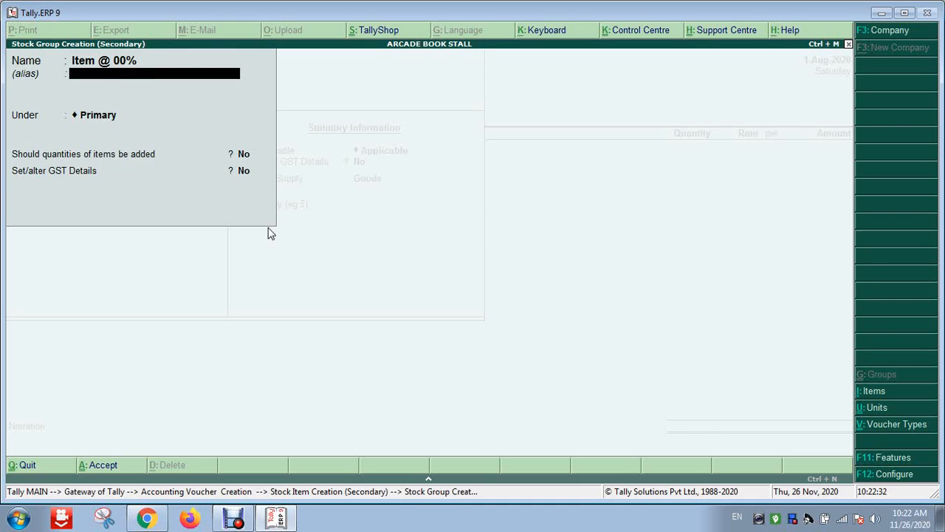
key("Return")
key("Return")
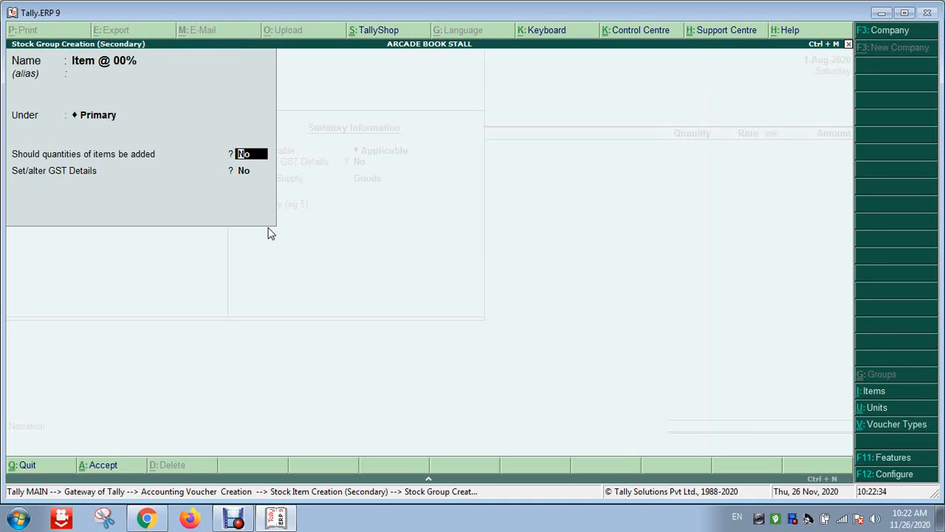
key("Return")
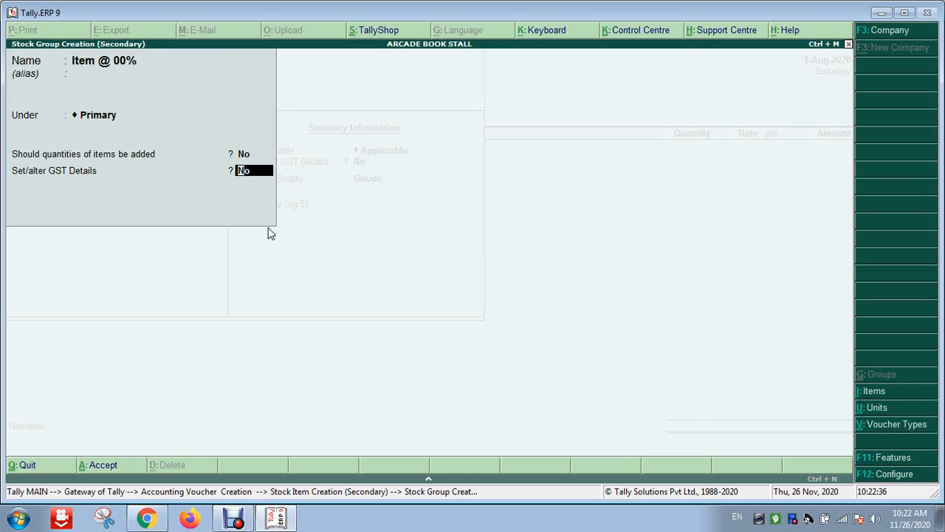
key("Return")
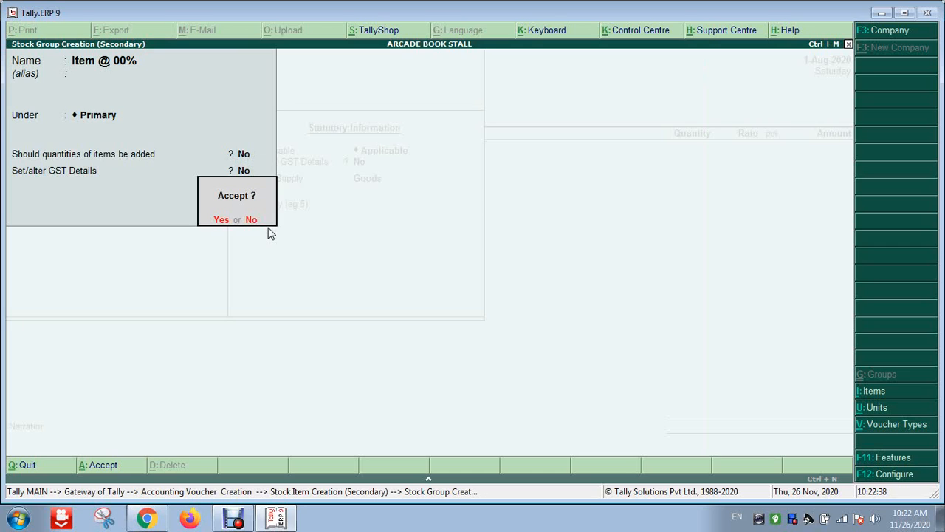
key("Return")
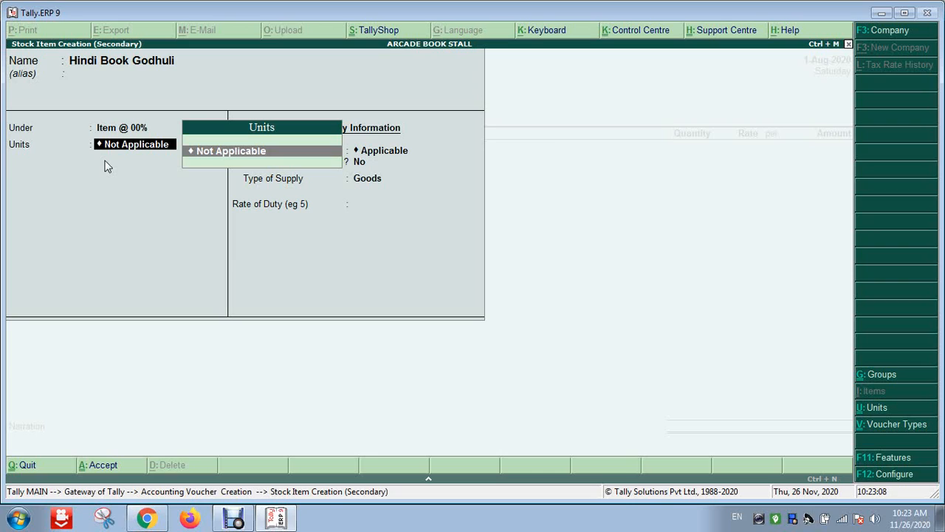
Start a new unit with symbol 'pcs' and formal name 'Piece'
key("alt+c")
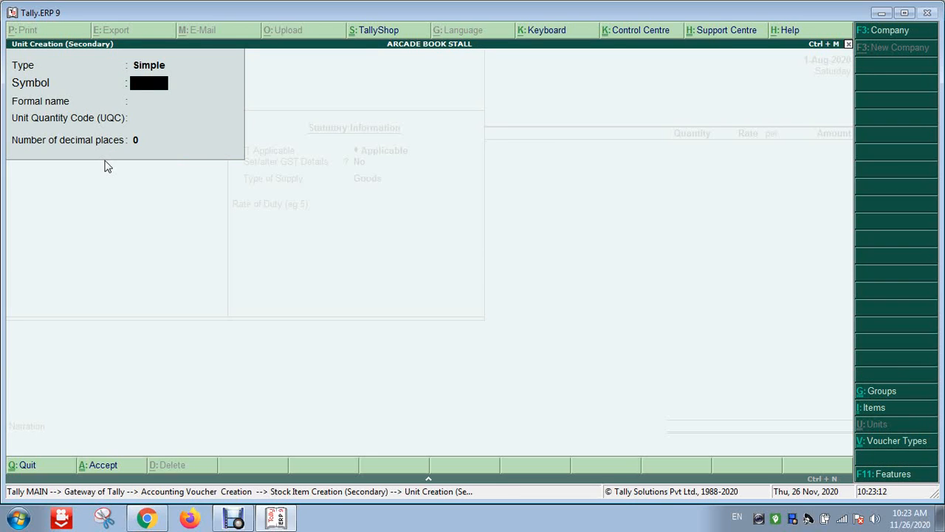
type("pcs")
key("Return")
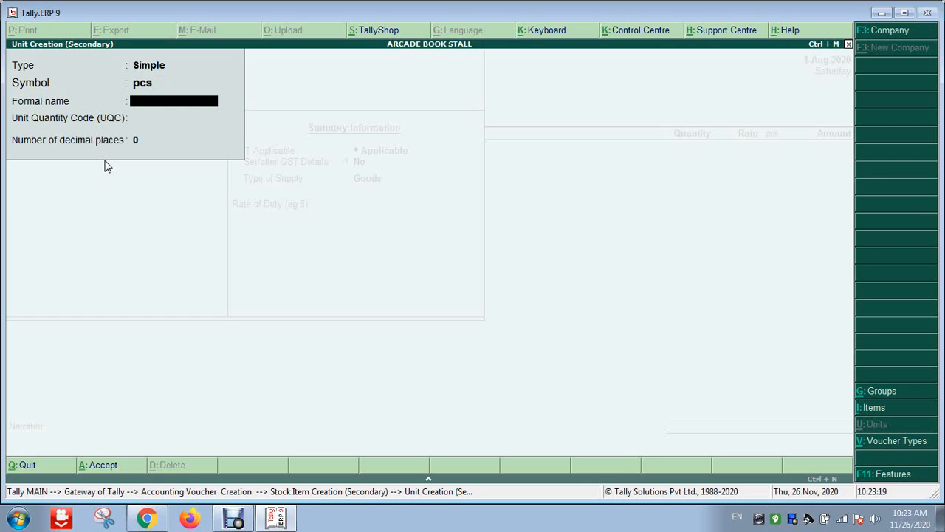
type("Piece")
key("Return")
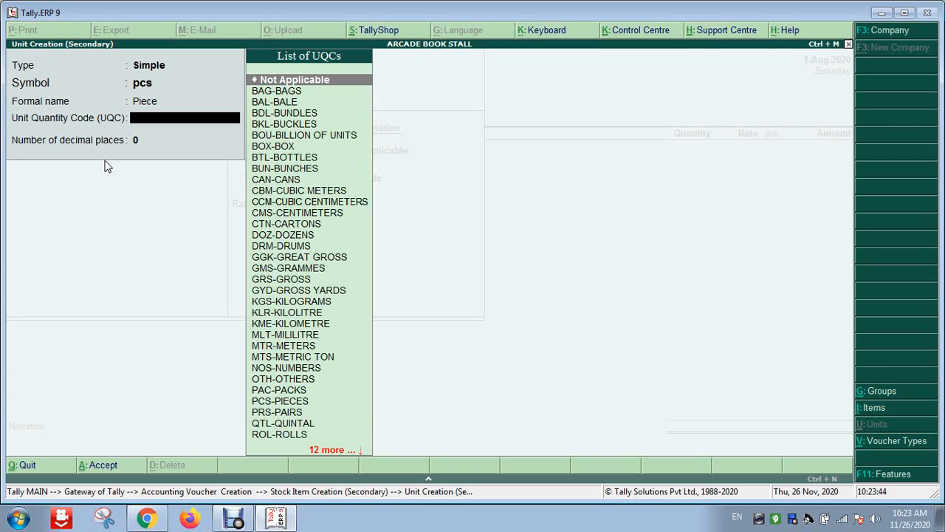
Set the unit's quantity code to PCS-PIECES and save the pcs unit
type("p")
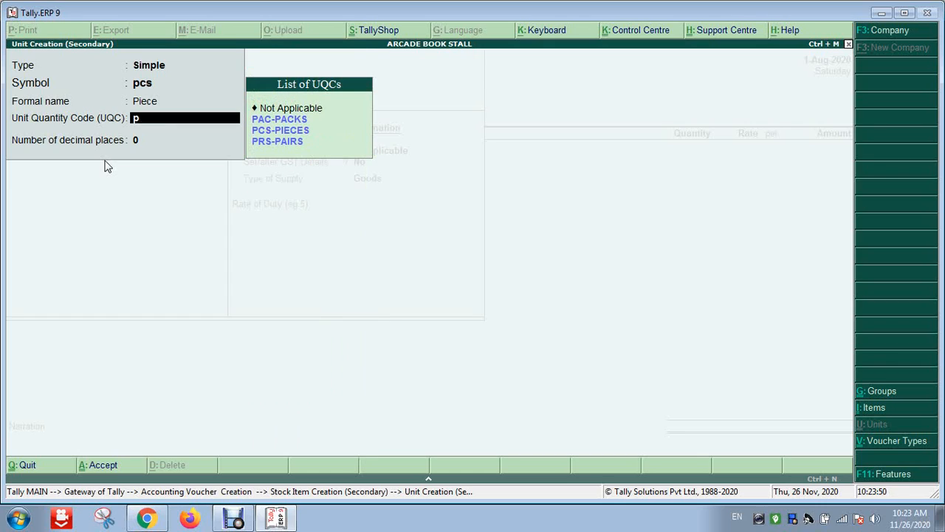
key("Down")
key("Down")
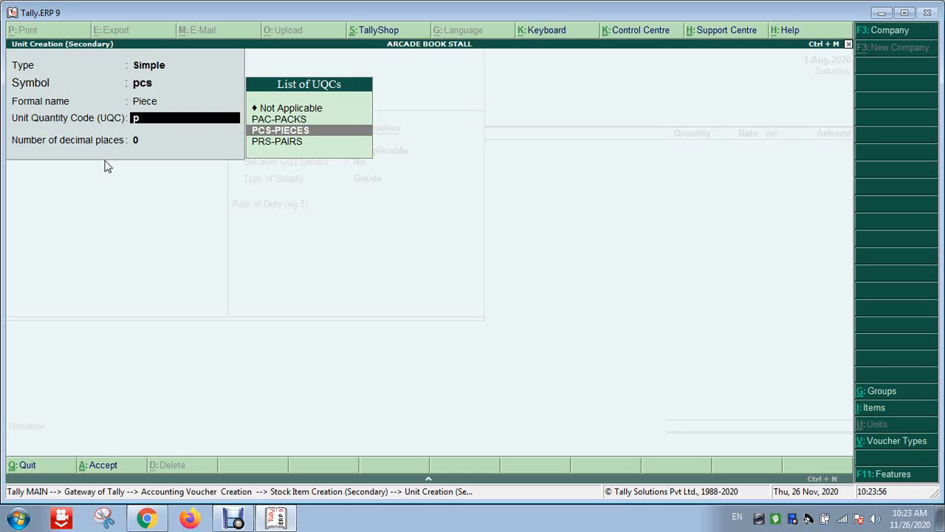
key("BackSpace")
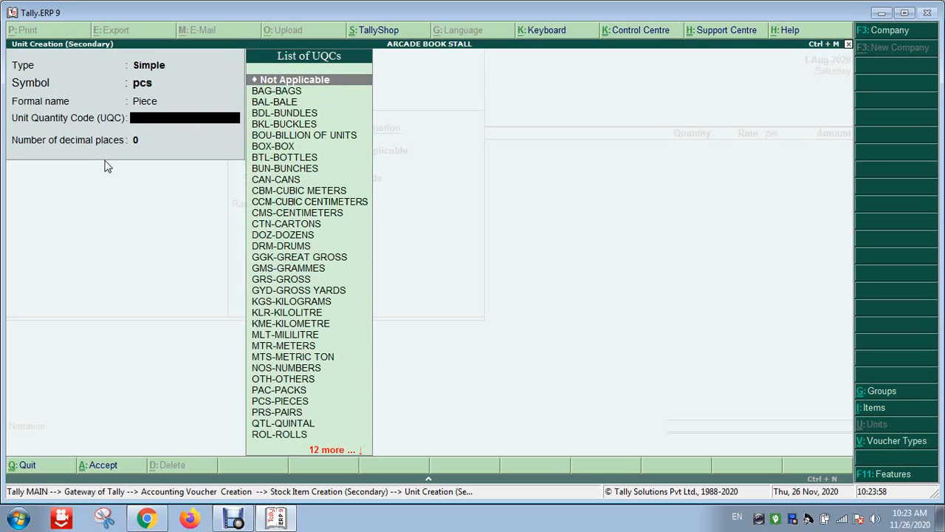
type("k")
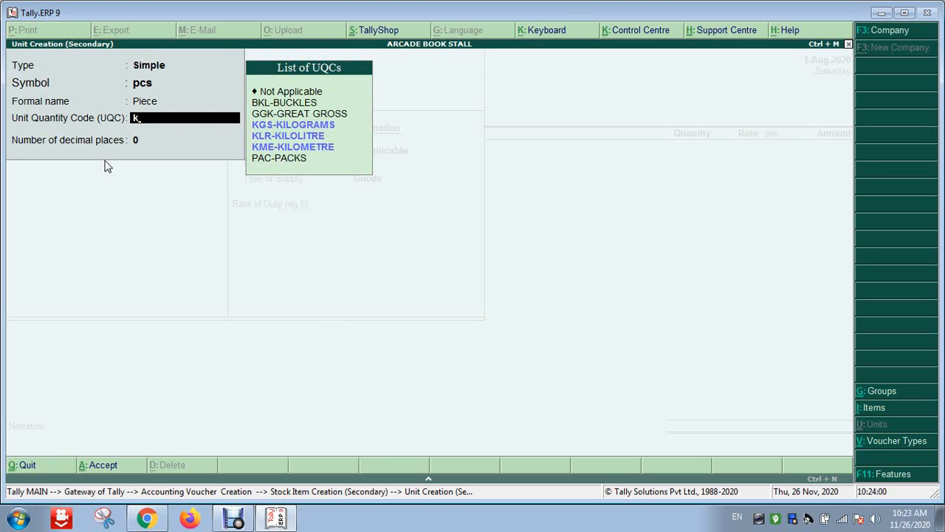
type("g")
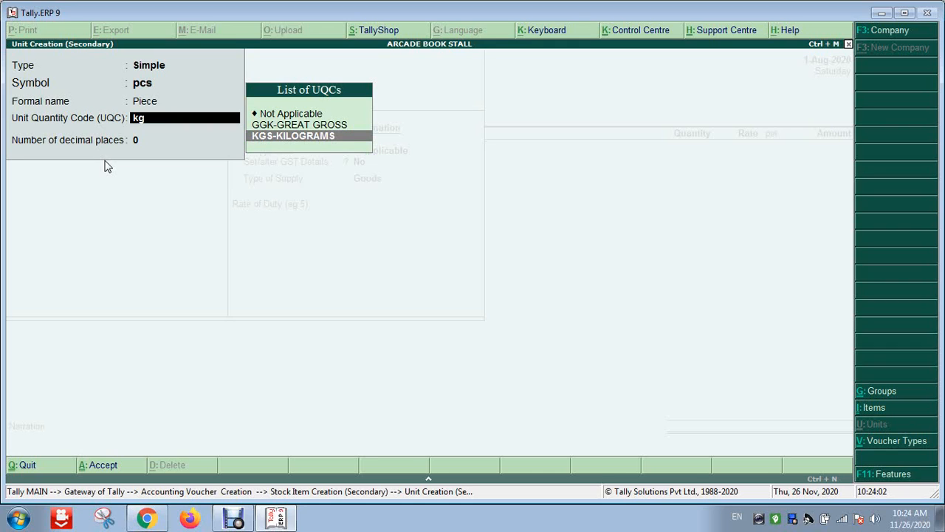
key("Up")
key("Down")
key("BackSpace")
key("BackSpace")
type("p")
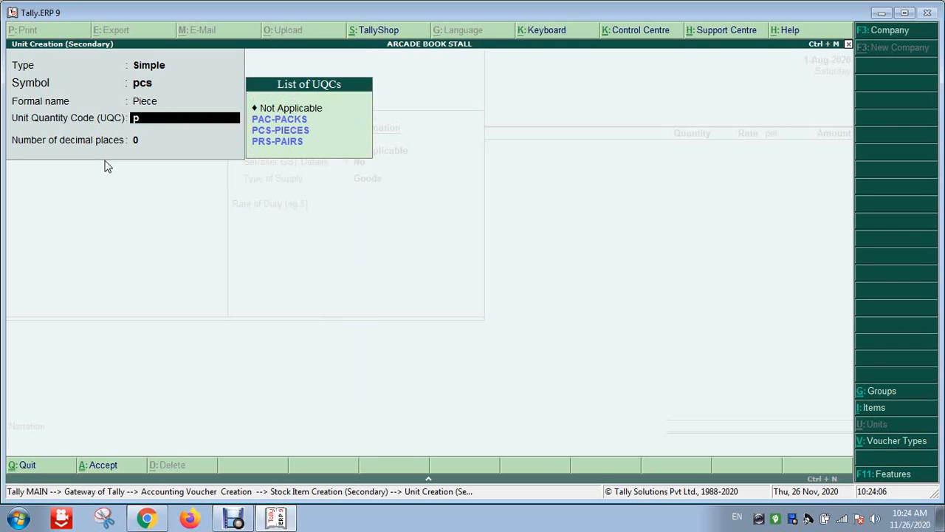
key("Down")
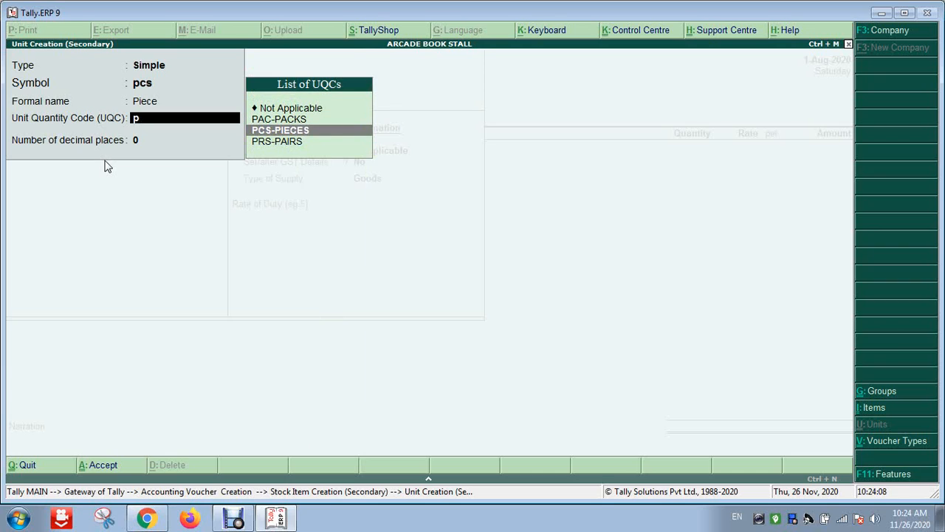
key("Return")
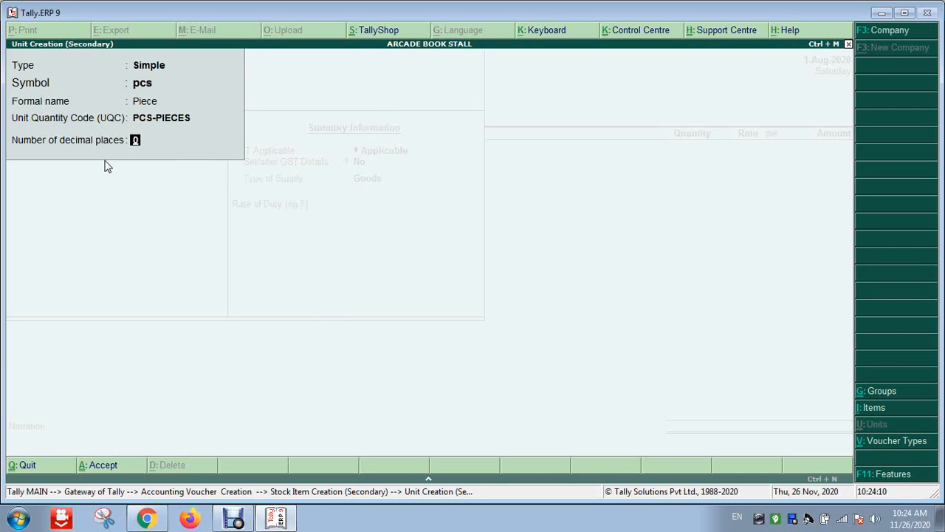
key("Return")
key("Return")
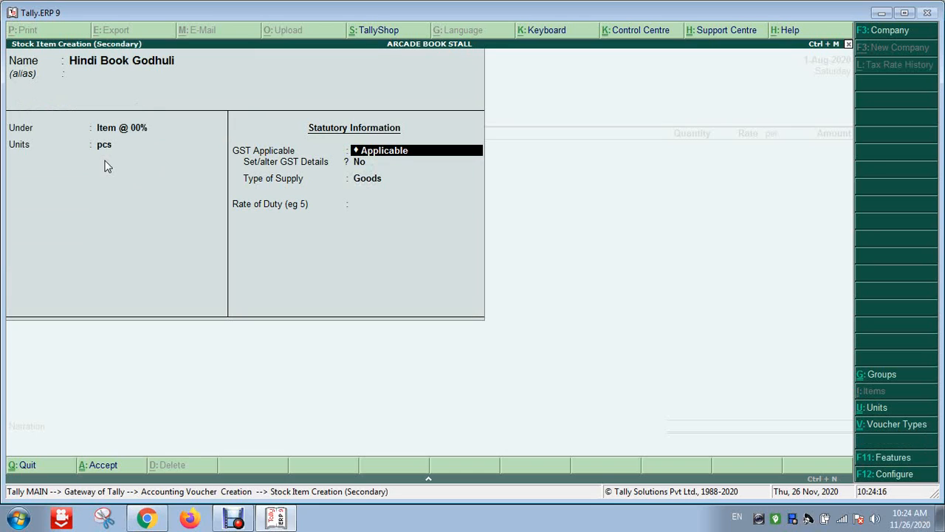
Enable GST details for Hindi Book Godhuli and enter HSN/SAC code 8471
key("Return")
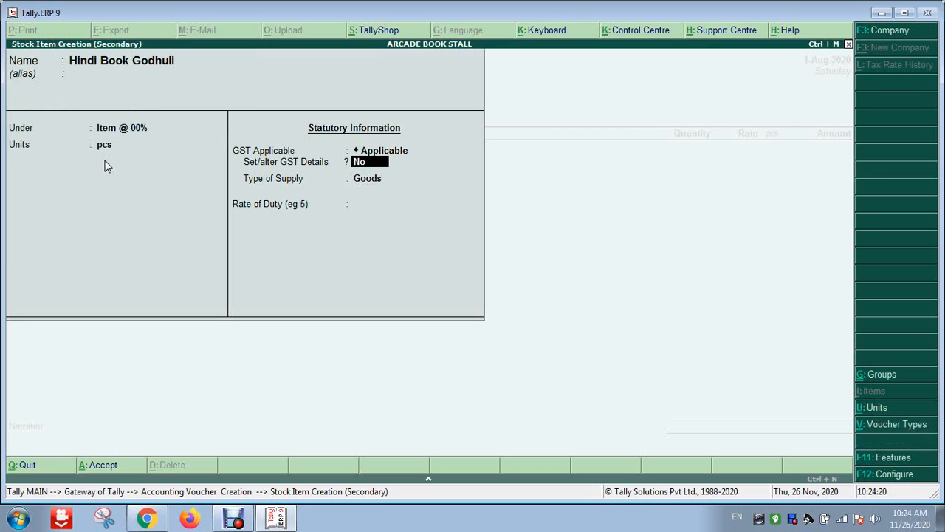
type("y")
key("Return")
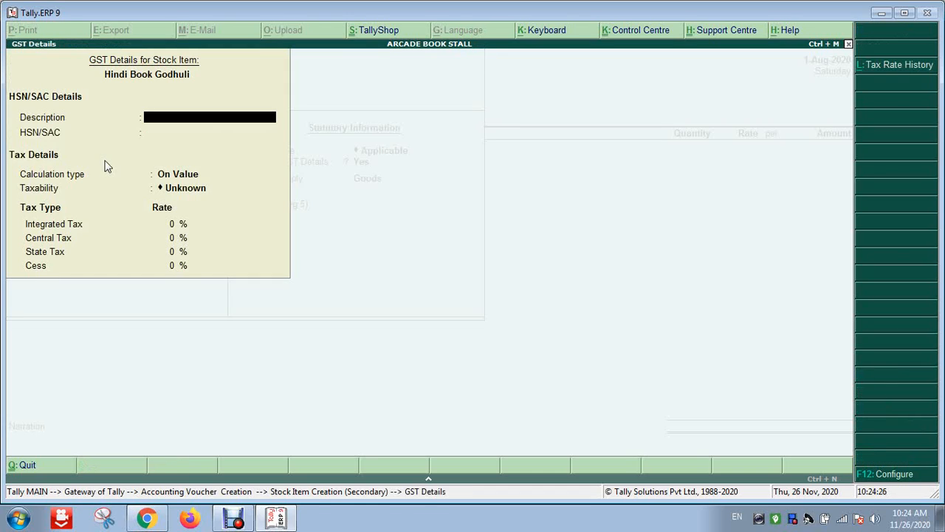
key("Return")
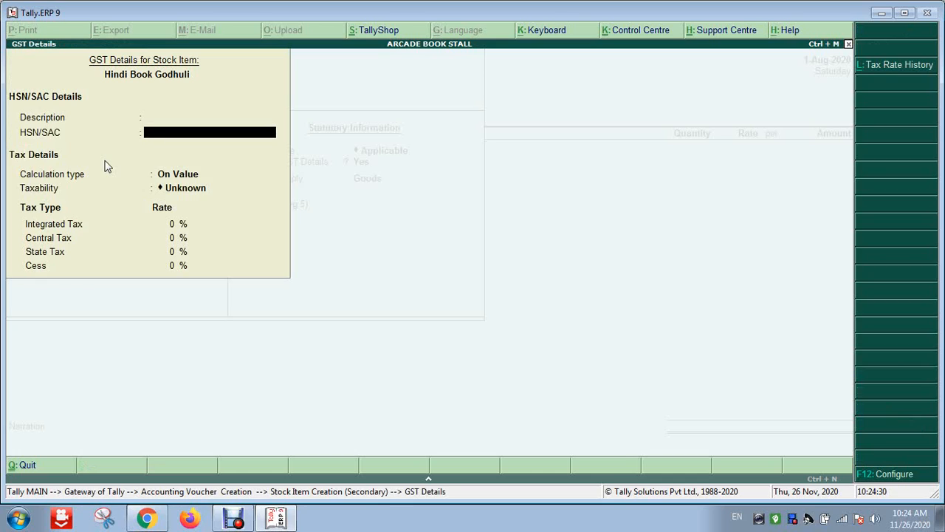
key("BackSpace")
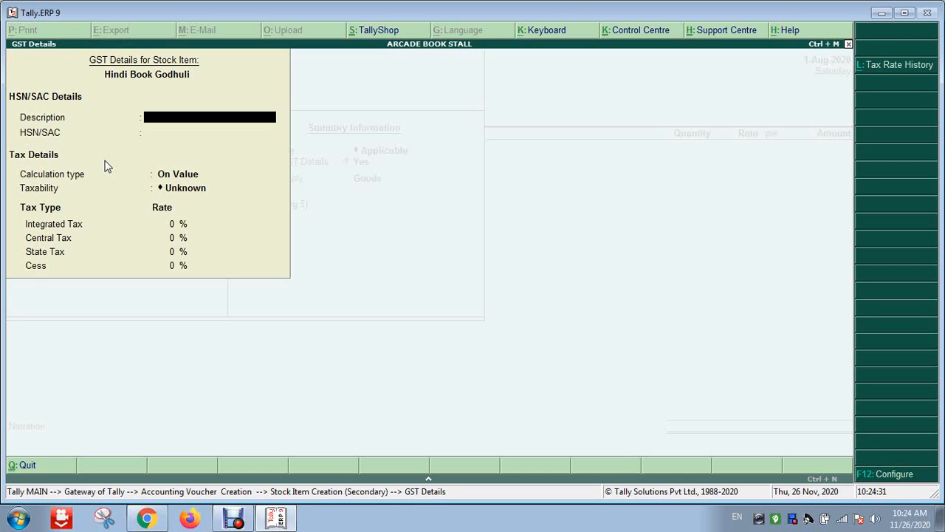
key("Return")
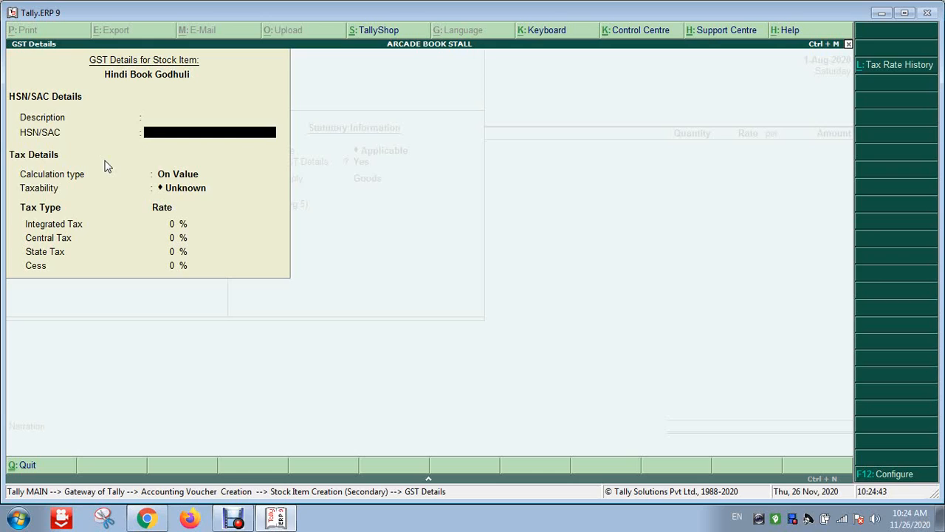
type("8471")
key("Return")
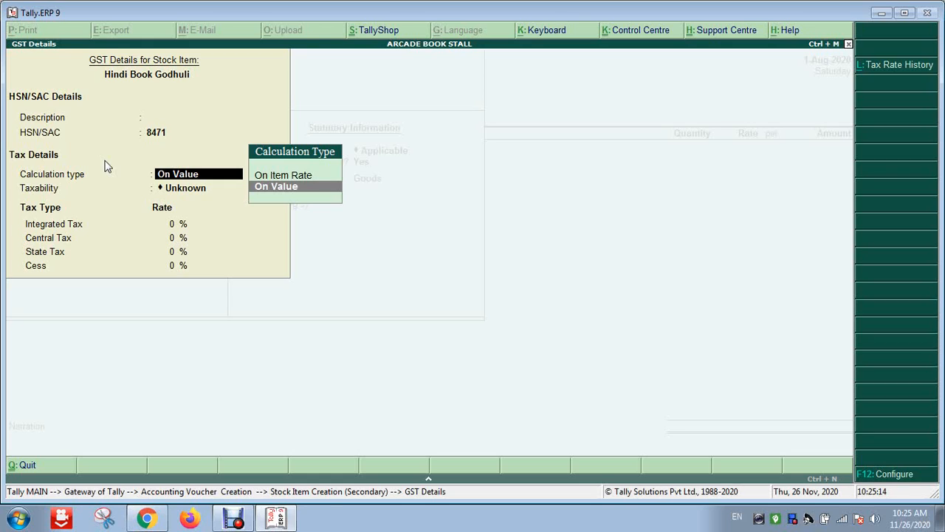
Keep On Value calculation and set the item's taxability to Exempt
key("Return")
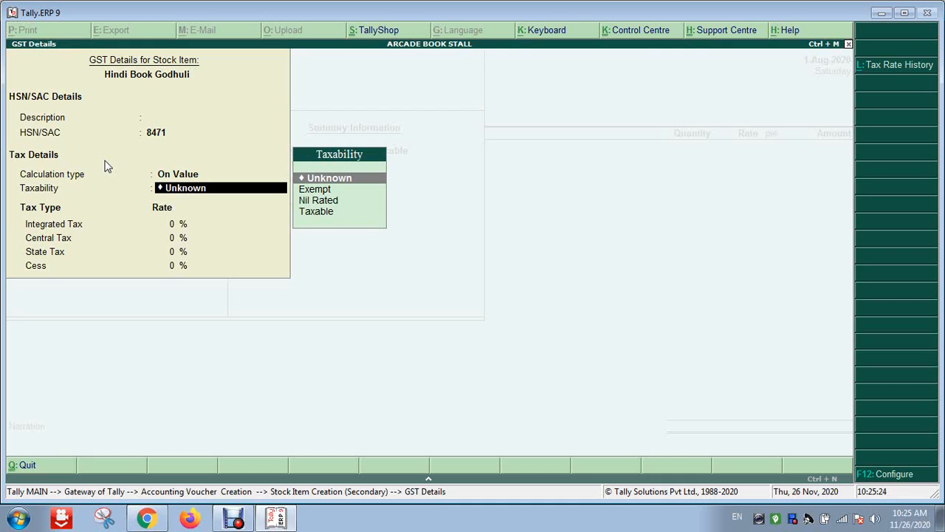
key("Down")
key("Up")
key("Down")
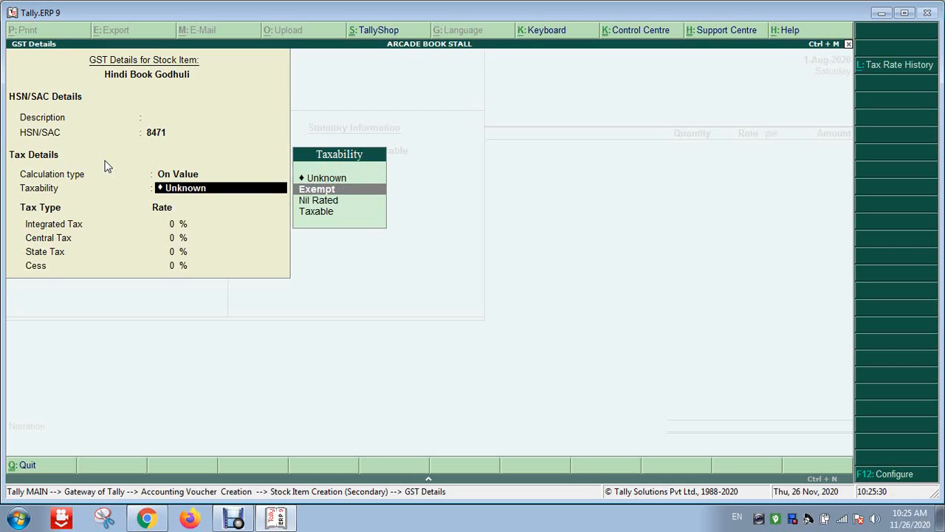
key("Down")
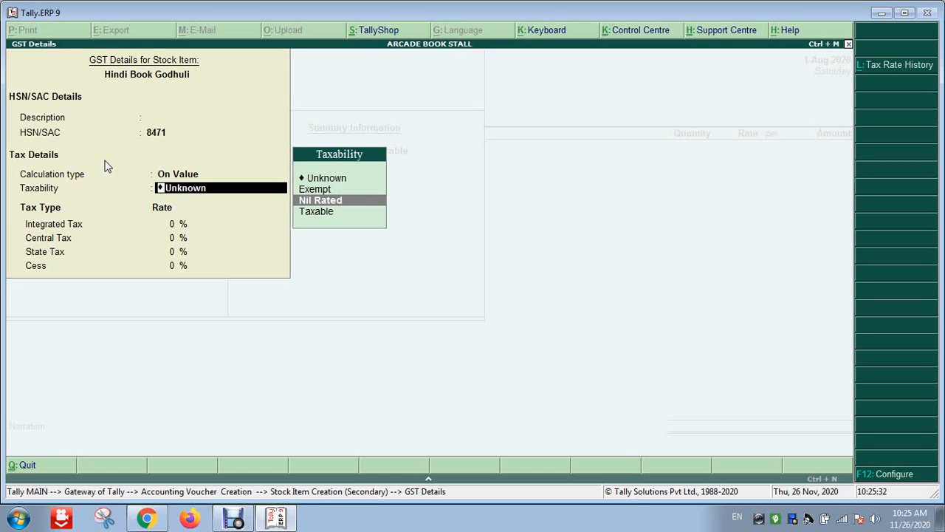
key("Up")
key("Down")
key("Up")
key("Down")
key("Down")
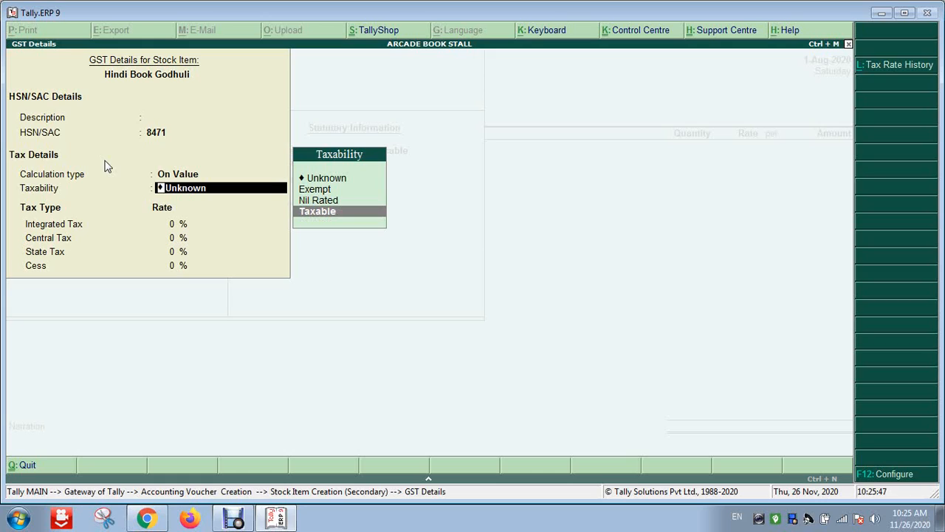
key("Up")
key("Up")
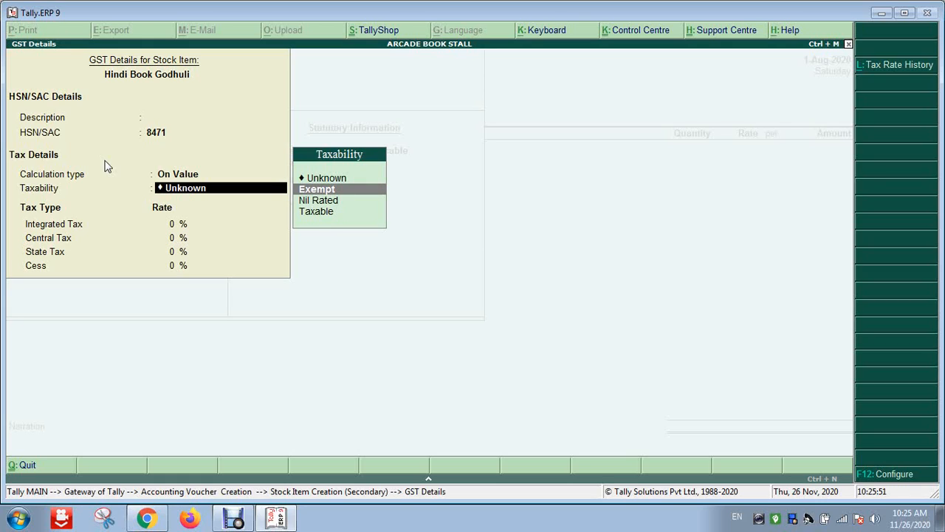
key("Return")
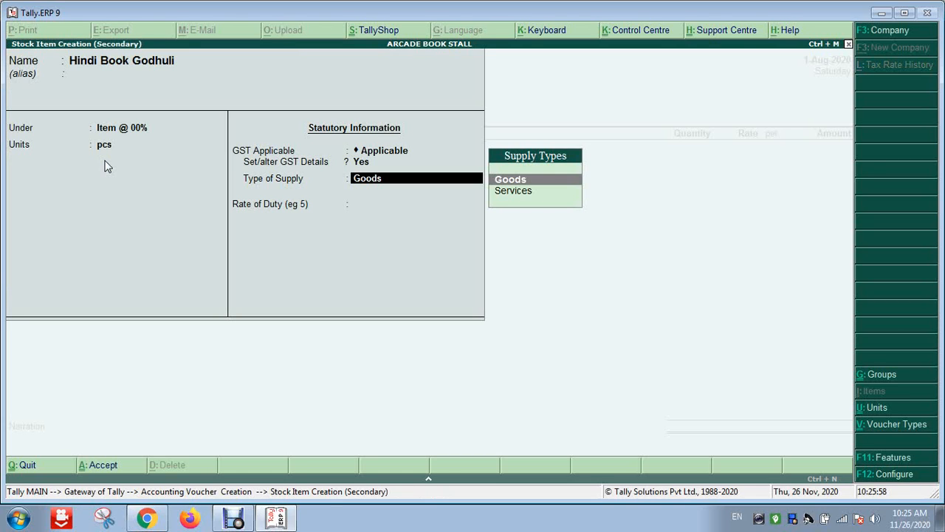
Keep supply type Goods, set rate of duty 0, and save the Hindi Book Godhuli item
key("Return")
type("0")
key("Return")
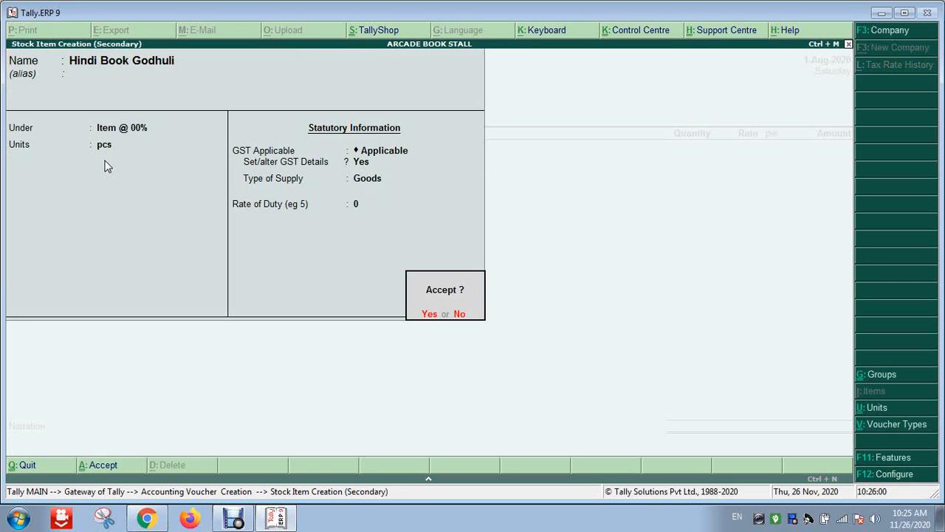
key("Return")
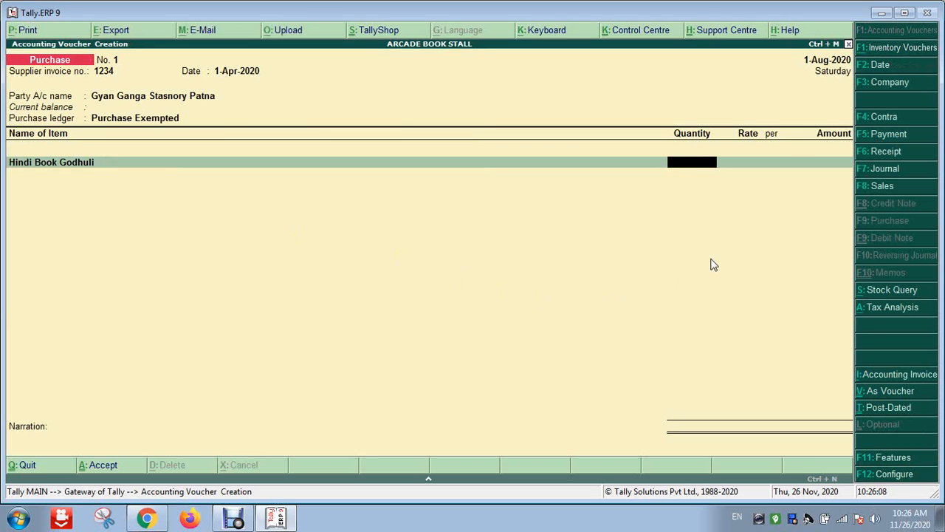
Enter 100 pcs of Hindi Book Godhuli at 65 each, totalling 6,500.00
type("100")
key("Return")
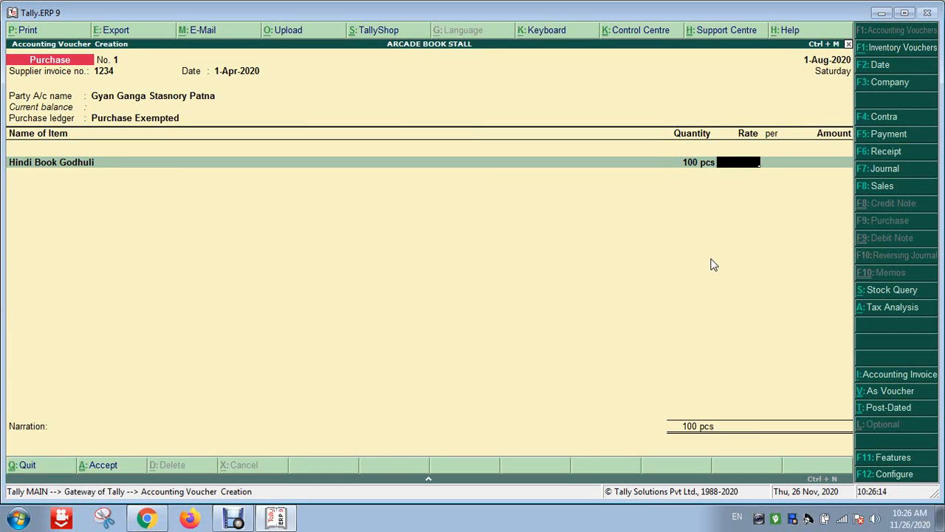
type("65")
key("Return")
key("Return")
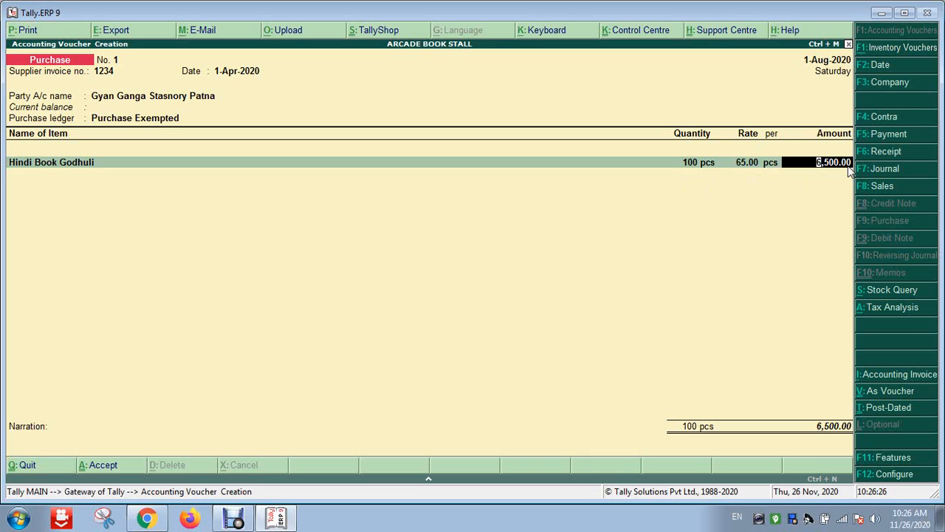
key("Return")
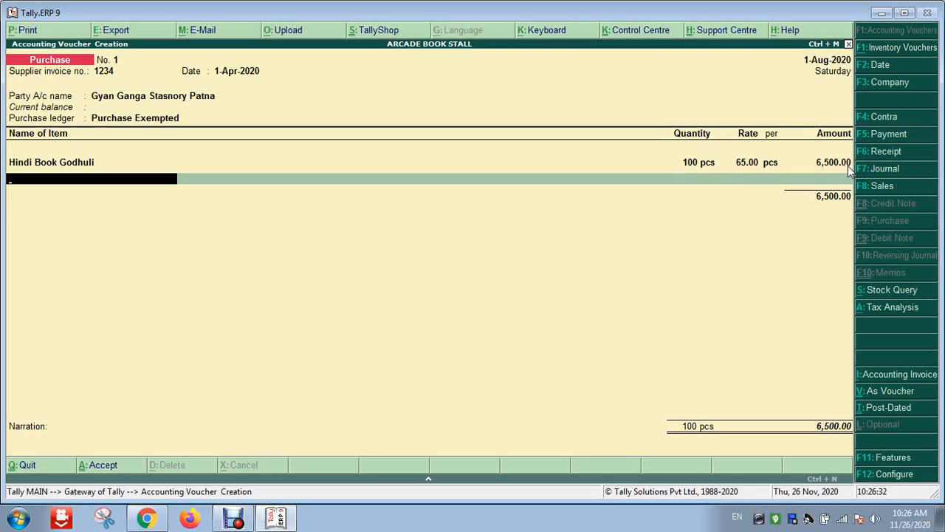
key("alt+c")
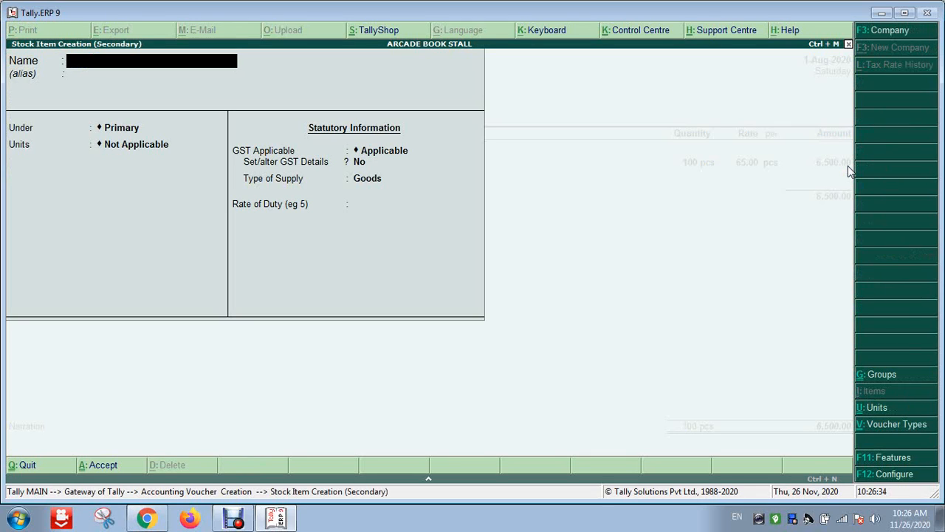
Name the second stock item 'Pen Montax' and assign it to the Item @ 00% group
type("Pen Montax")
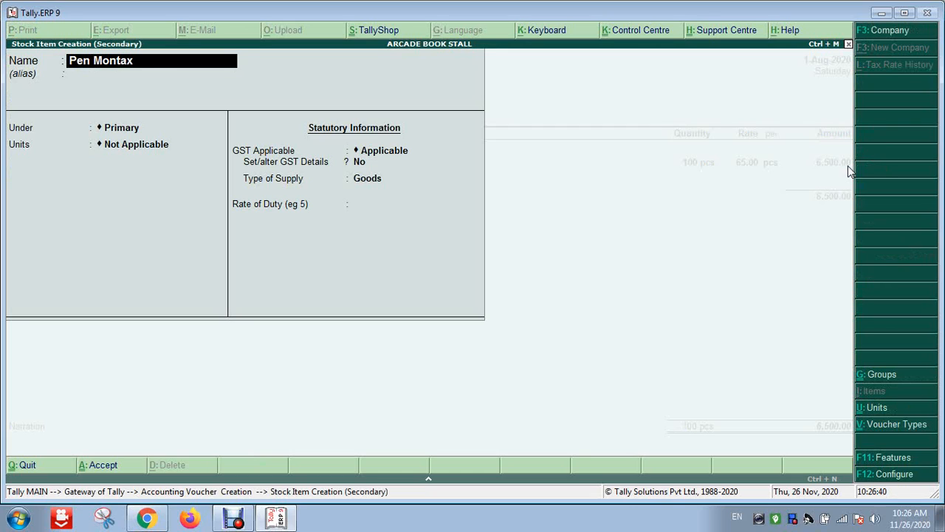
key("Return")
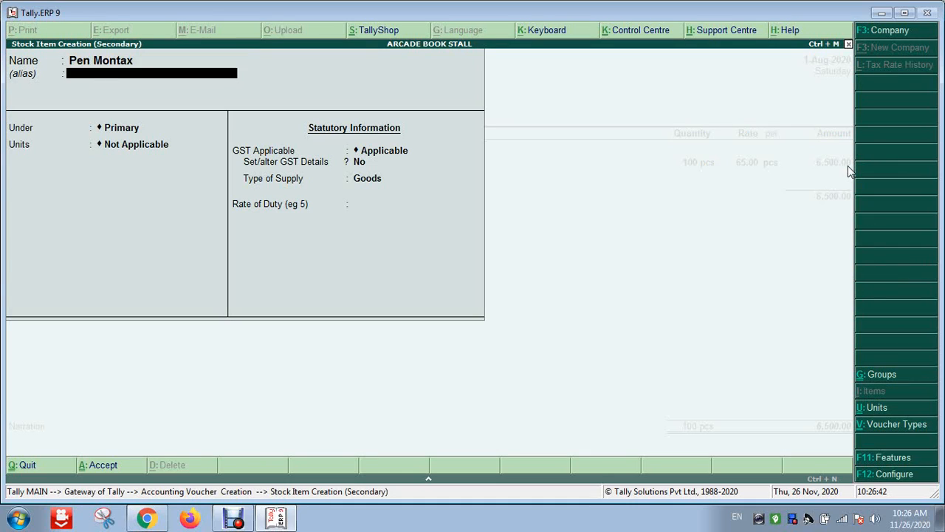
key("Return")
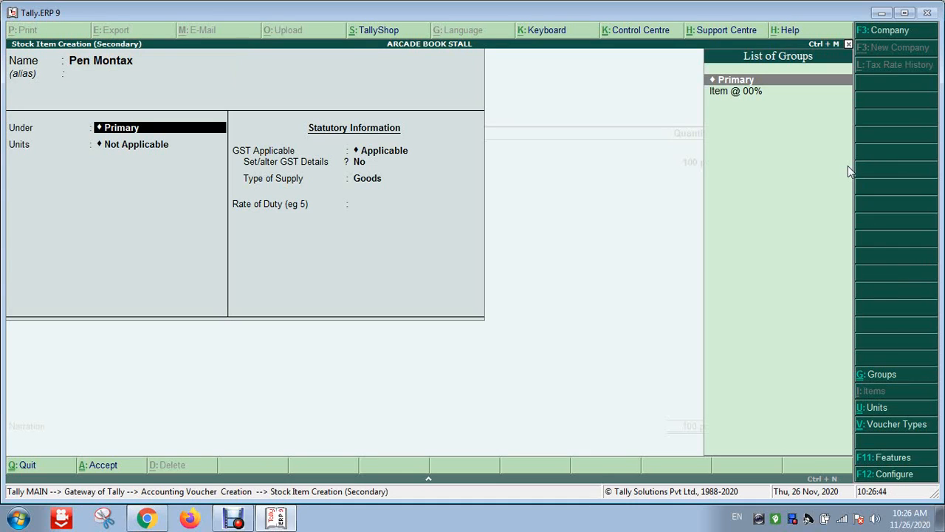
key("Down")
key("Up")
key("Down")
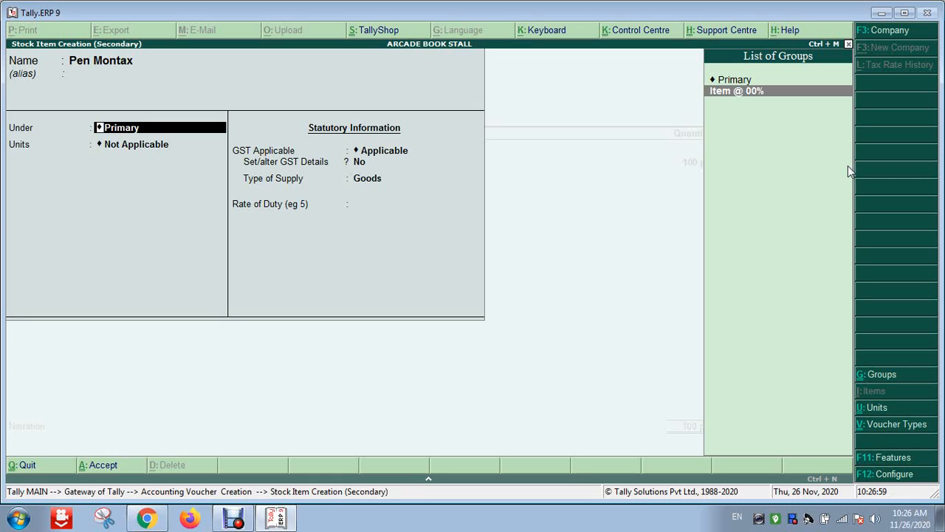
key("Up")
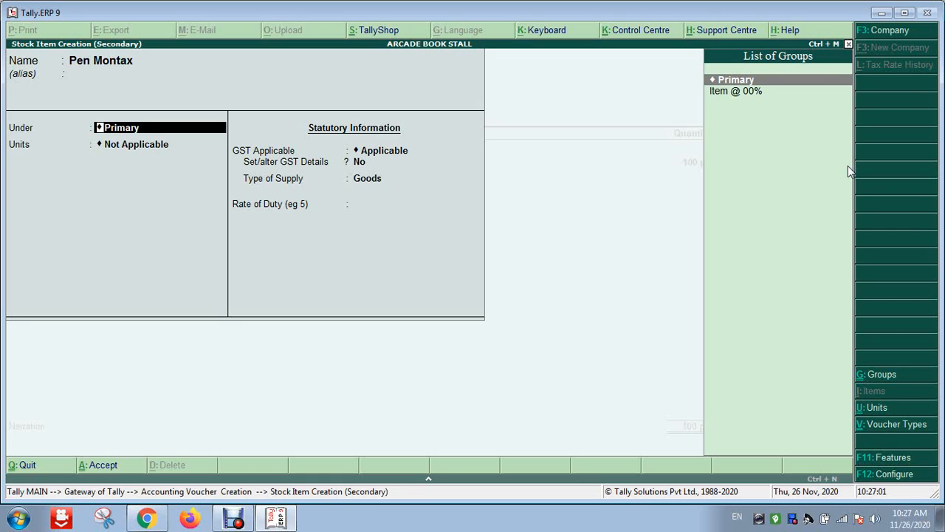
key("Down")
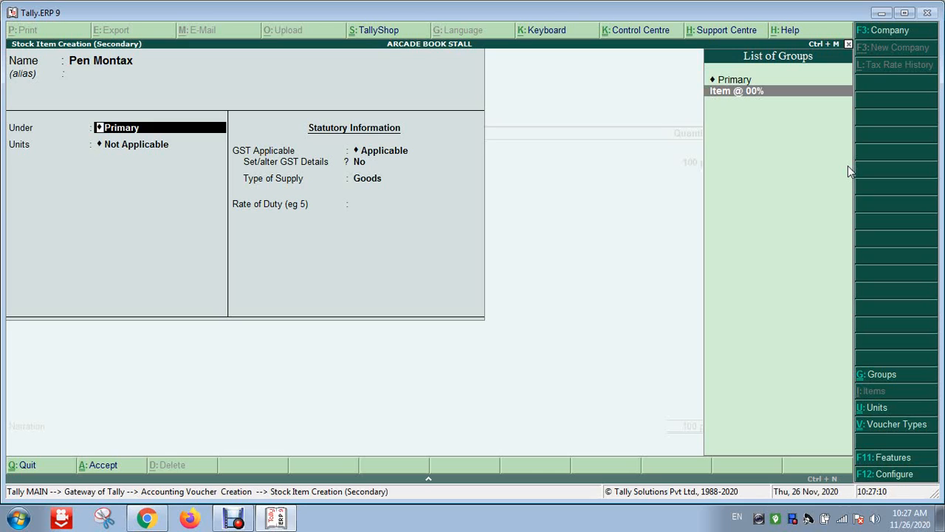
key("Up")
key("Down")
key("Return")
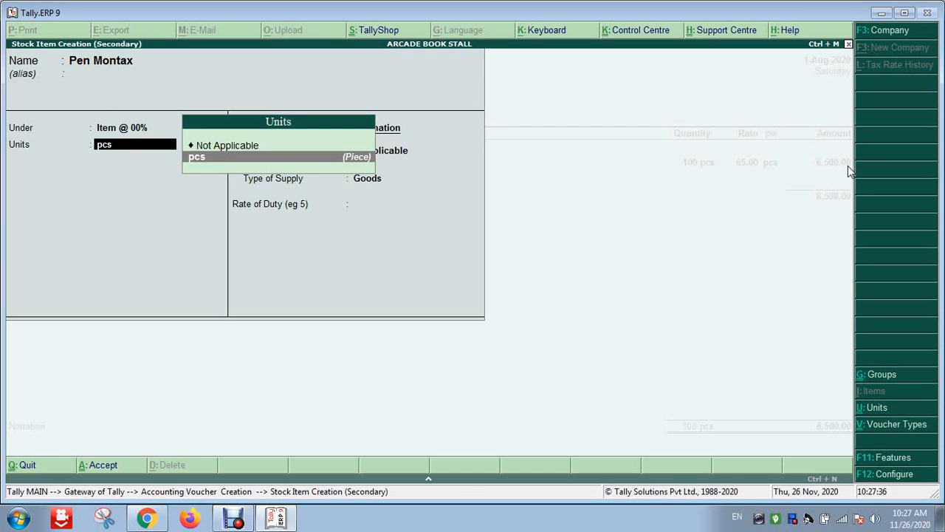
Create the unit dazon with formal name Dezon, UQC DOZ-DOZENS and 0 decimal places
key("alt+c")
type("da")
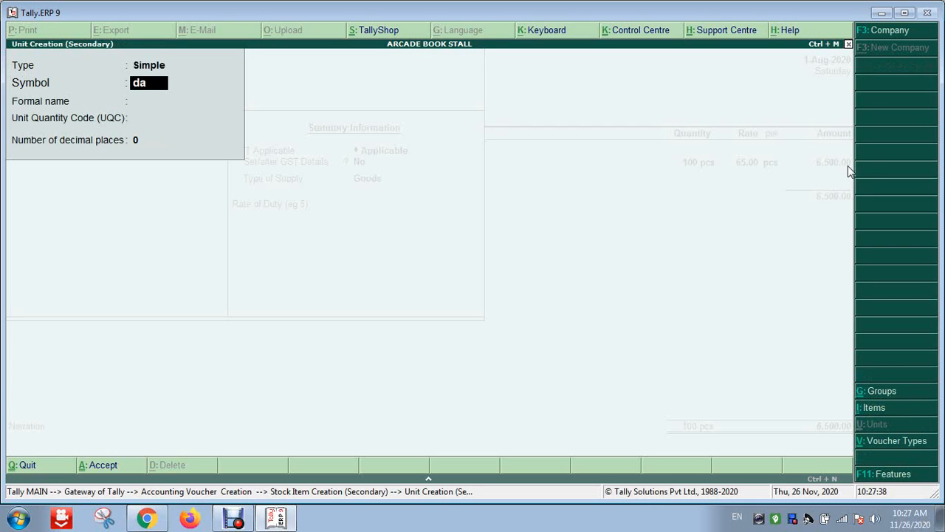
type("zon")
key("Return")
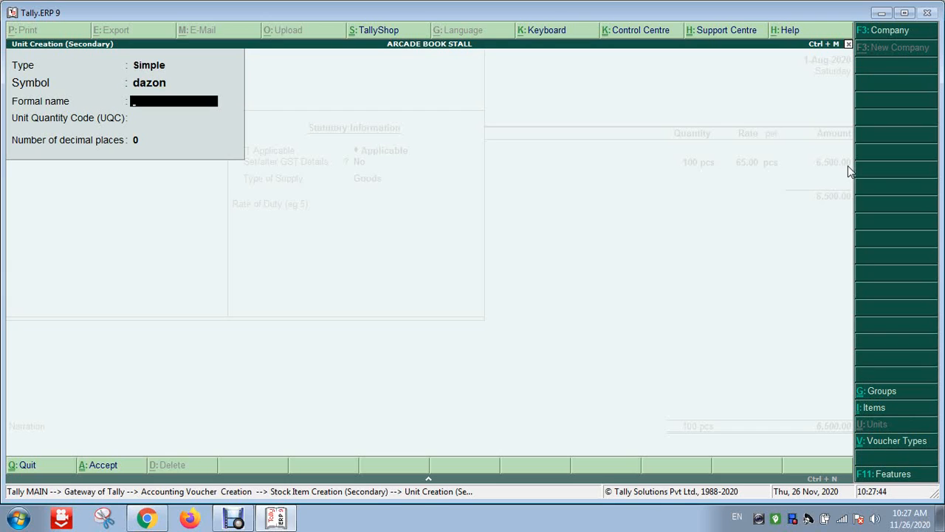
type("Dezon")
key("Return")
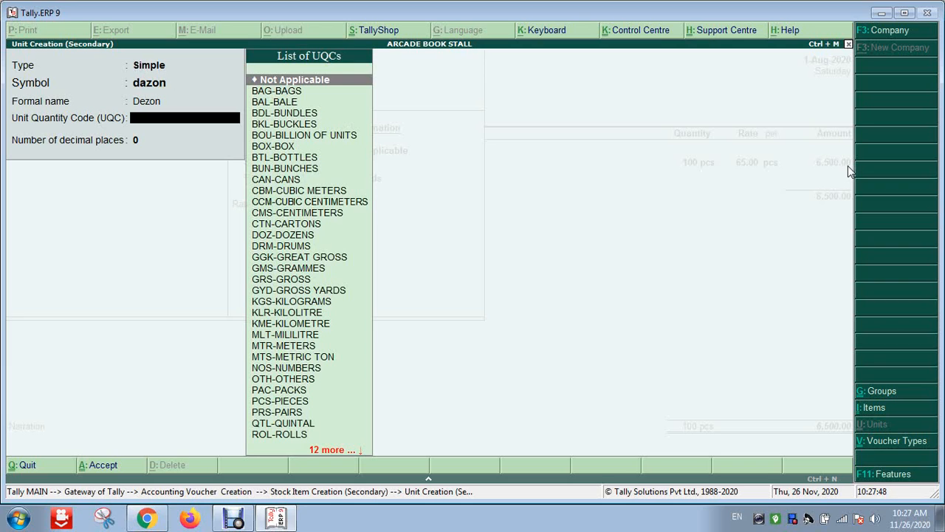
type("d")
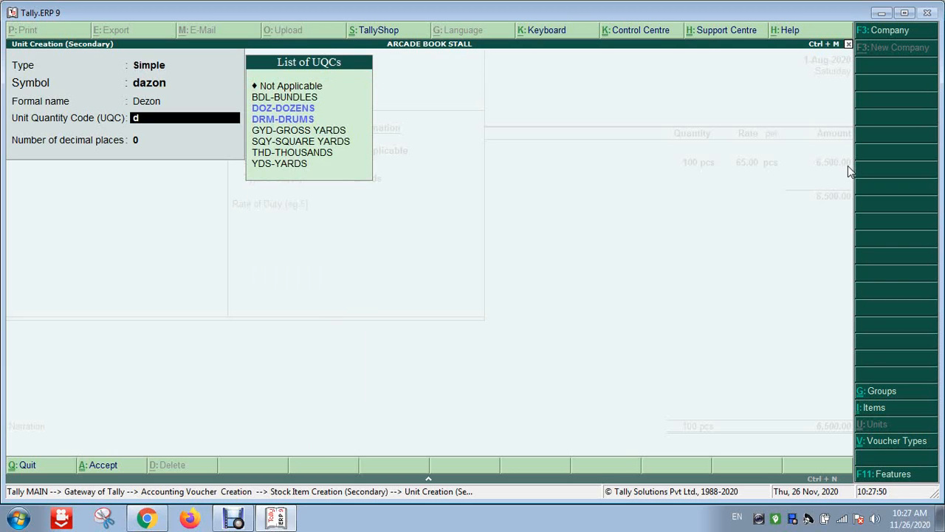
key("Down")
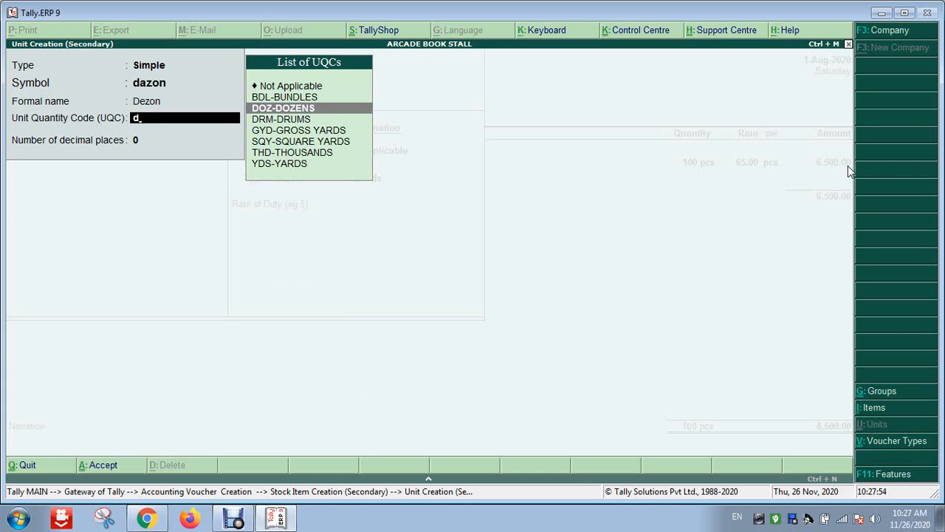
key("Return")
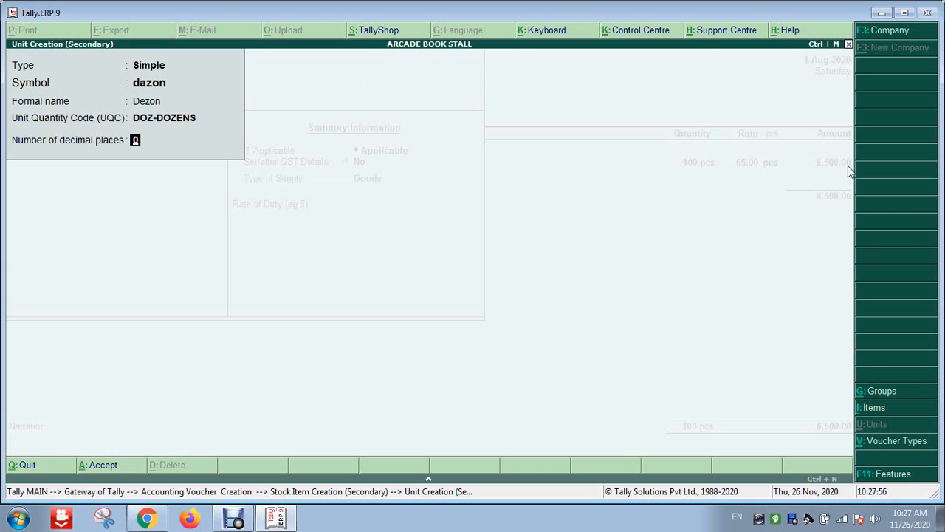
key("Return")
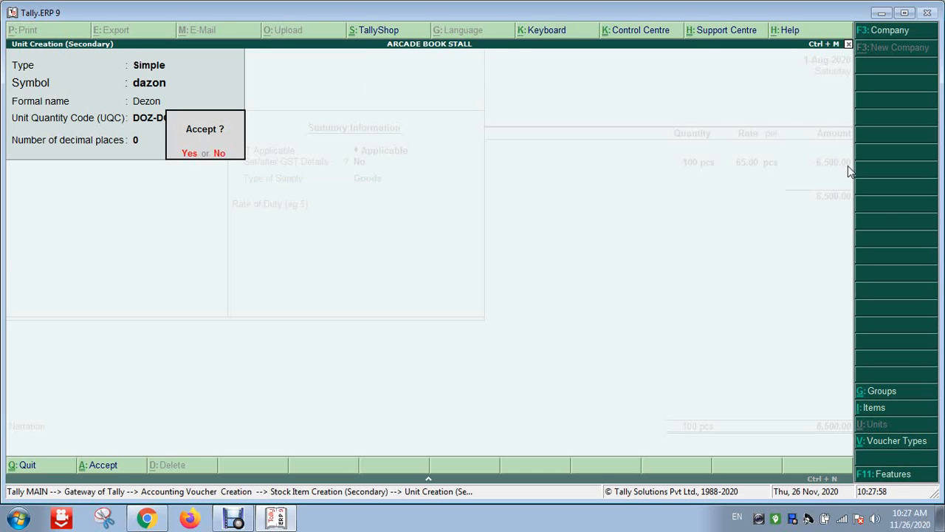
key("Return")
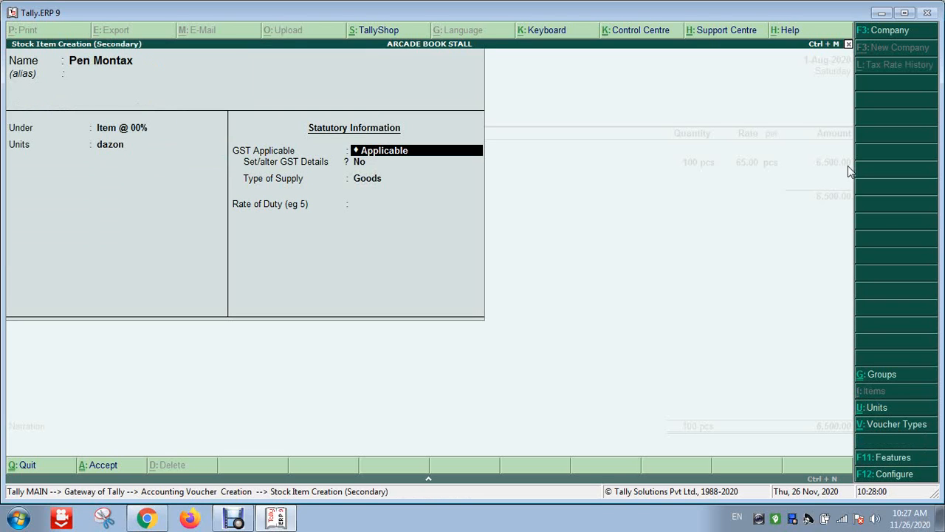
Set Pen Montax's GST details to HSN 8471, Exempt taxability and Goods supply, then save it
key("Return")
key("y")
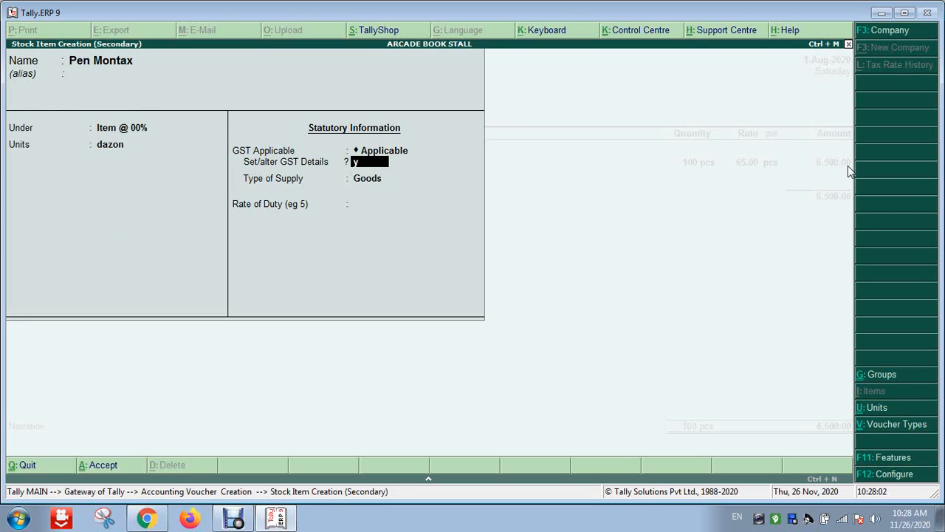
key("Return")
key("Return")
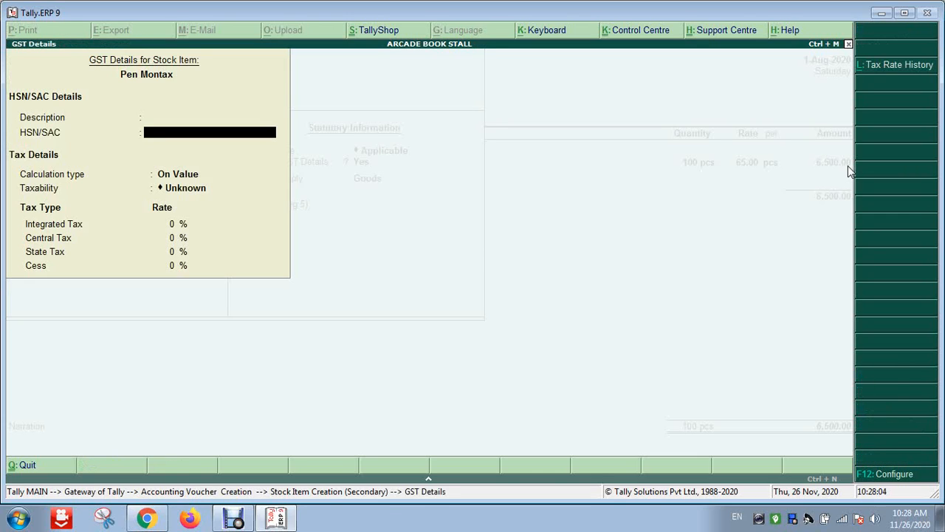
type("8471")
key("Return")
key("Return")
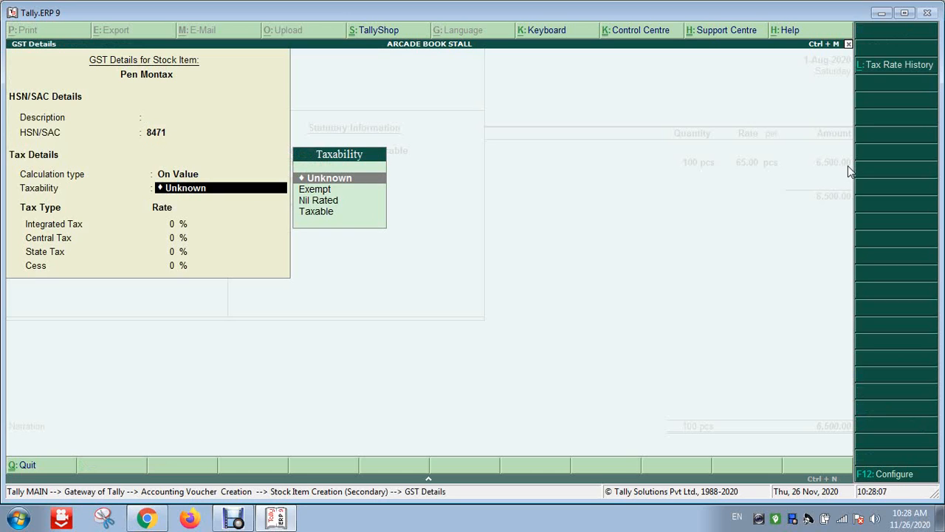
key("Down")
key("Down")
key("Down")
key("Up")
key("Up")
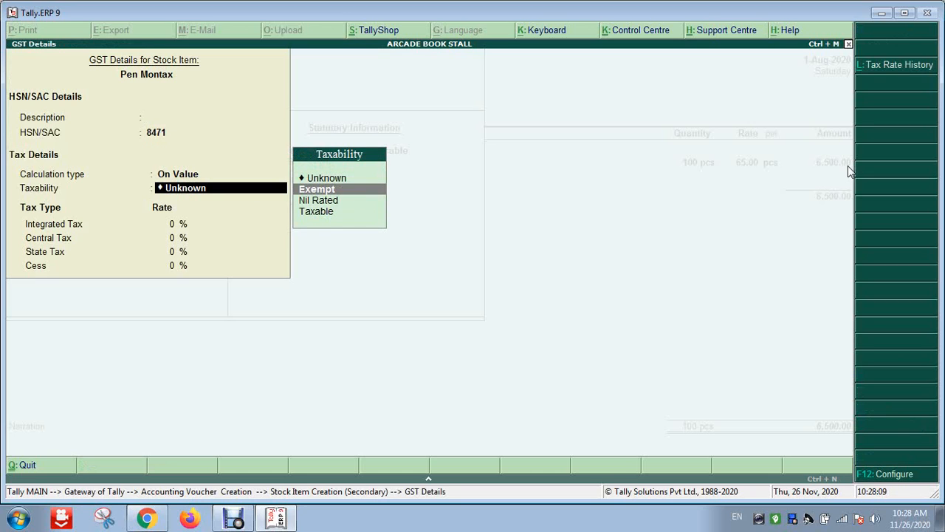
key("Return")
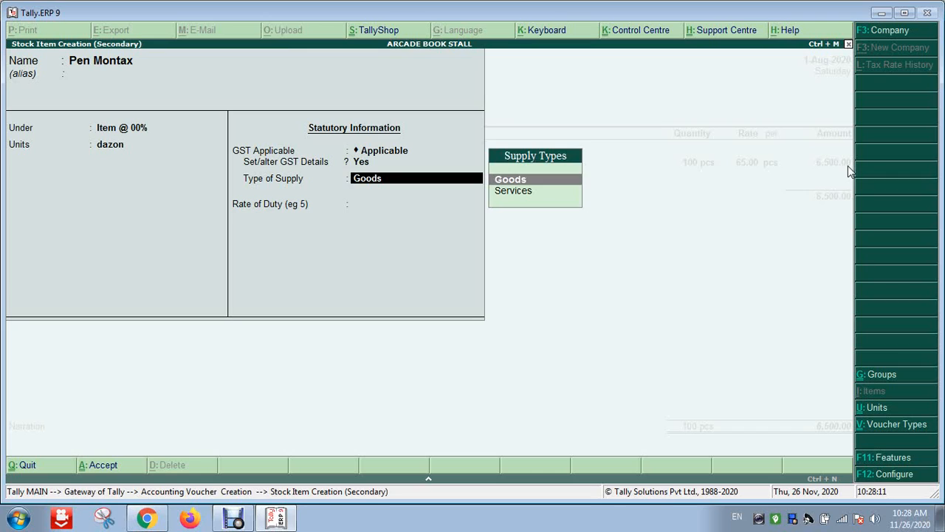
key("Return")
key("Return")
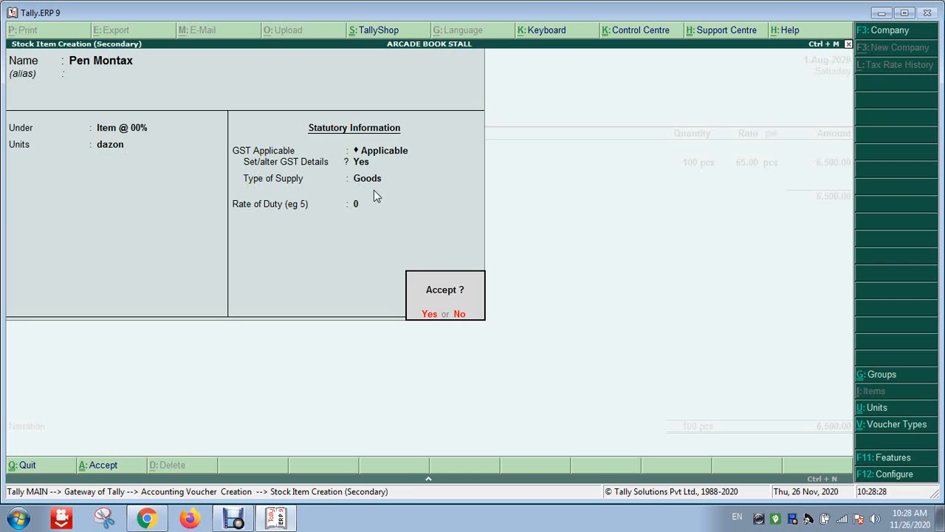
key("Return")
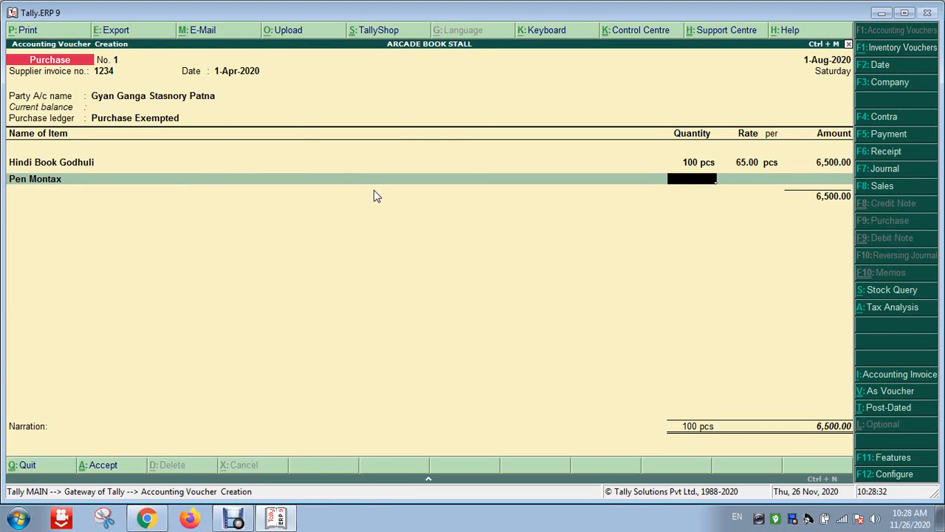
Enter 100 dazon of Pen Montax at 60.00 and save voucher 1 totalling 12,500.00
type("100")
key("Return")
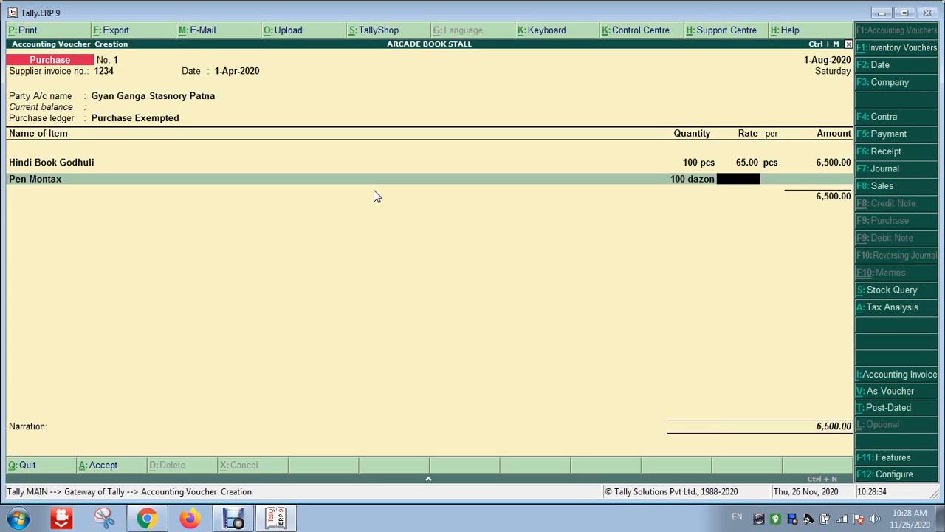
type("60")
key("Return")
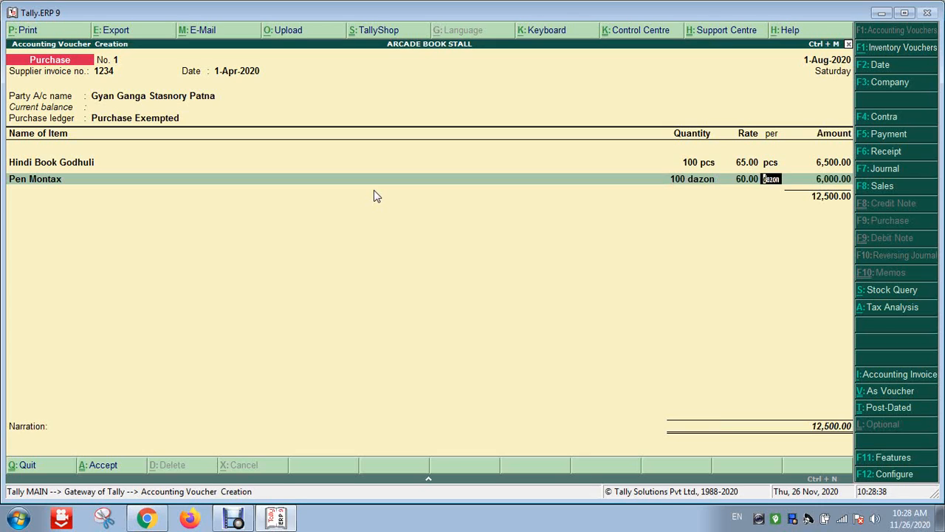
key("Return")
key("Return")
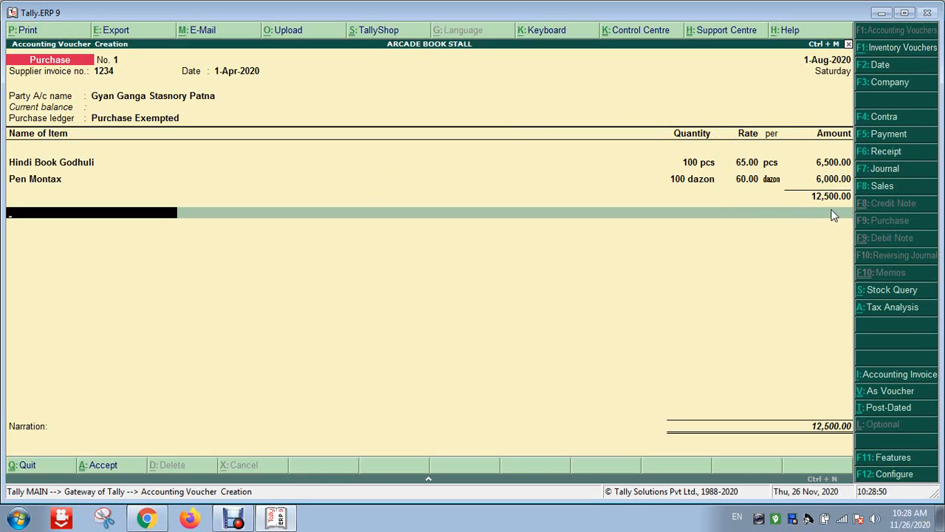
key("Return")
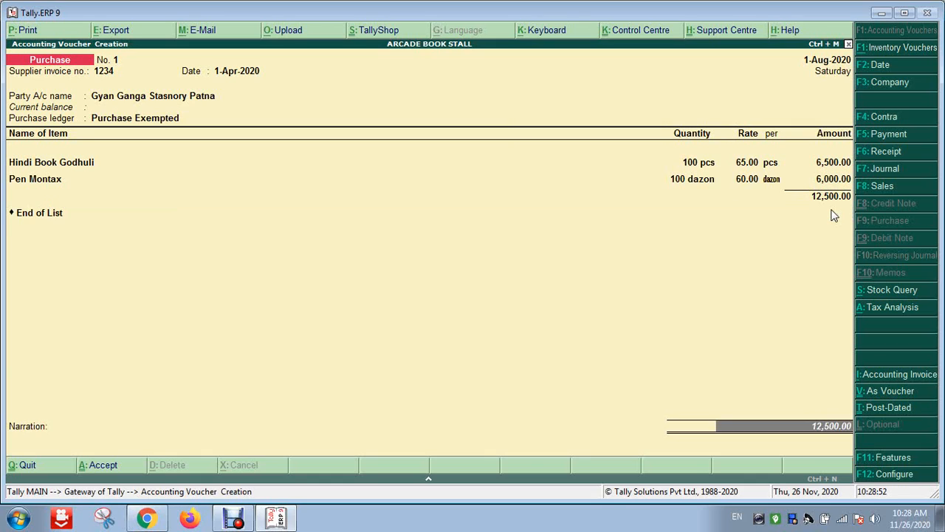
key("Return")
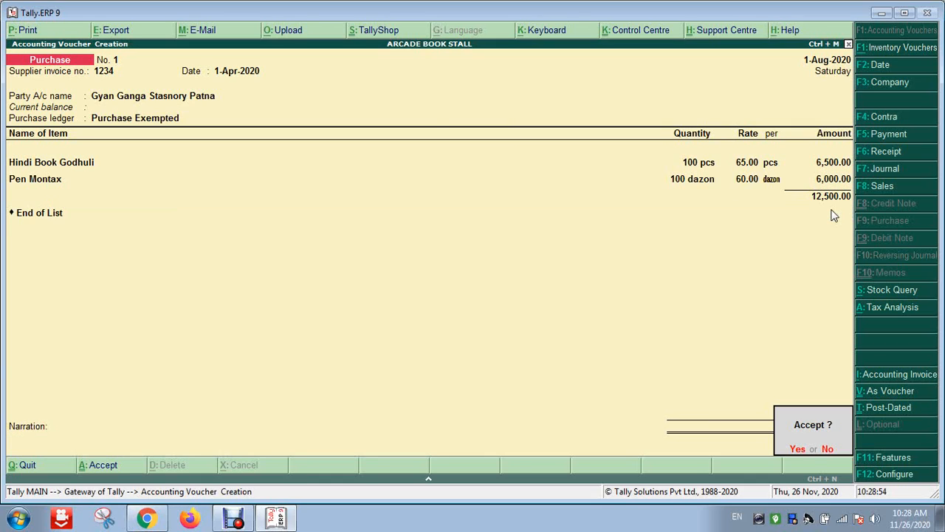
key("Return")
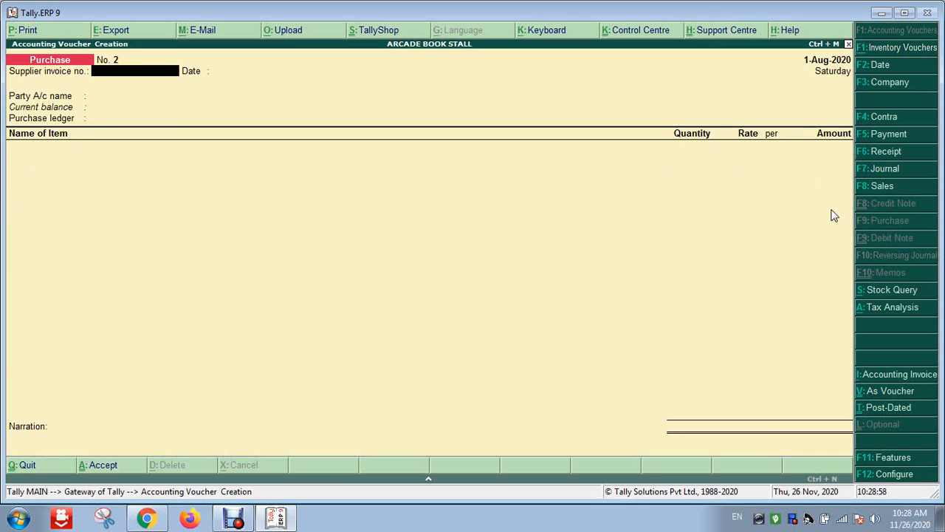
Close the blank voucher No. 2 and return to Gateway of Tally
key("Escape")
key("Return")
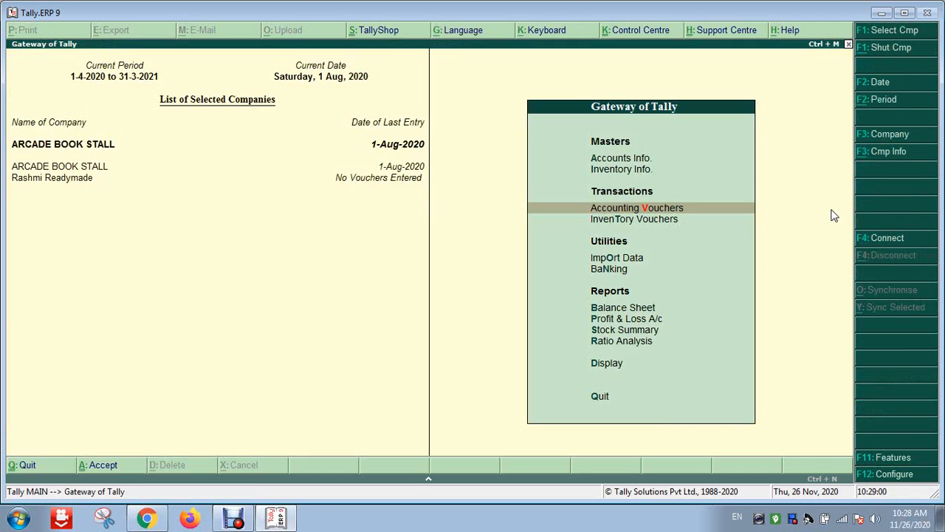
key("Escape")
key("Escape")
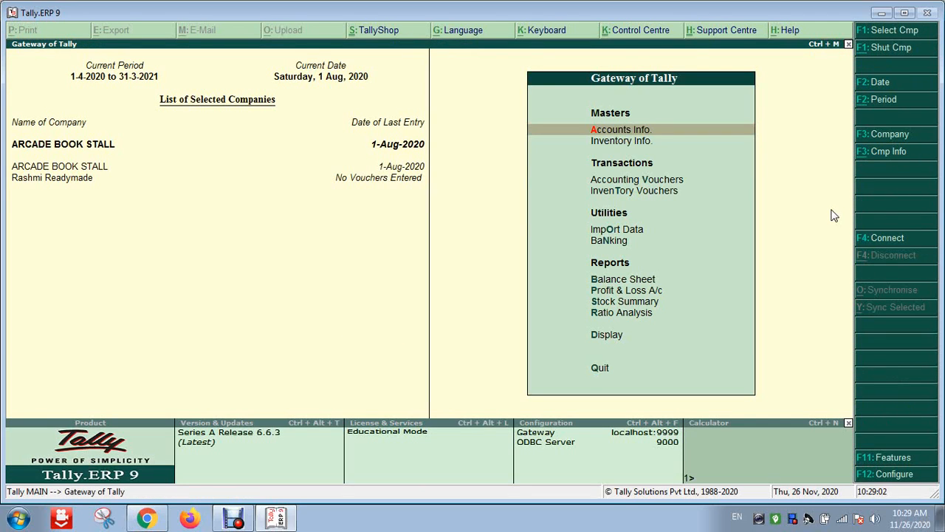
Open the Day Book for 1-Aug-2020 showing the 12,500.00 purchase from Gyan Ganga Stasnory Patna
key("Down")
key("Down")
key("Down")
key("Down")
key("Down")
key("Down")
key("Down")
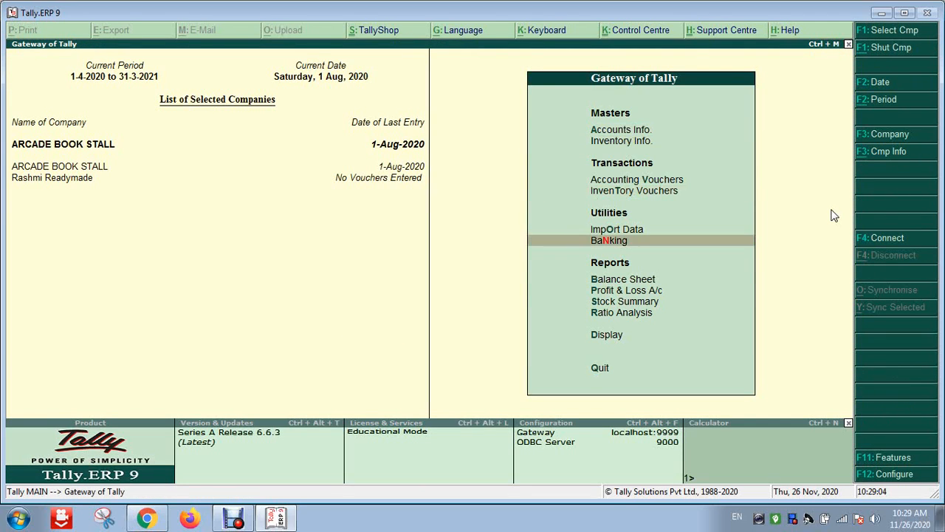
key("Down")
key("Down")
key("Down")
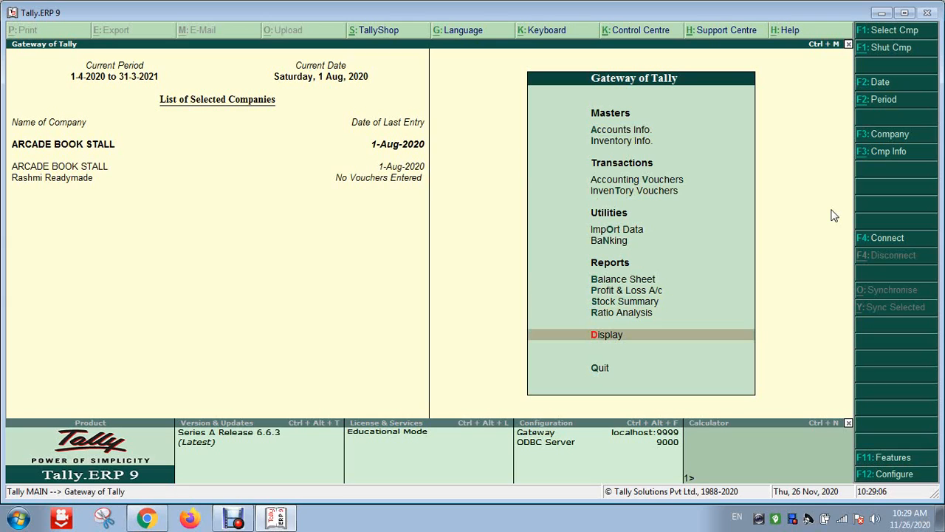
key("Return")
key("Down")
key("Down")
key("Down")
key("Down")
key("Down")
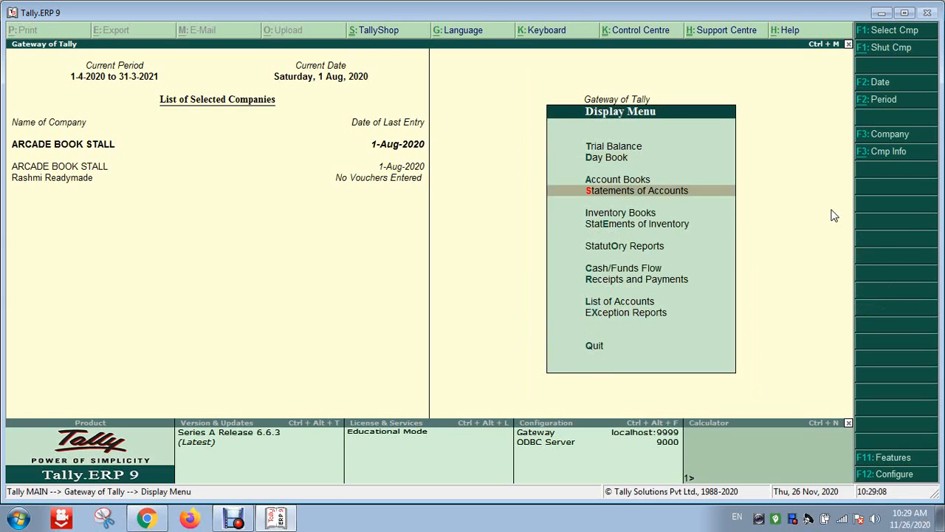
key("Up")
key("Up")
key("Up")
key("Up")
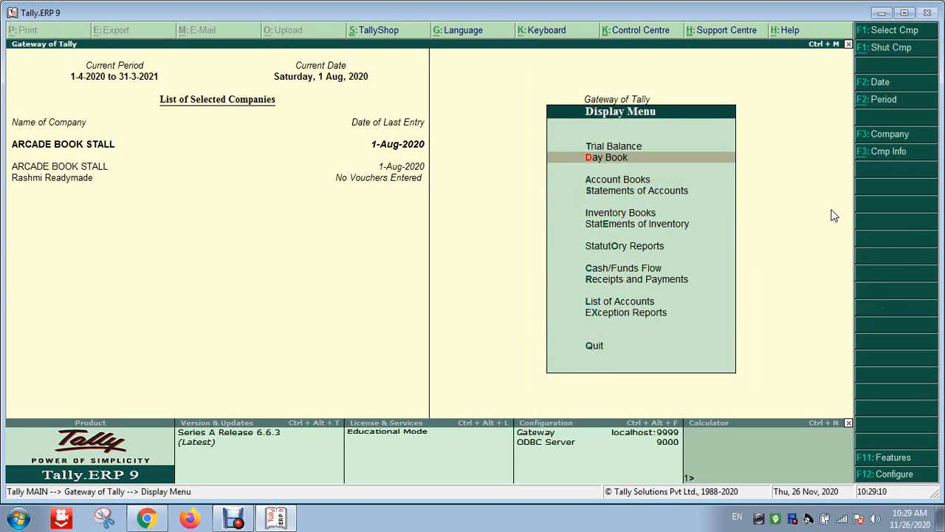
key("Return")
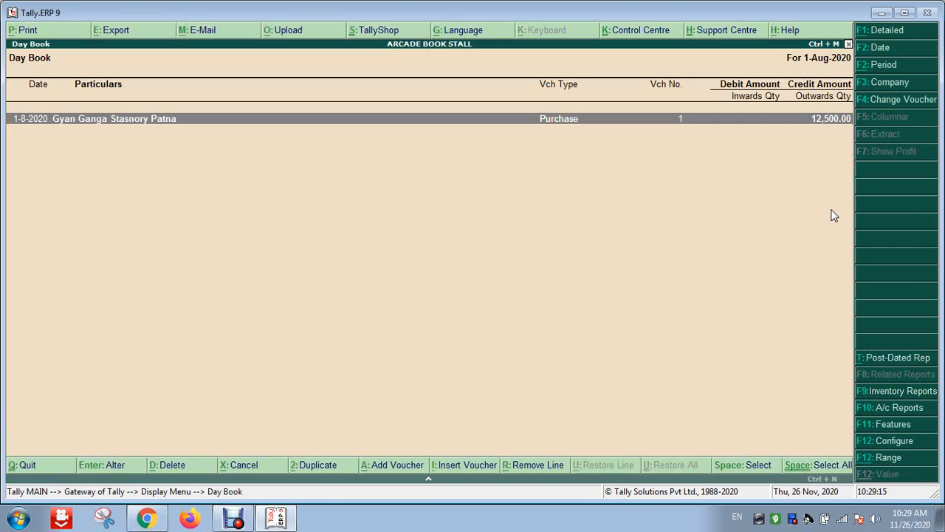
Open purchase voucher 1 from the Day Book and print it as an INVOICE to OneNote
key("Return")
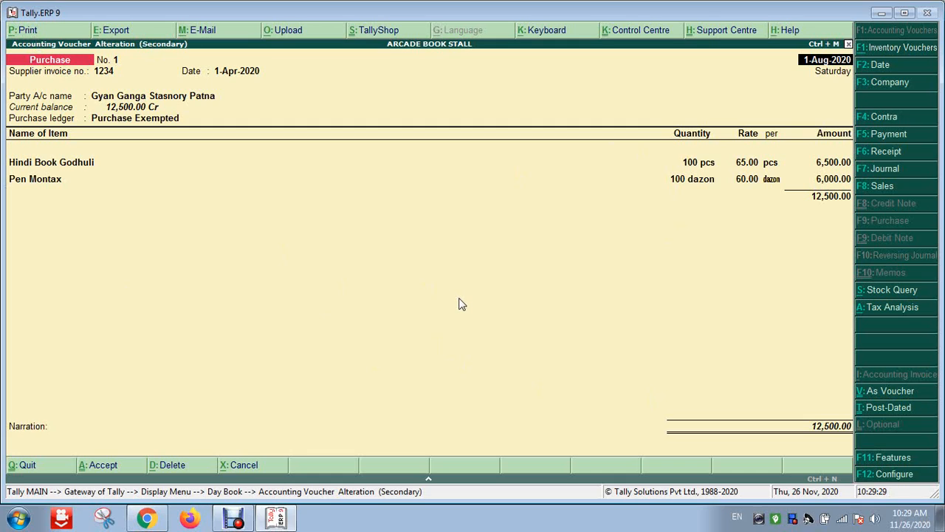
key("alt+p")
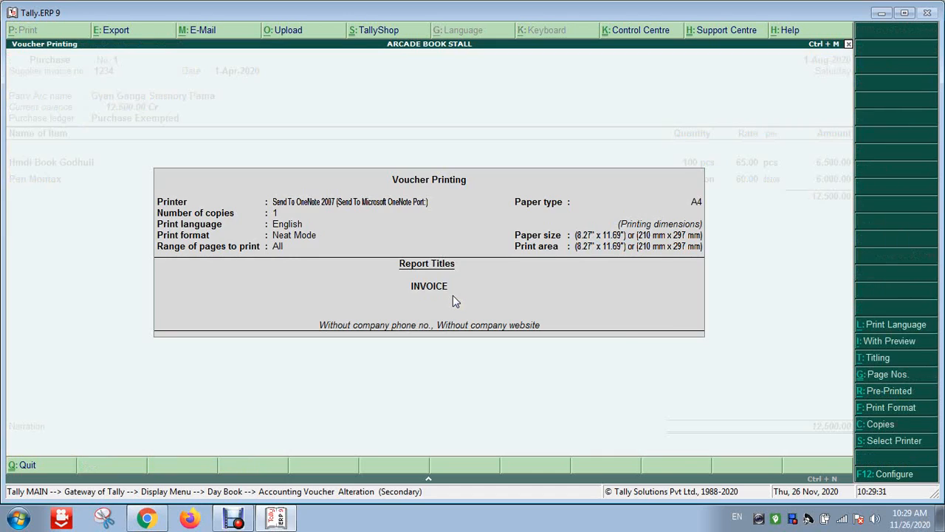
key("Return")
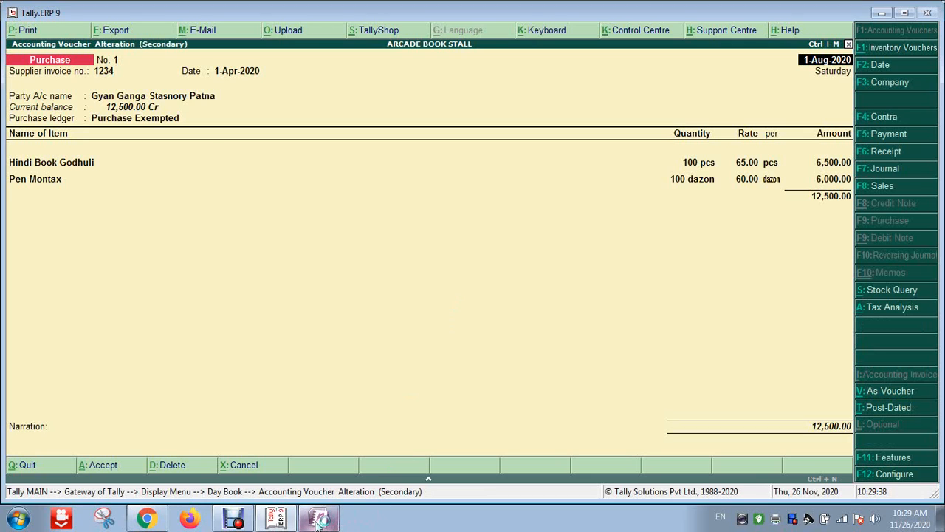
Scroll through the printed invoice in OneNote to check both items, then close OneNote
scroll(373, 316, "down", 2)
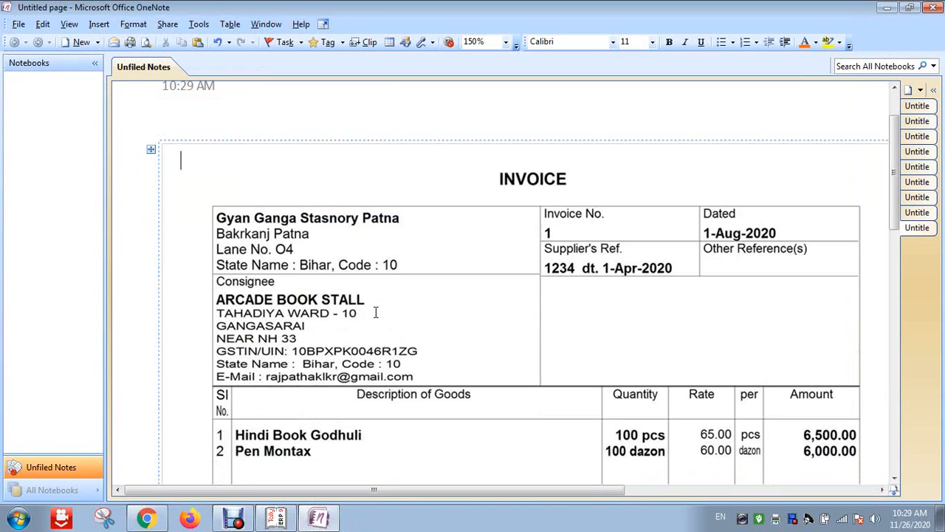
scroll(429, 233, "down", 3)
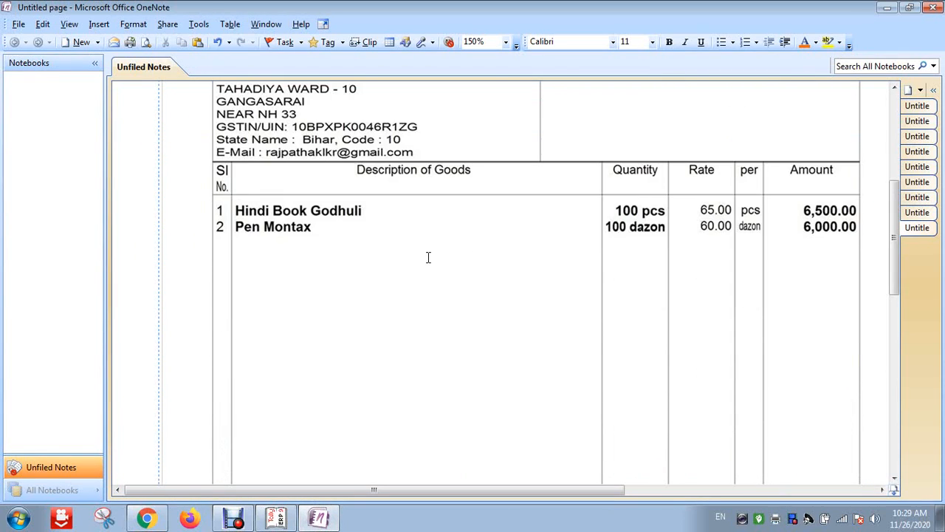
scroll(429, 257, "down", 5)
scroll(429, 257, "up", 10)
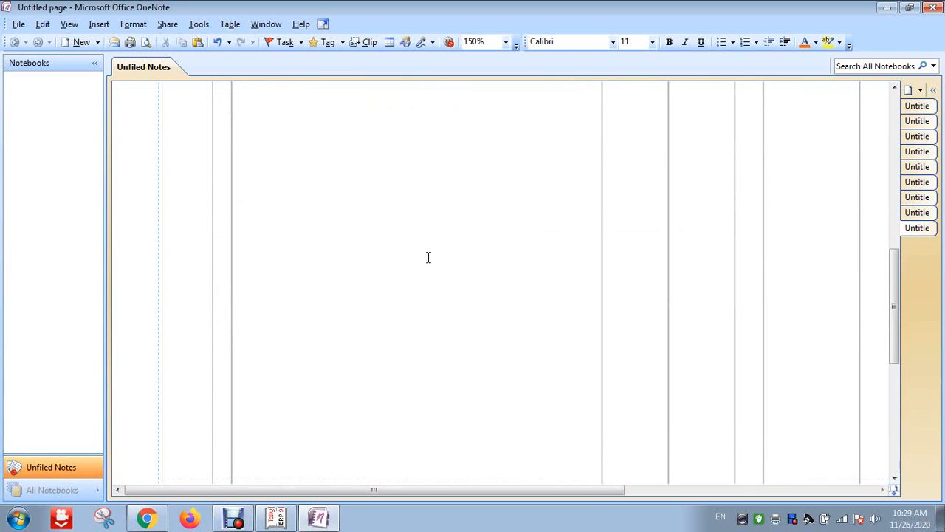
key("alt+F4")
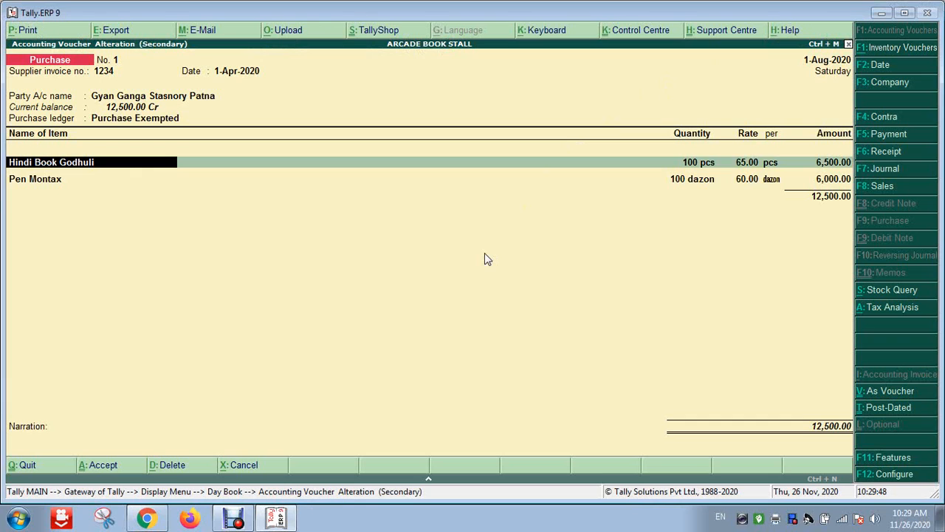
Back out of the voucher alteration to Gateway of Tally, declining to quit Tally
key("BackSpace")
key("Escape")
key("Escape")
key("Escape")
key("Escape")
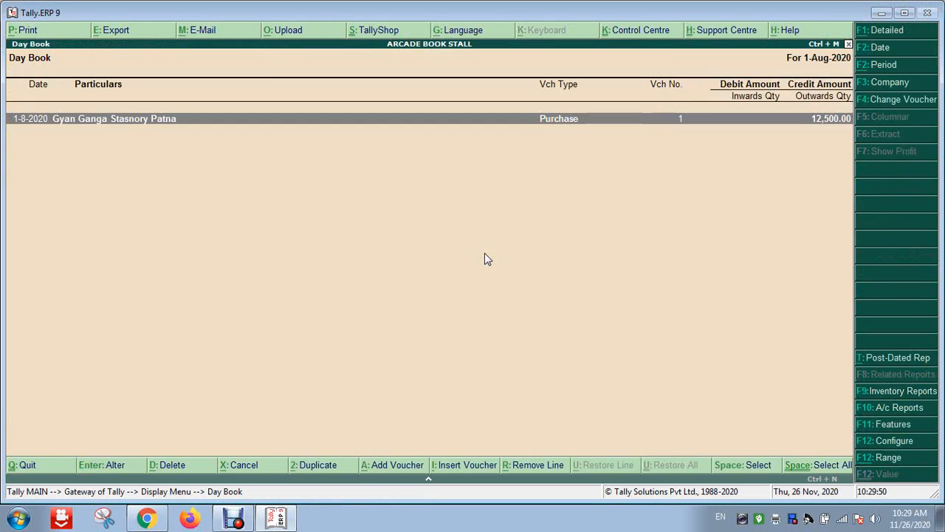
key("n")
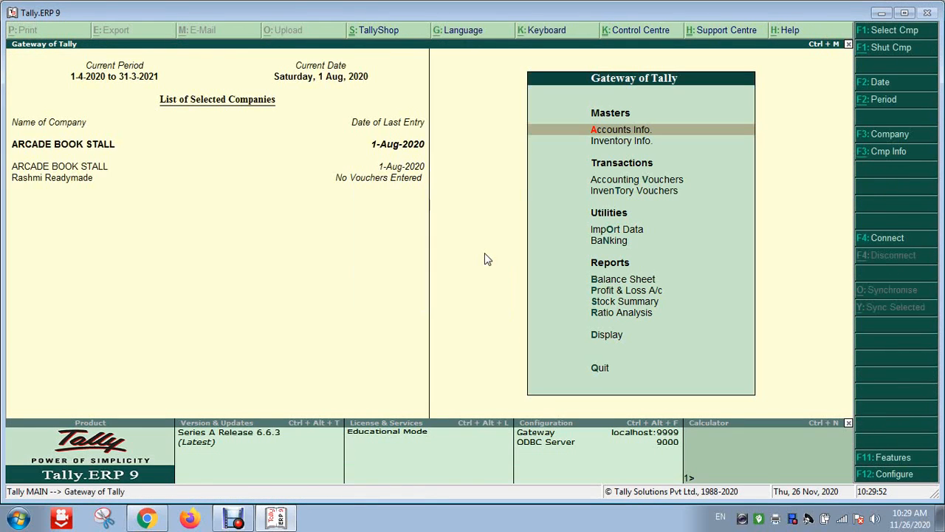